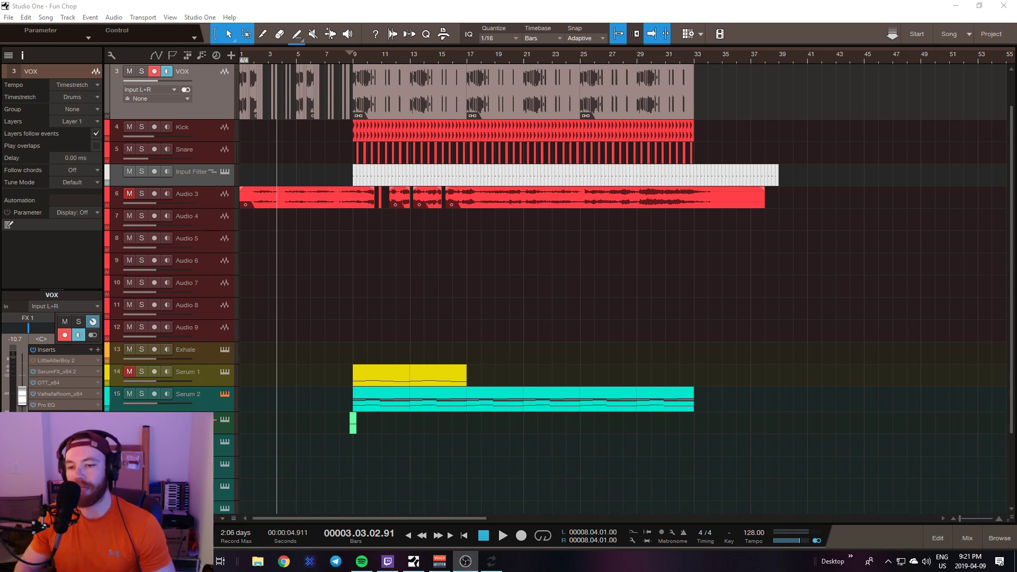
scroll(700, 291, "up", 2)
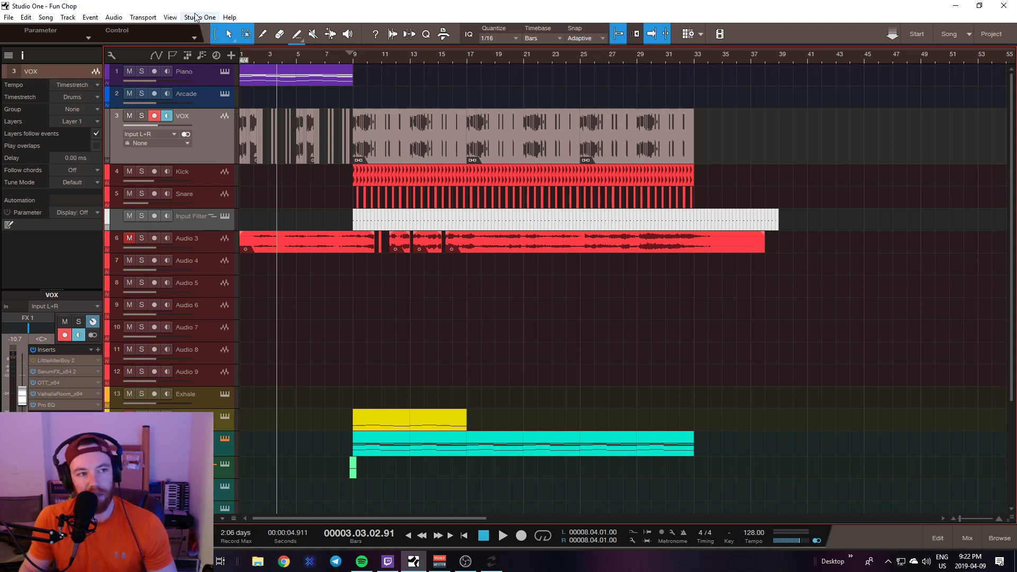
left_click(12, 536)
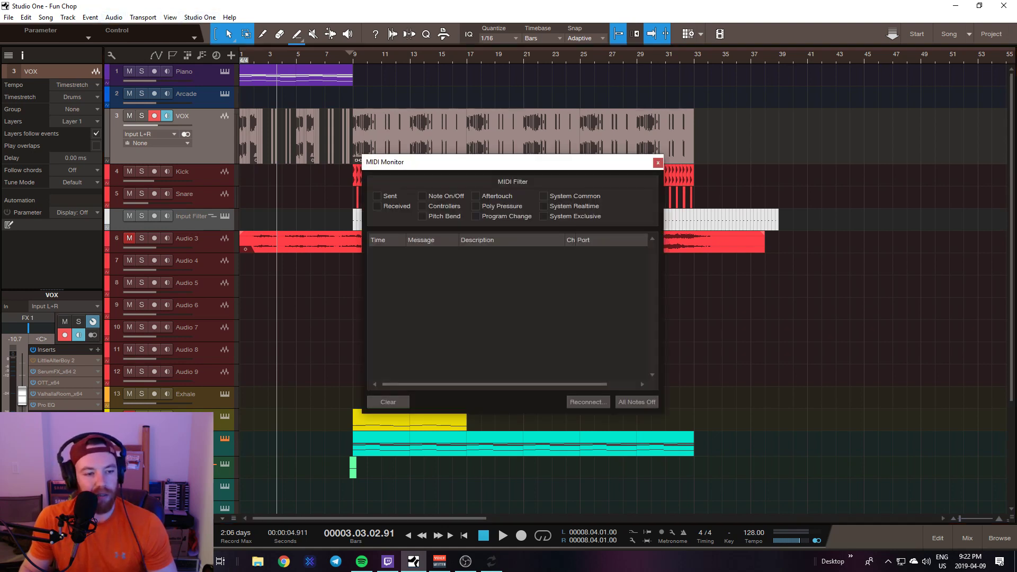
left_click(658, 162)
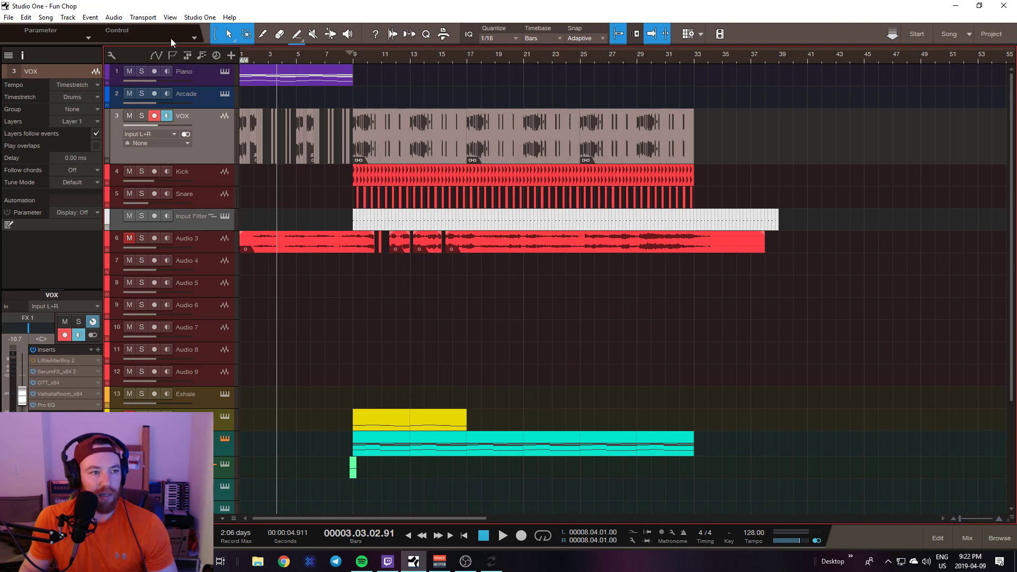
Open the External Devices options and examine the entry for the MPD 226 controller.
left_click(199, 18)
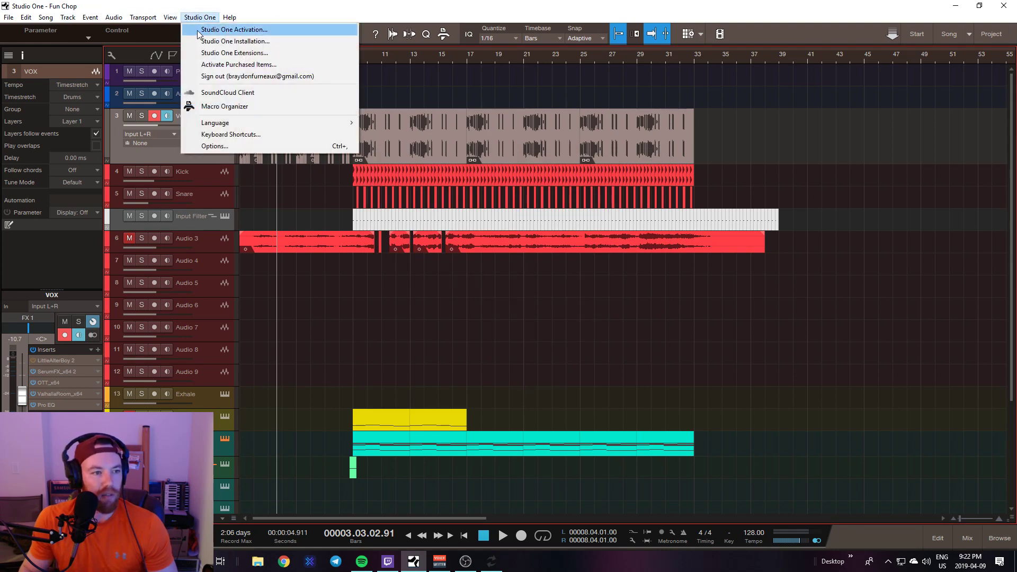
left_click(213, 145)
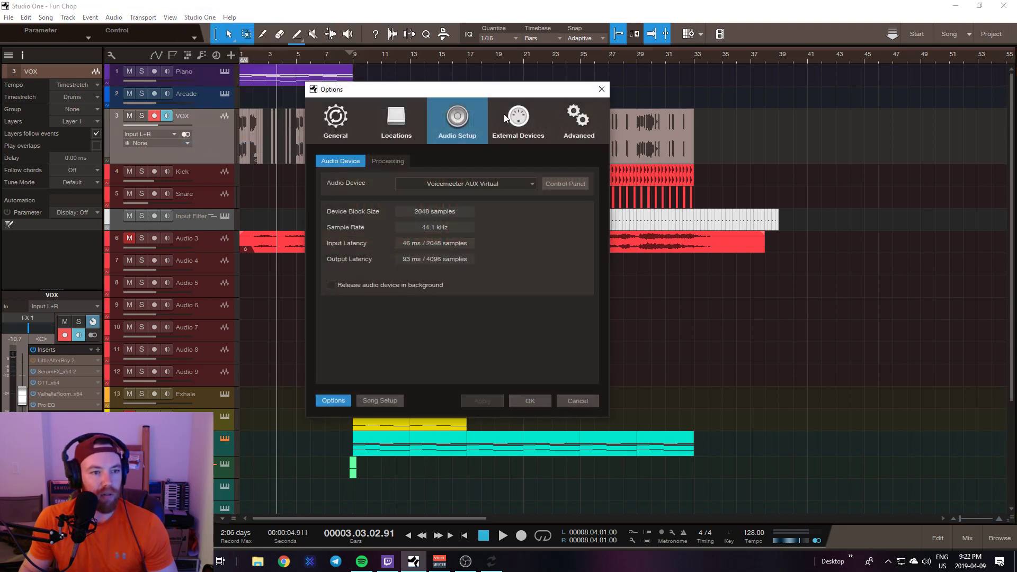
left_click(524, 119)
left_click(371, 225)
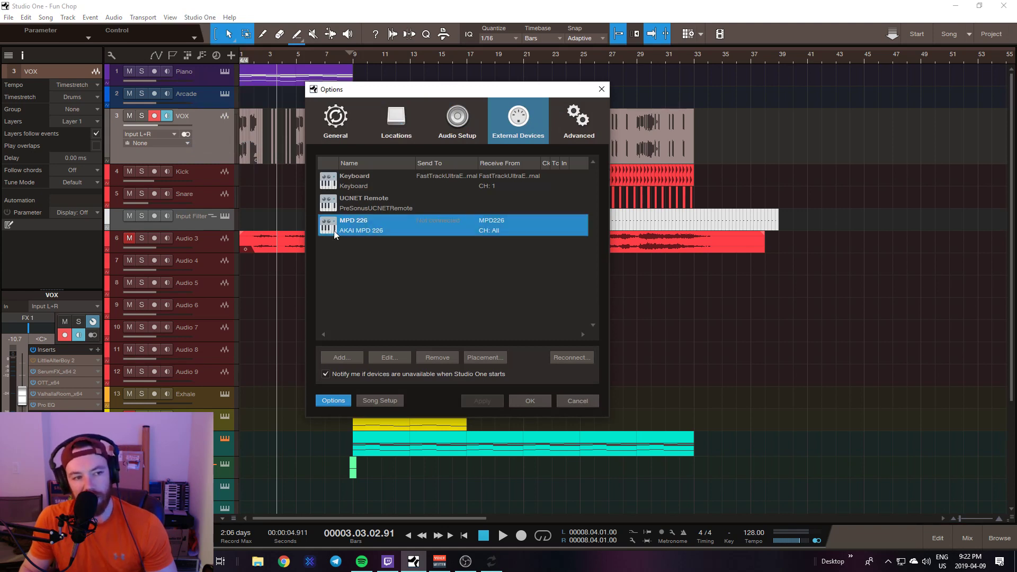
left_click(401, 281)
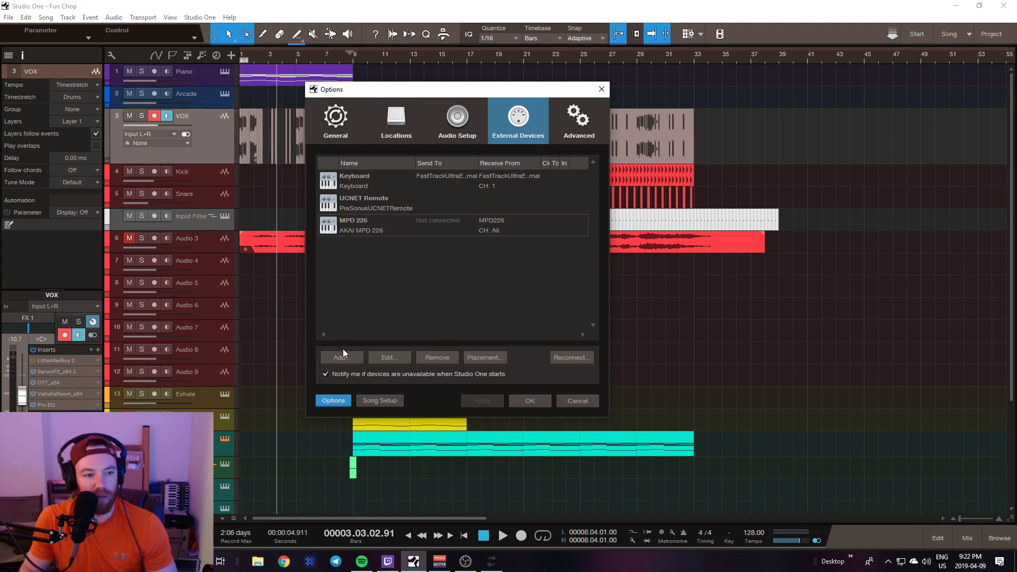
Start adding an external device and compare the New Keyboard, New Instrument and New Control Surface types.
left_click(346, 358)
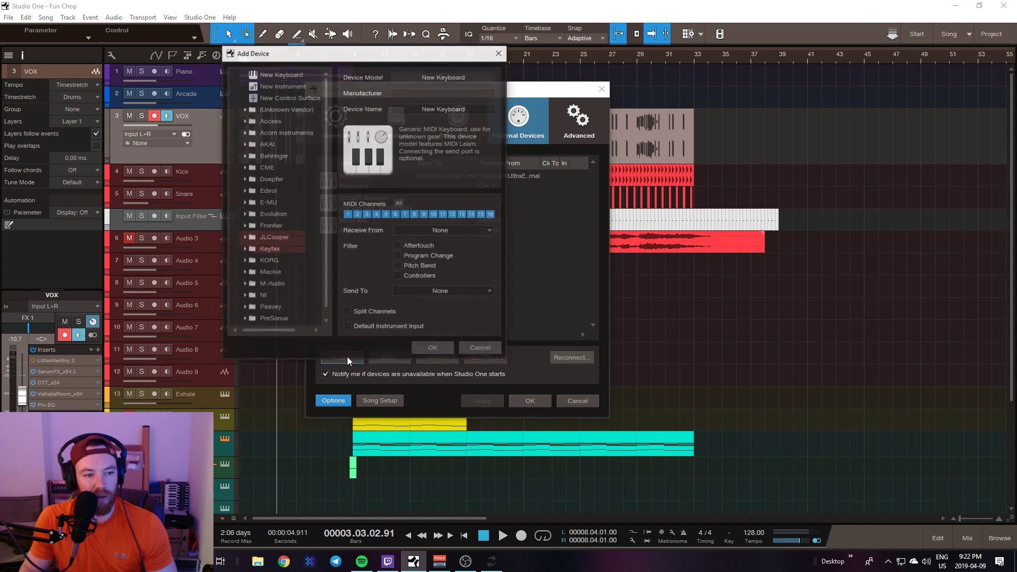
left_click(268, 74)
left_click(271, 85)
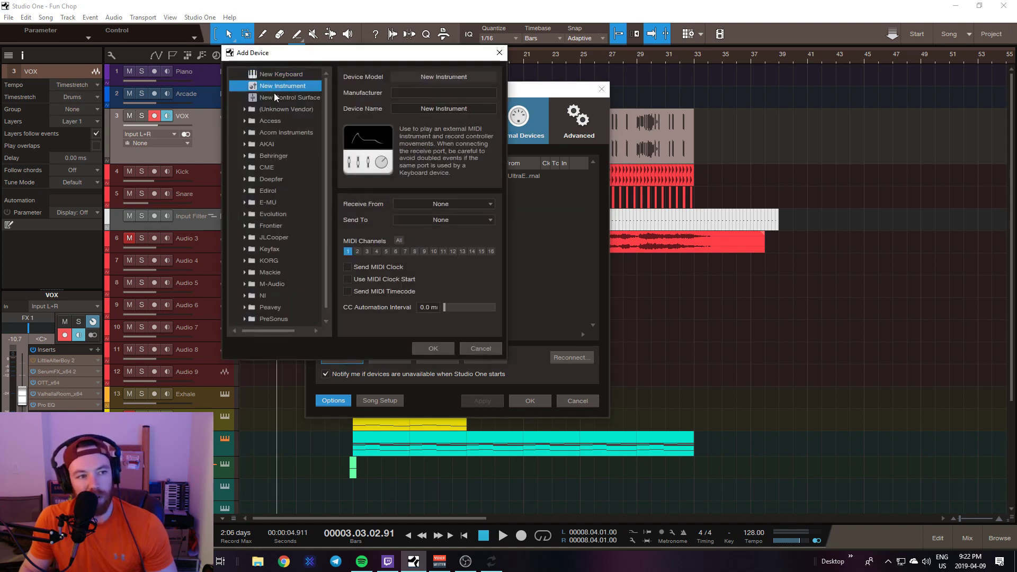
left_click(276, 97)
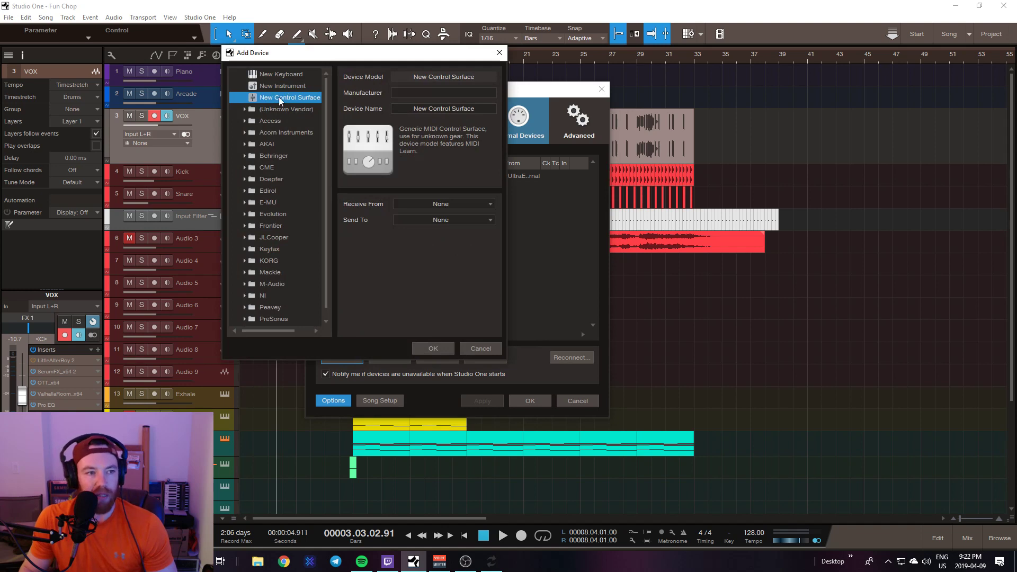
left_click(284, 87)
left_click(281, 101)
left_click(284, 88)
left_click(282, 97)
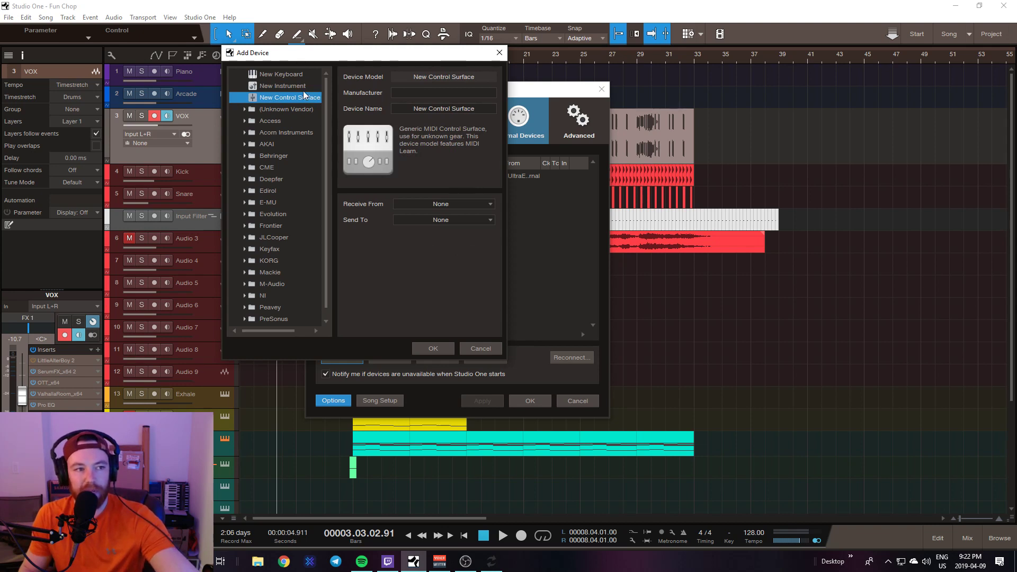
View the New Keyboard device settings, and close the Add Device and Options dialogs.
key("super")
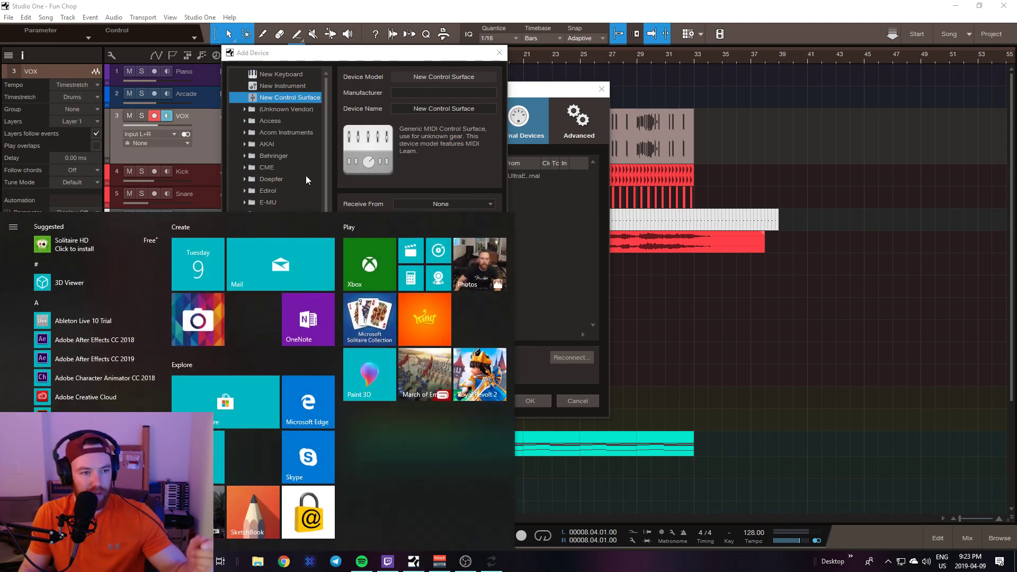
left_click(309, 178)
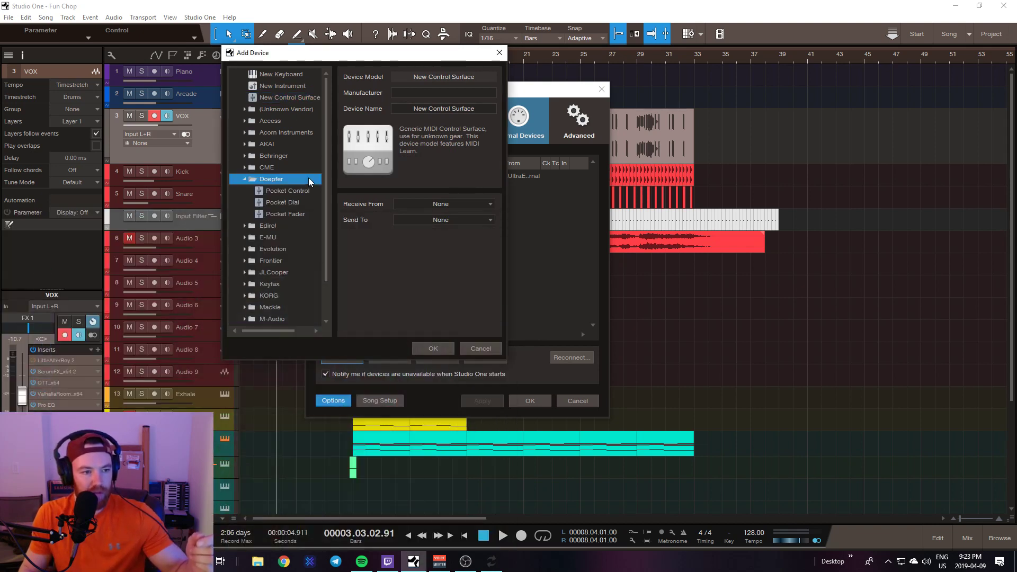
left_click(291, 78)
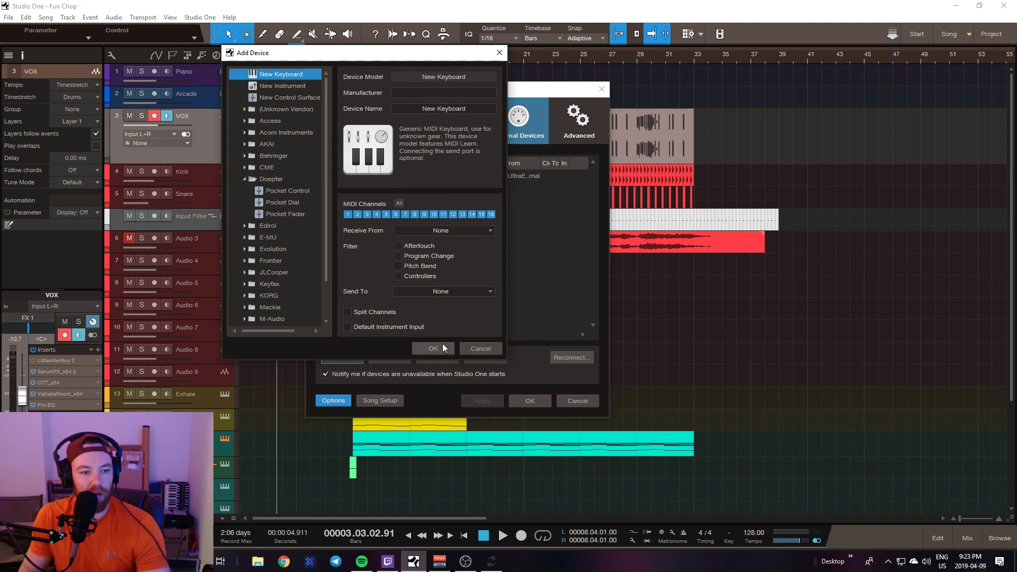
left_click(500, 53)
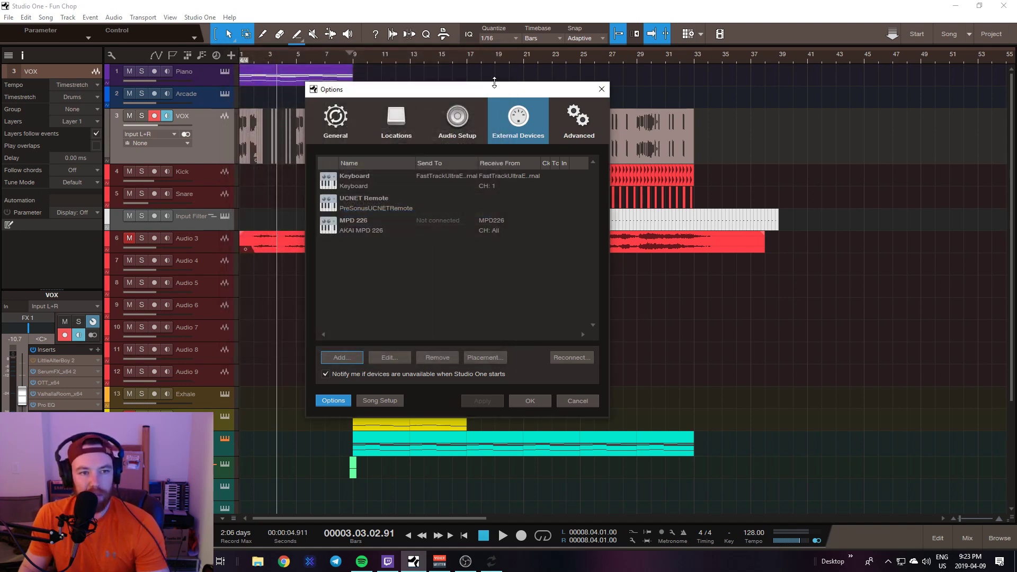
left_click(601, 89)
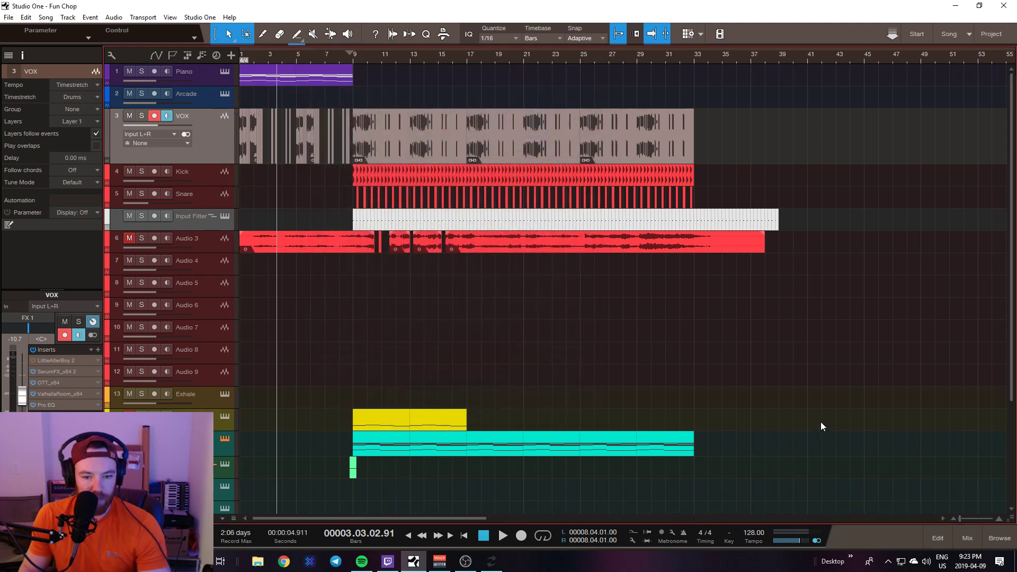
Show the VOX track in the audio editor and hide the editor again.
left_click(926, 532)
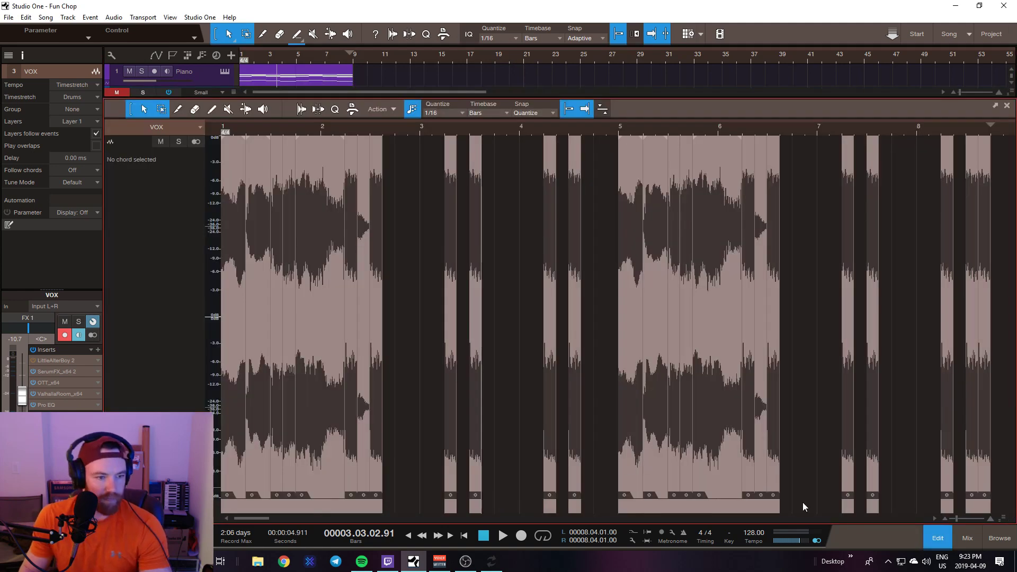
left_click(938, 538)
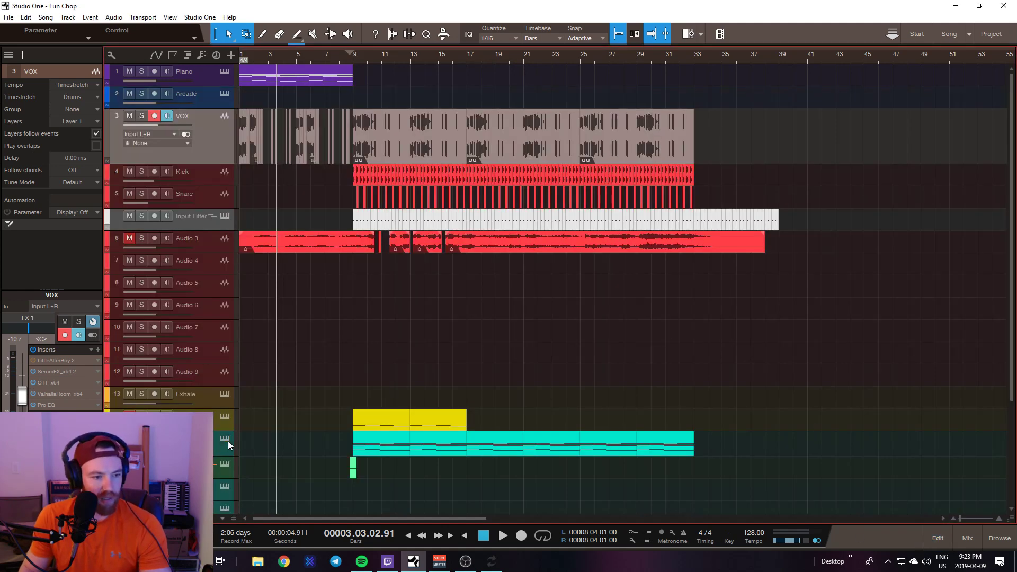
left_click(926, 530)
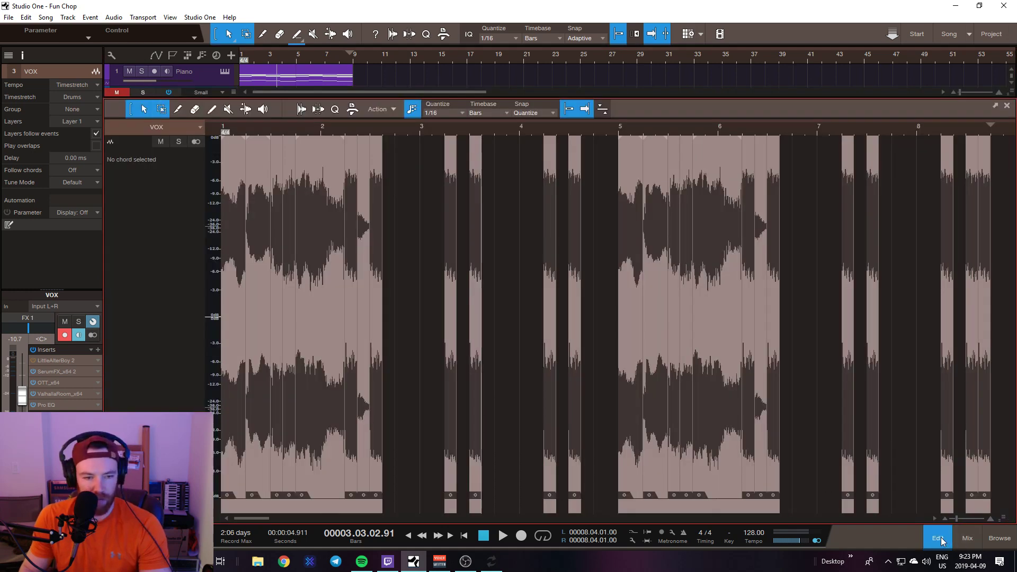
key("F2")
View the Serum 2 track in the note editor, check the editor's track list, and close the editor.
left_click(215, 449)
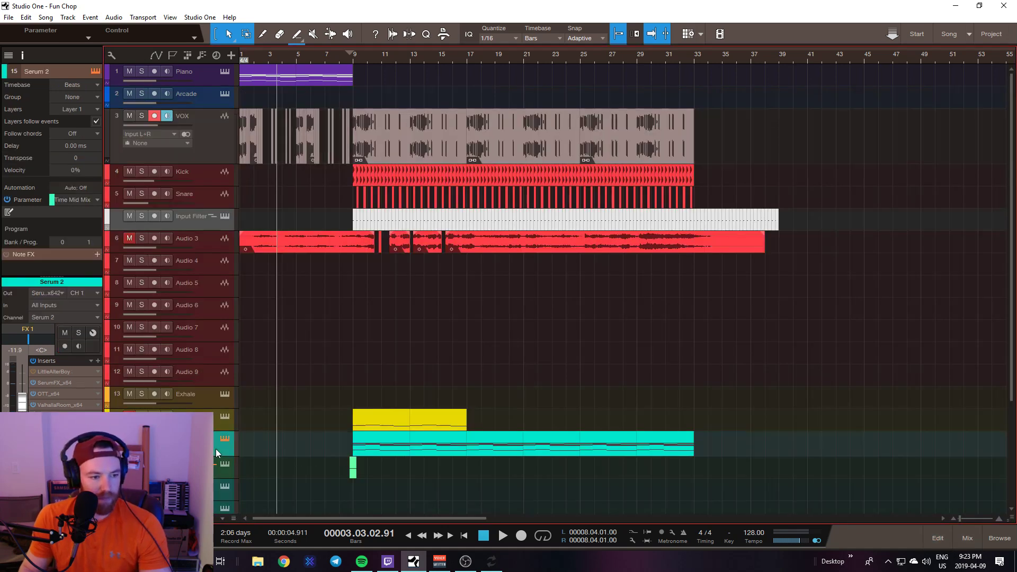
left_click(938, 537)
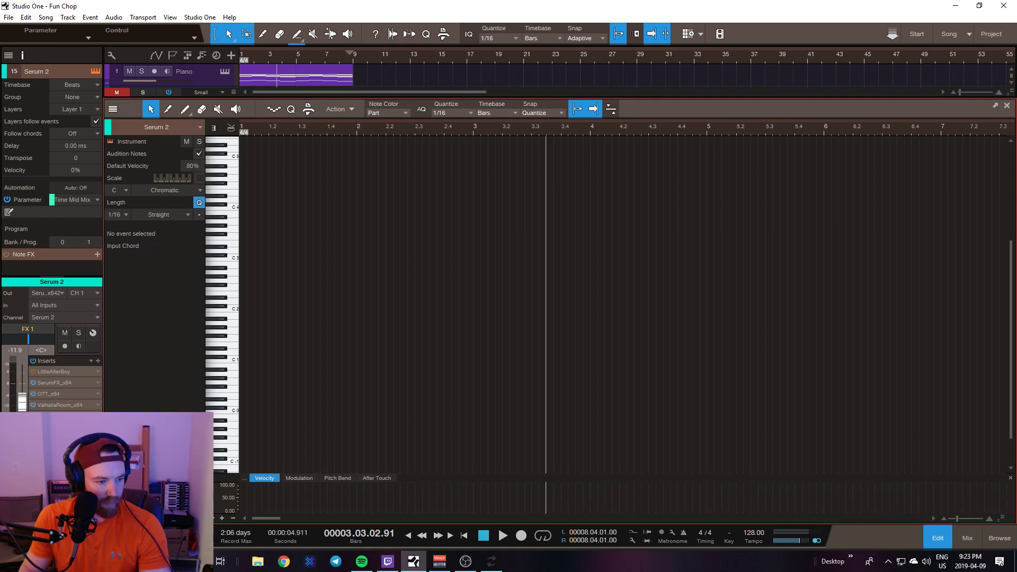
left_click(113, 111)
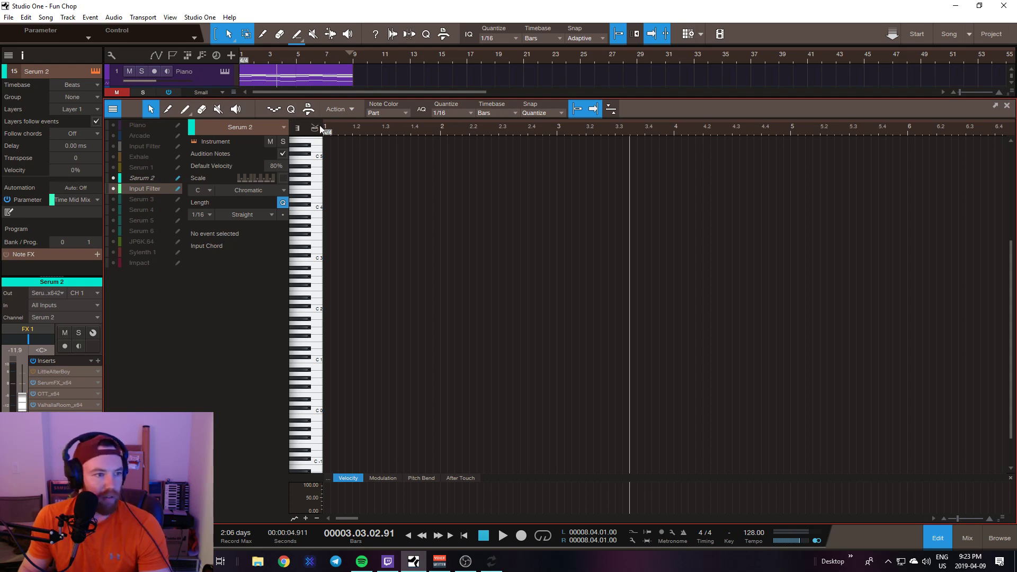
left_click(119, 111)
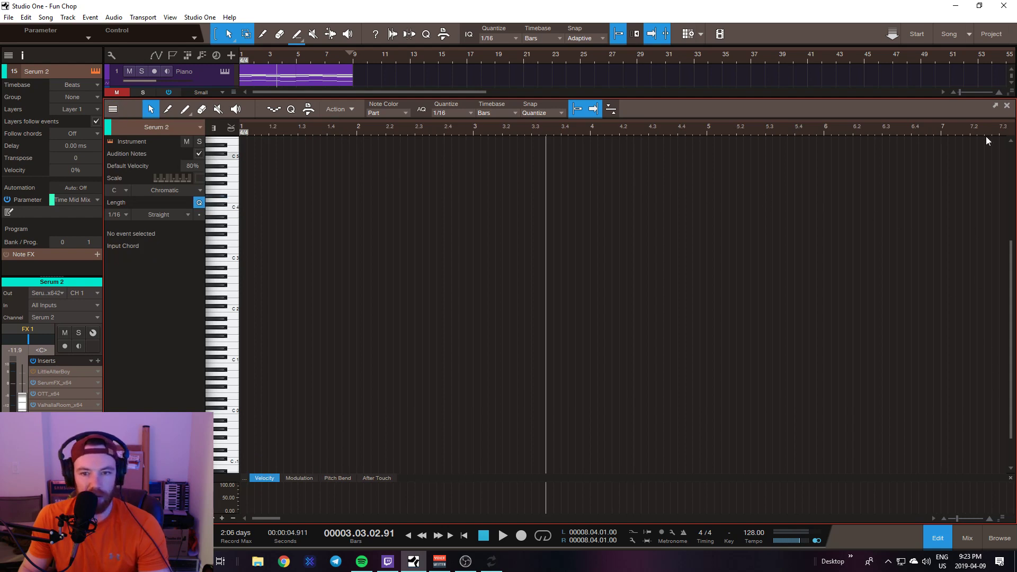
left_click(1008, 106)
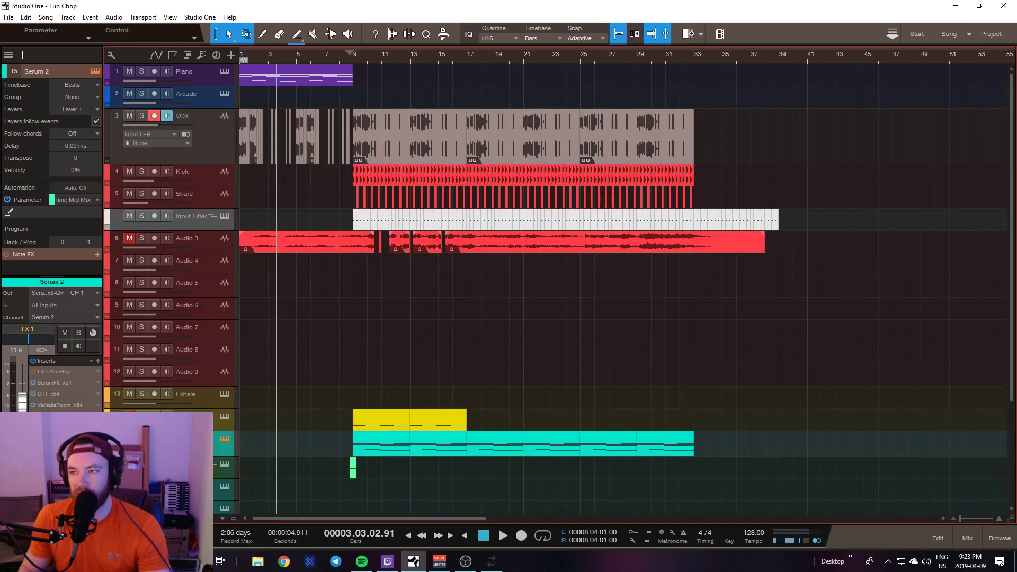
mouse_move(1016, 90)
left_mouse_down()
mouse_move(852, 125)
mouse_move(1016, 92)
left_mouse_up()
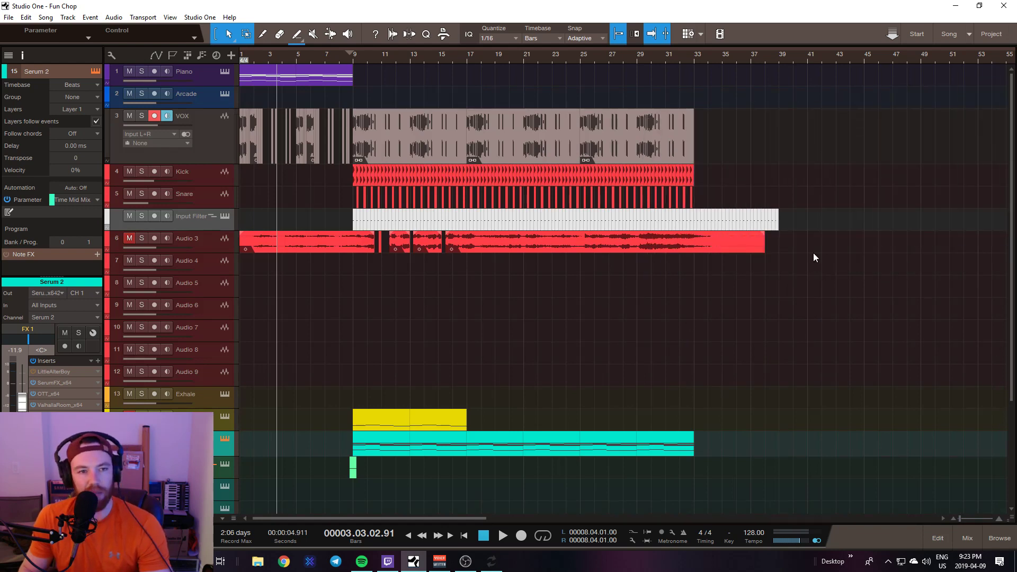
scroll(424, 378, "down", 3)
scroll(411, 375, "up", 3)
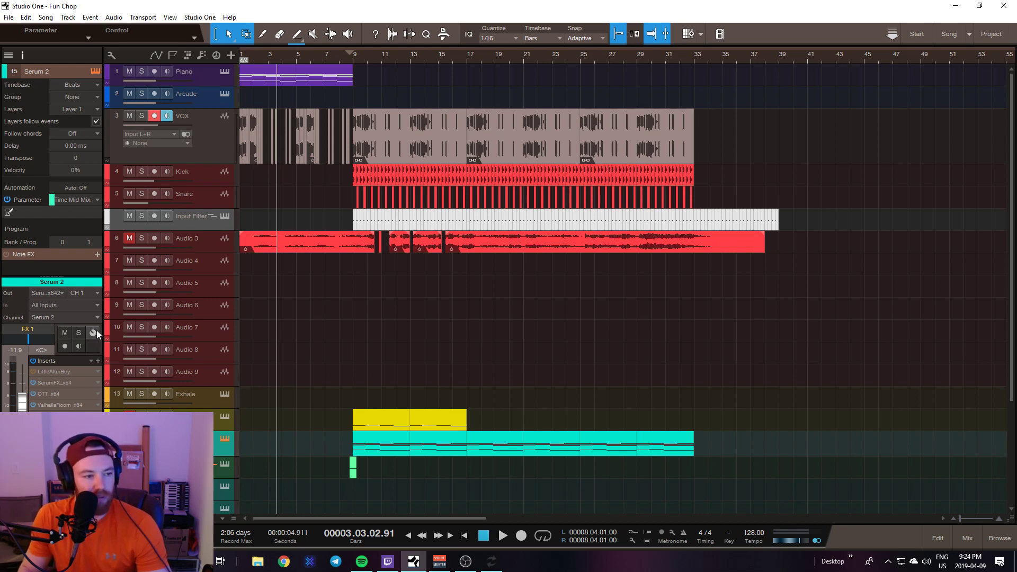
scroll(366, 382, "down", 1)
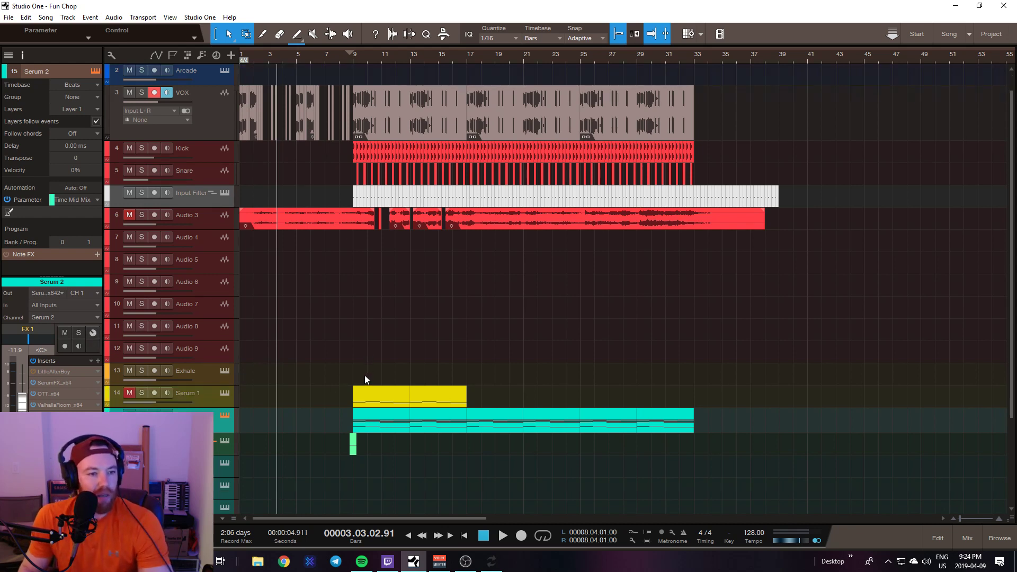
scroll(364, 379, "up", 1)
Open the VOX track's macro controls over the arrangement, examine the mapped knobs, and close the window.
left_click(211, 146)
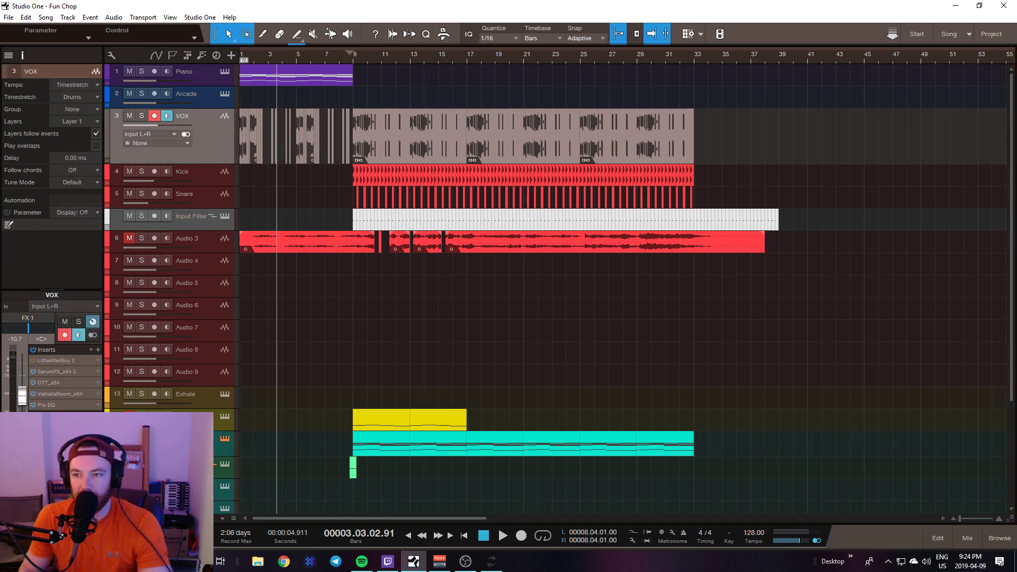
left_click_drag(1016, 140, 565, 145)
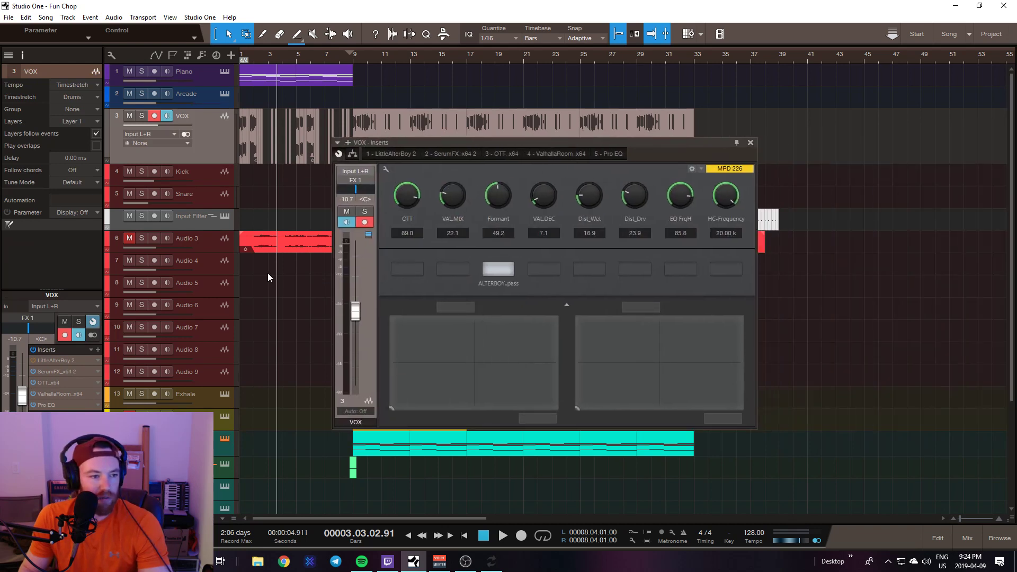
left_click(94, 322)
left_click(94, 322)
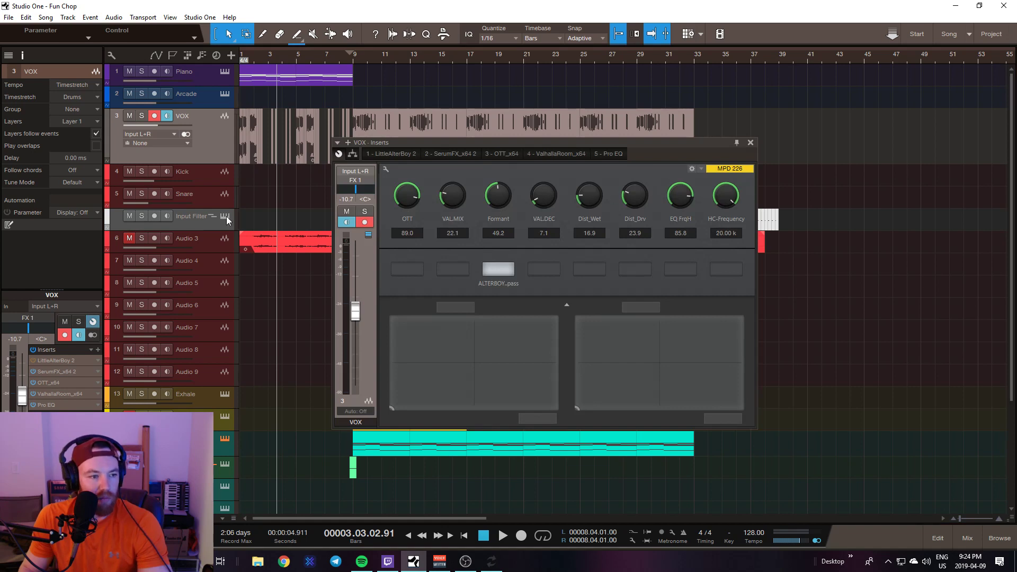
left_click(93, 321)
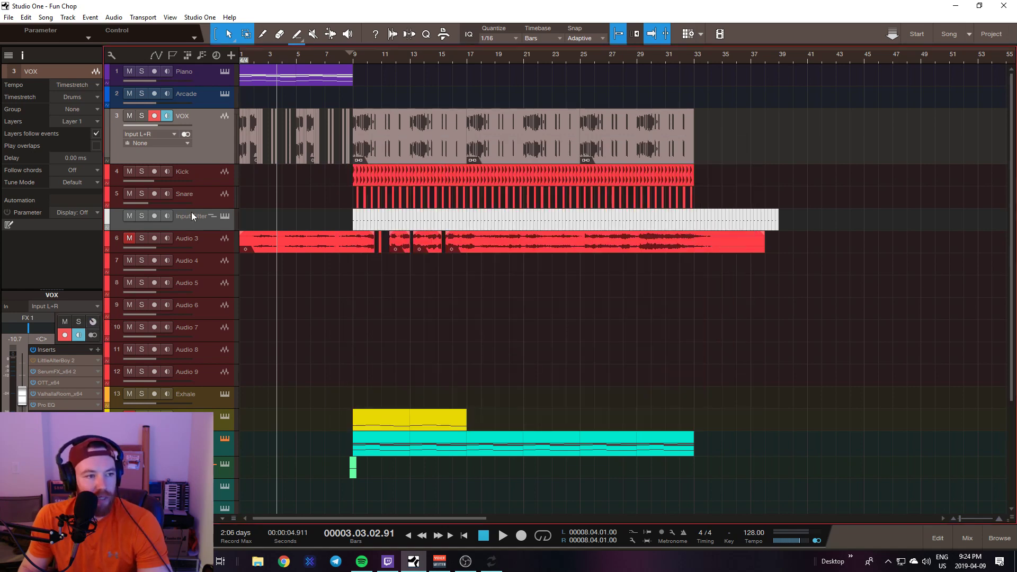
Open the Kick track's macro controls, move the window over the arrangement, and briefly expand the XY pad section.
left_click(211, 180)
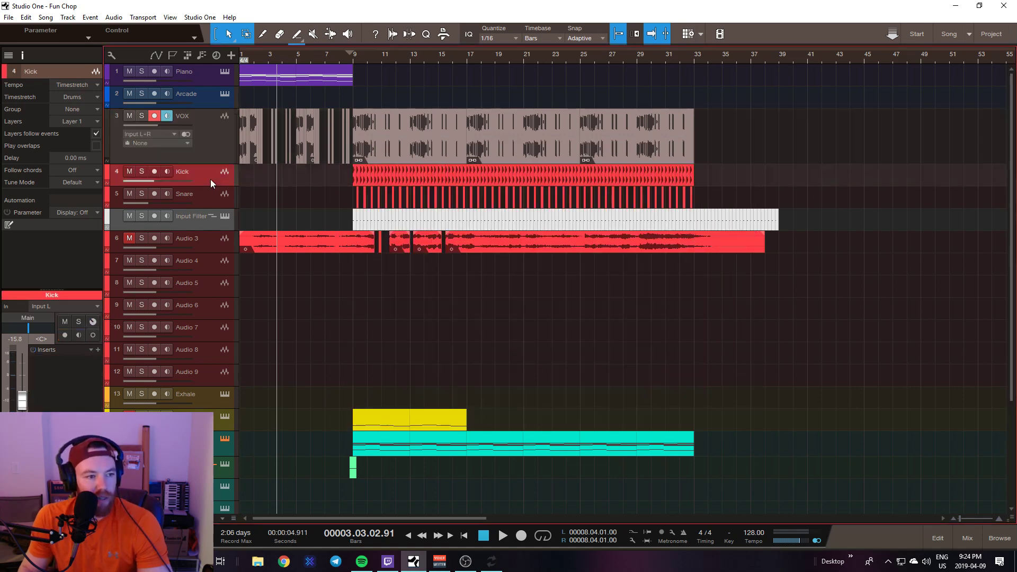
left_click(94, 322)
left_click_drag(927, 139, 495, 170)
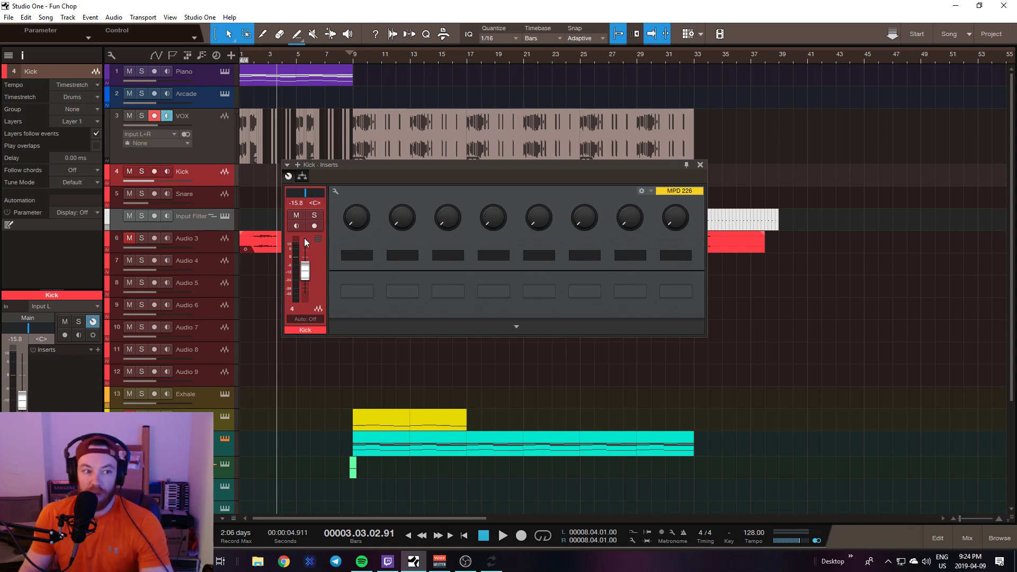
left_click_drag(466, 167, 469, 144)
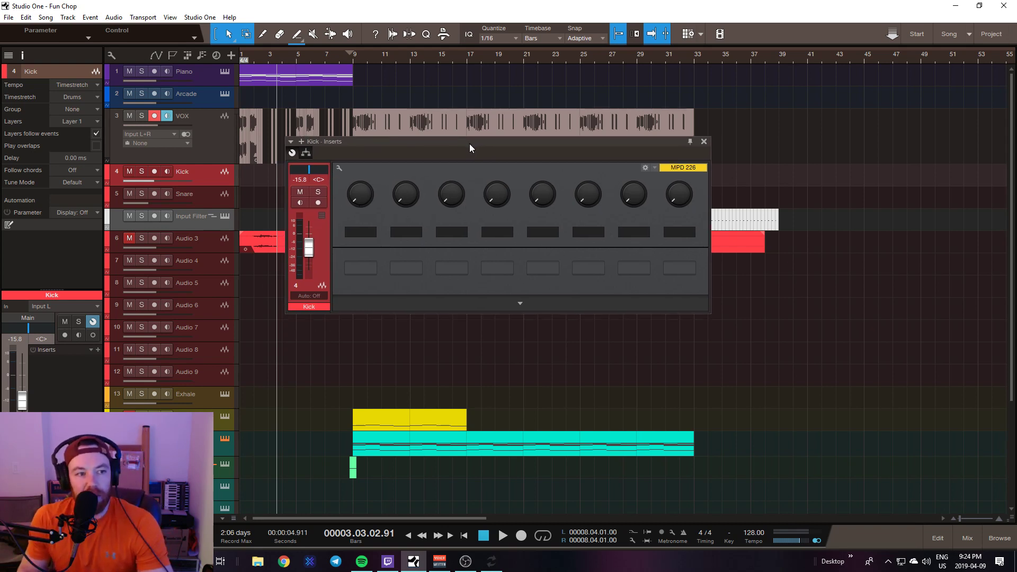
left_click(517, 303)
left_click(518, 303)
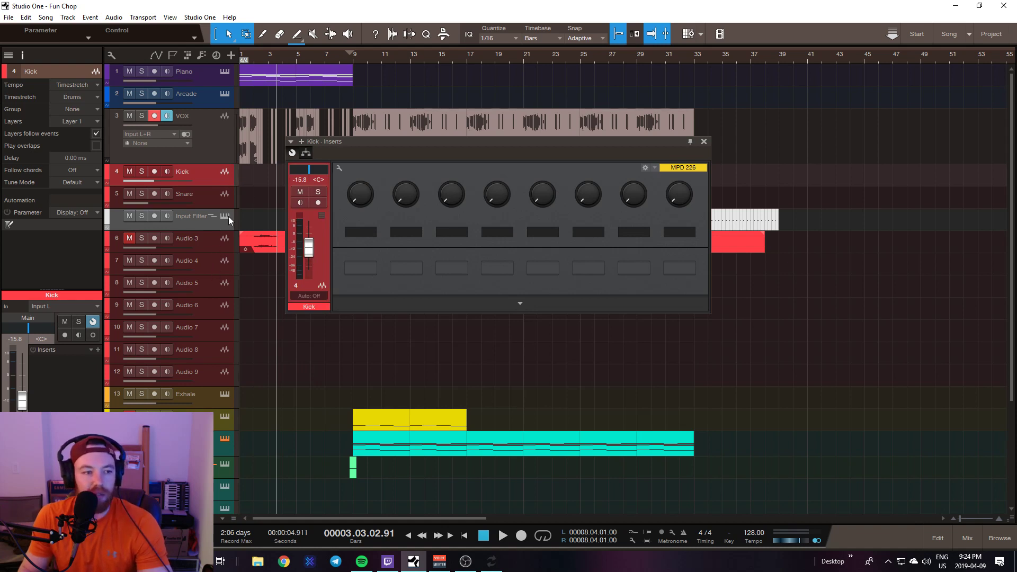
View the inserts of the Serum 2 track and the macro controls of the VOX track, moving the window higher over the arrangement.
left_click(225, 448)
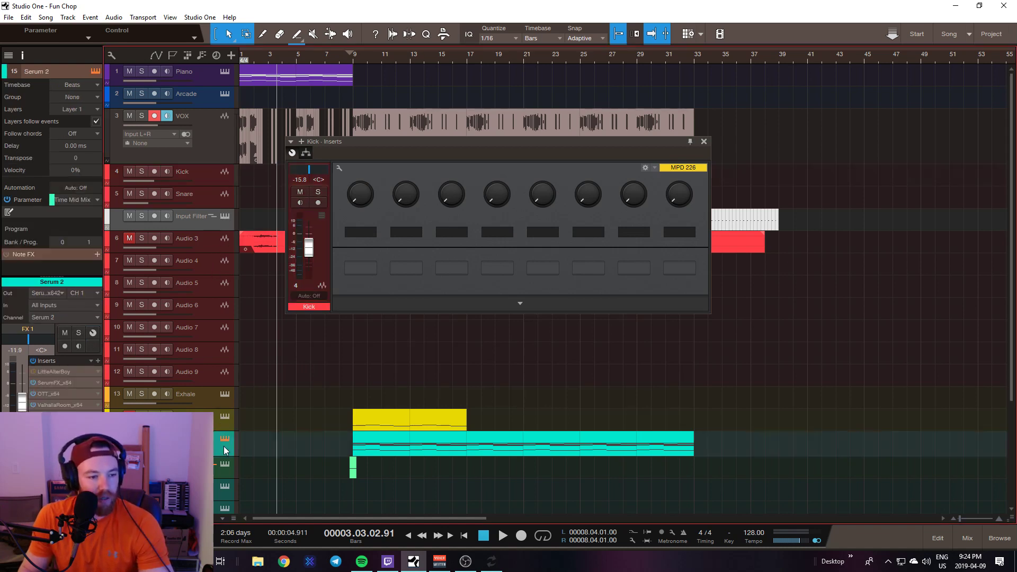
left_click(215, 150)
left_click_drag(536, 146, 543, 111)
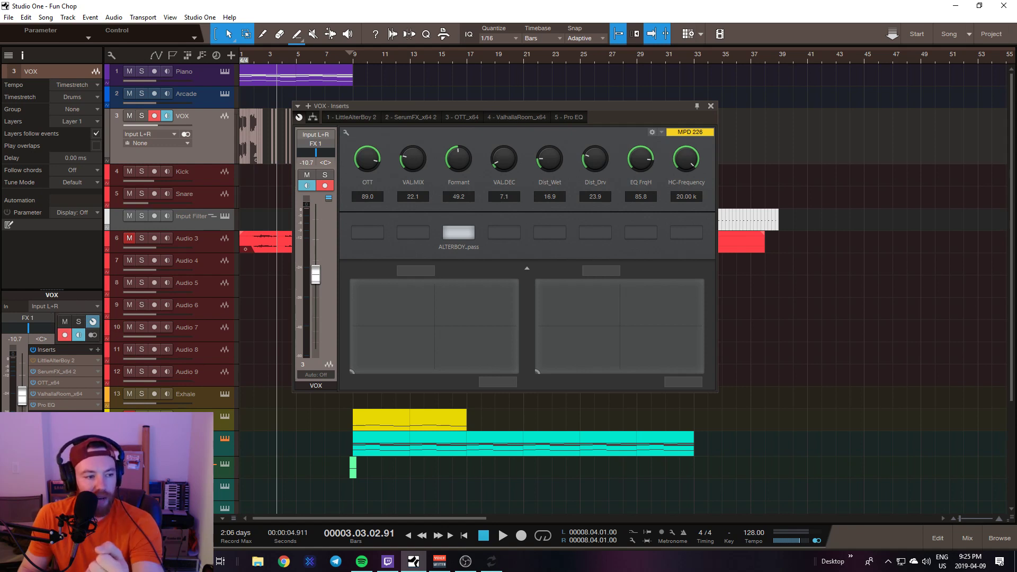
Load the VOX SETUP FX chain onto the Audio 4 track's inserts.
left_click(202, 177)
left_click_drag(466, 122, 602, 196)
left_click(204, 264)
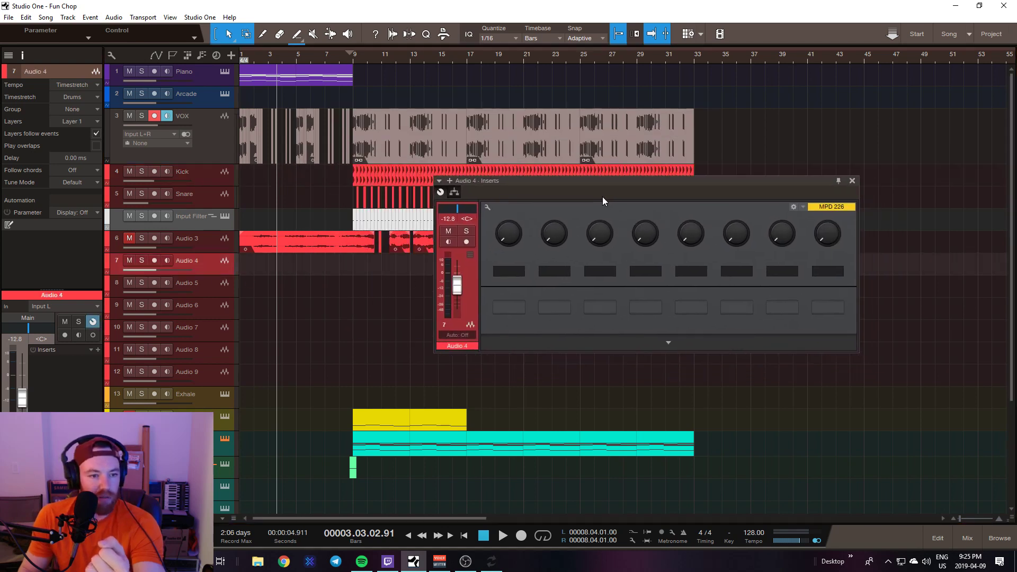
left_click(91, 349)
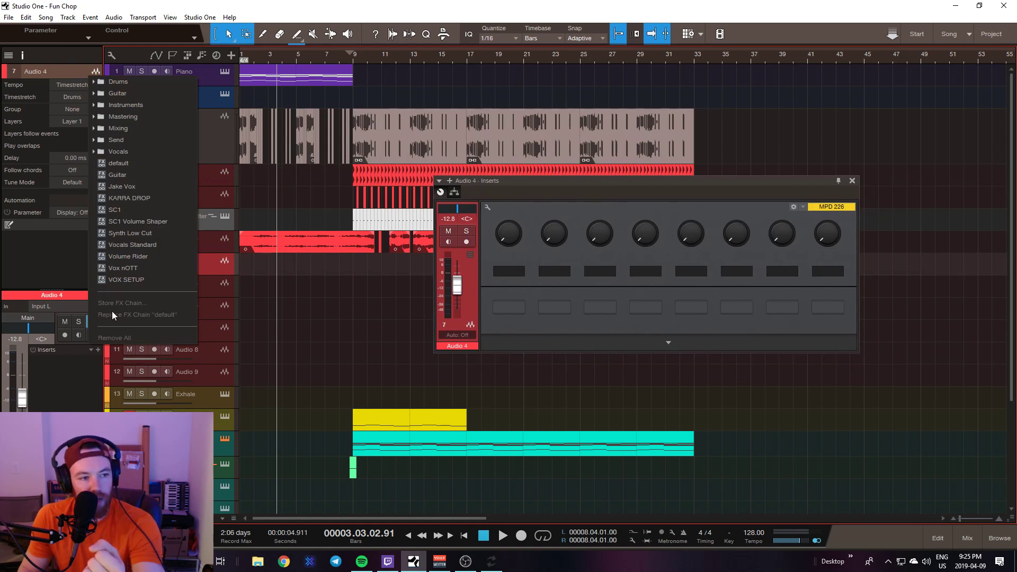
left_click(125, 279)
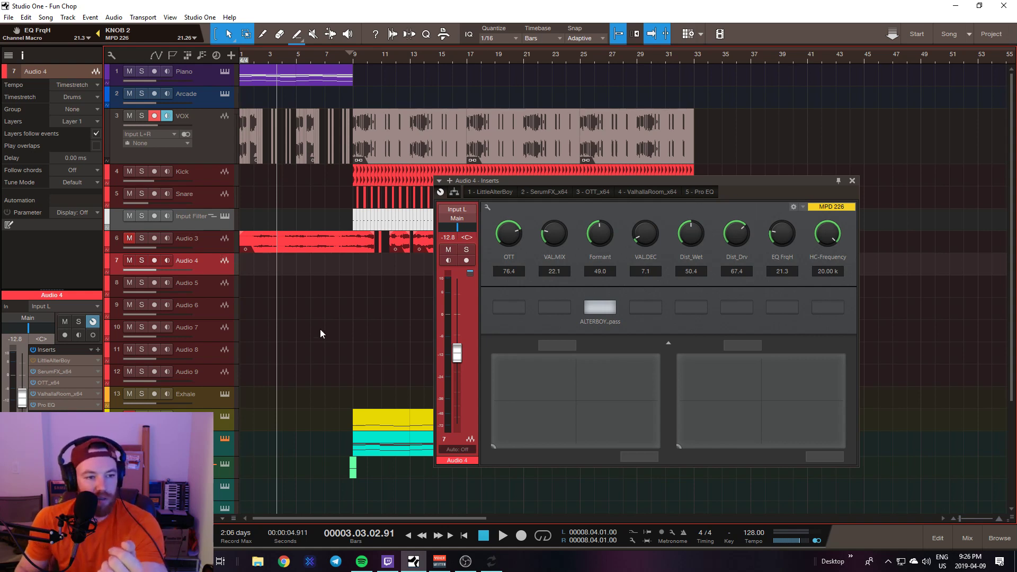
Solo the VOX track and audition it from the song start while turning its VAL.MIX and EQ FrqH macros, and stop playback.
left_click(218, 132)
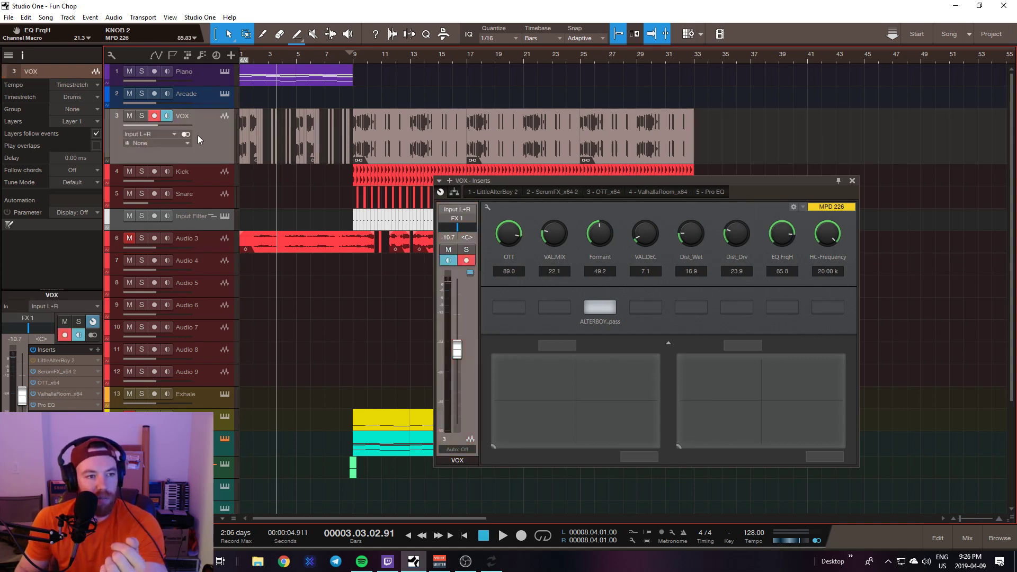
left_click(142, 116)
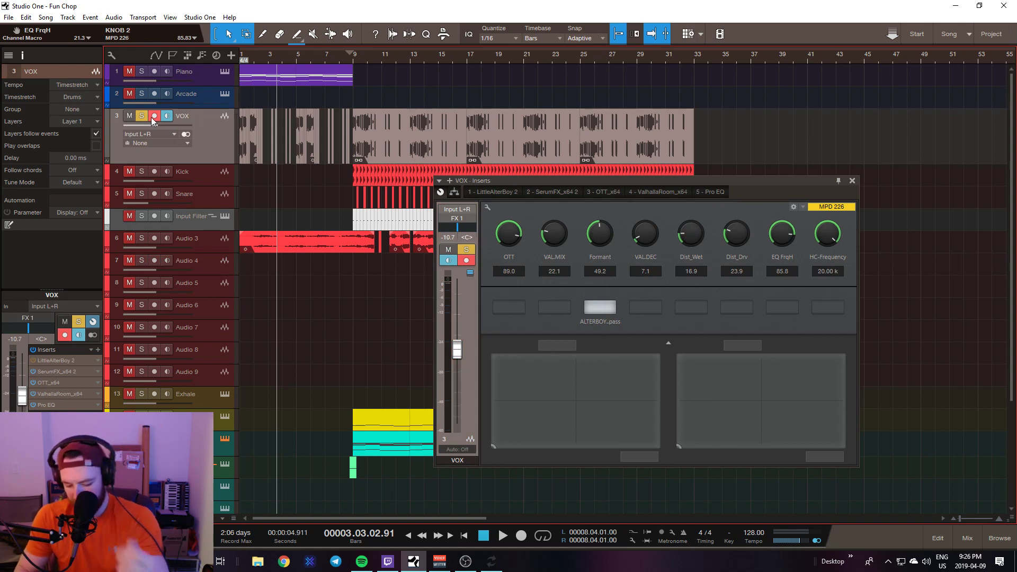
key("comma")
key("space")
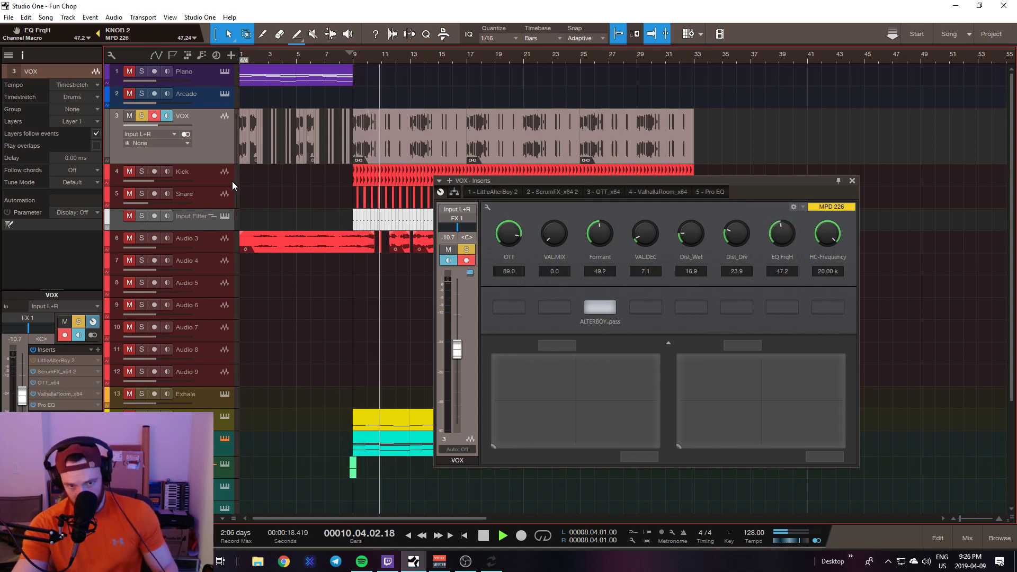
key("space")
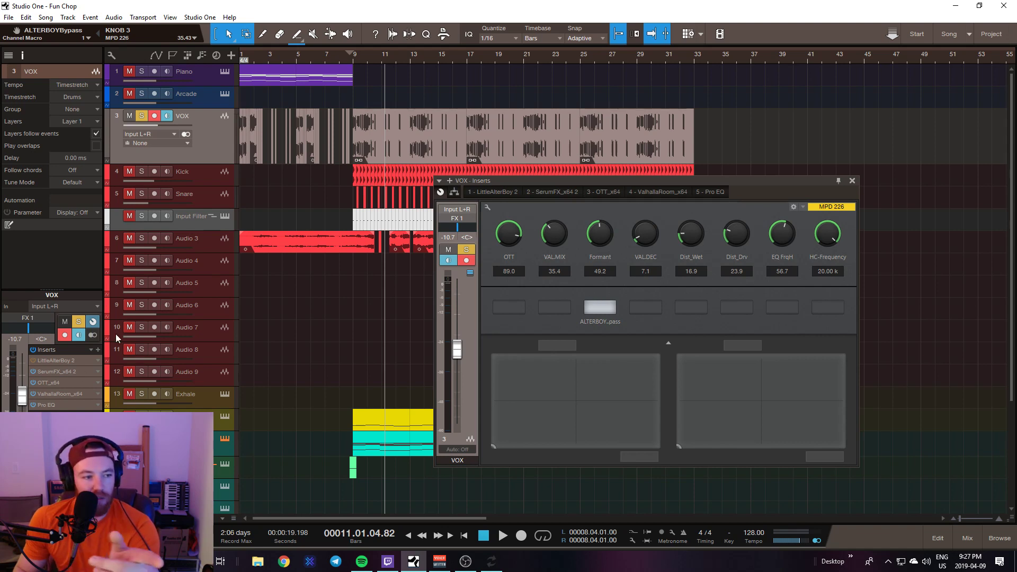
left_click(93, 321)
left_click(94, 322)
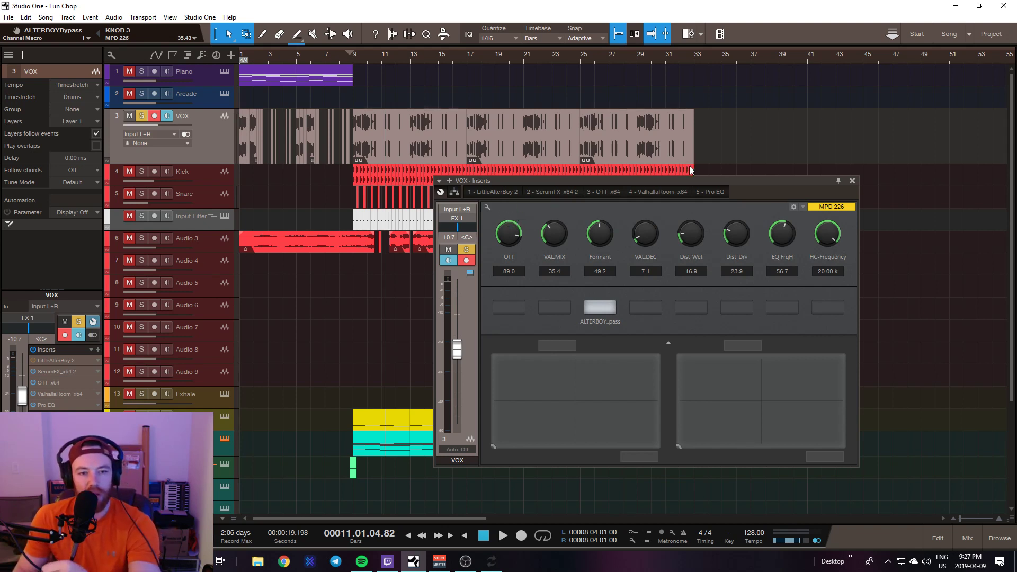
left_click_drag(677, 182, 573, 120)
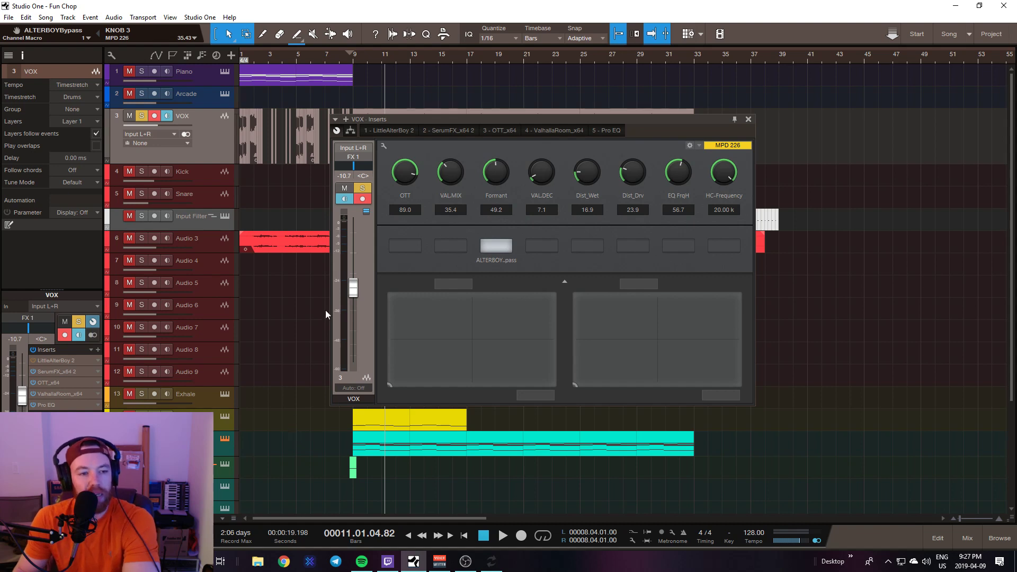
left_click_drag(591, 119, 627, 138)
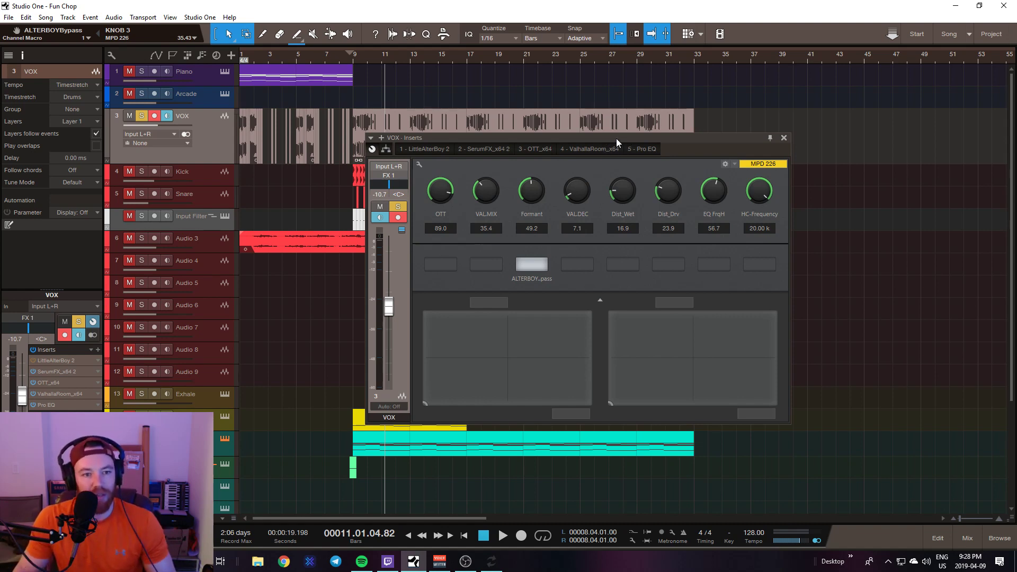
left_click_drag(615, 138, 595, 110)
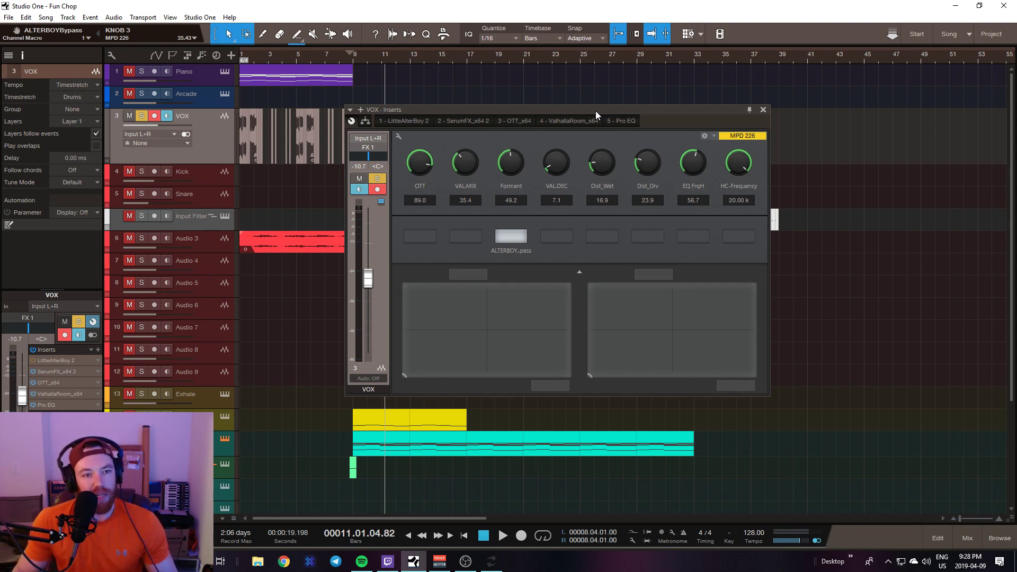
left_click_drag(595, 110, 570, 132)
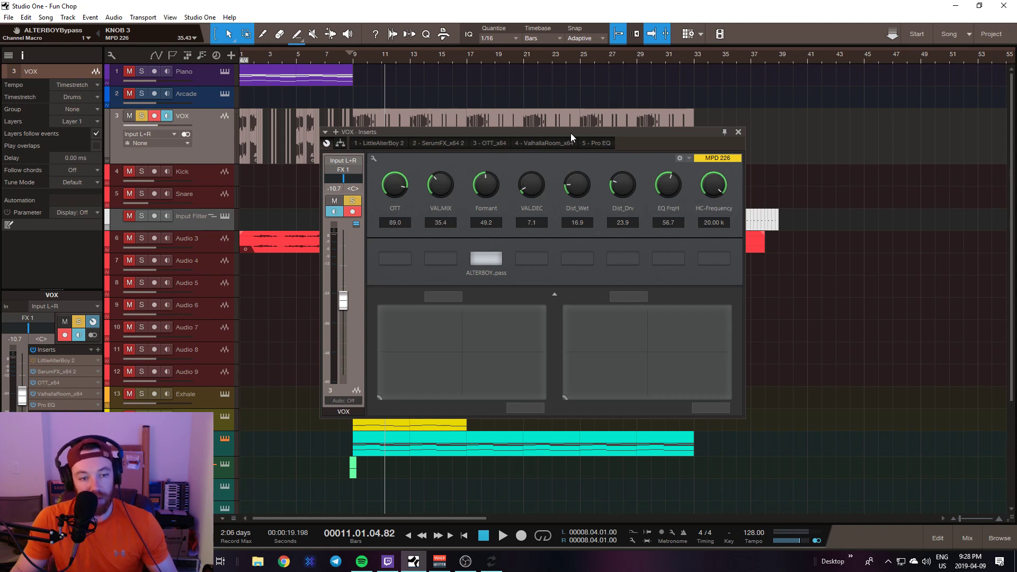
left_click_drag(627, 134, 654, 114)
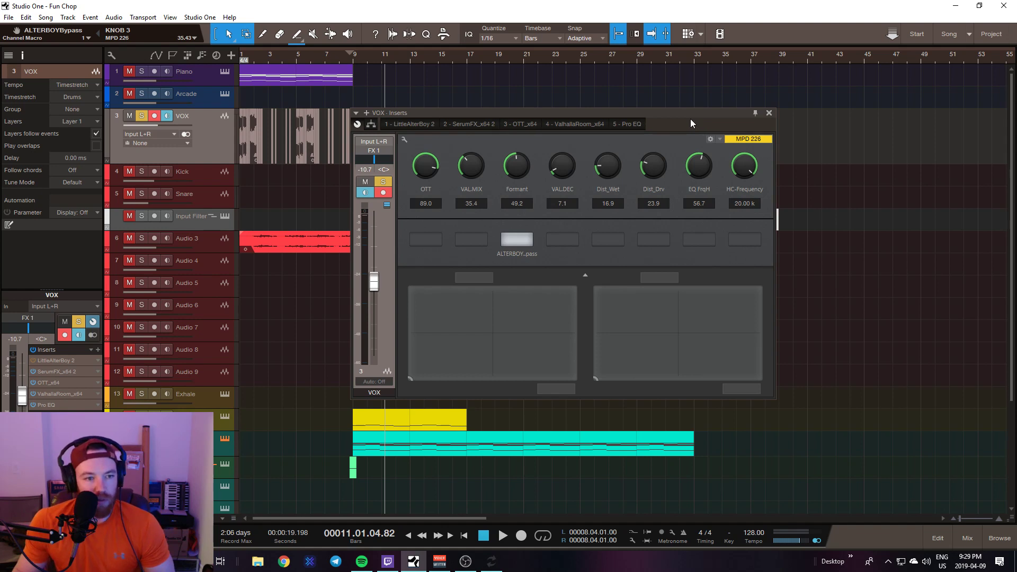
left_click_drag(691, 120, 788, 95)
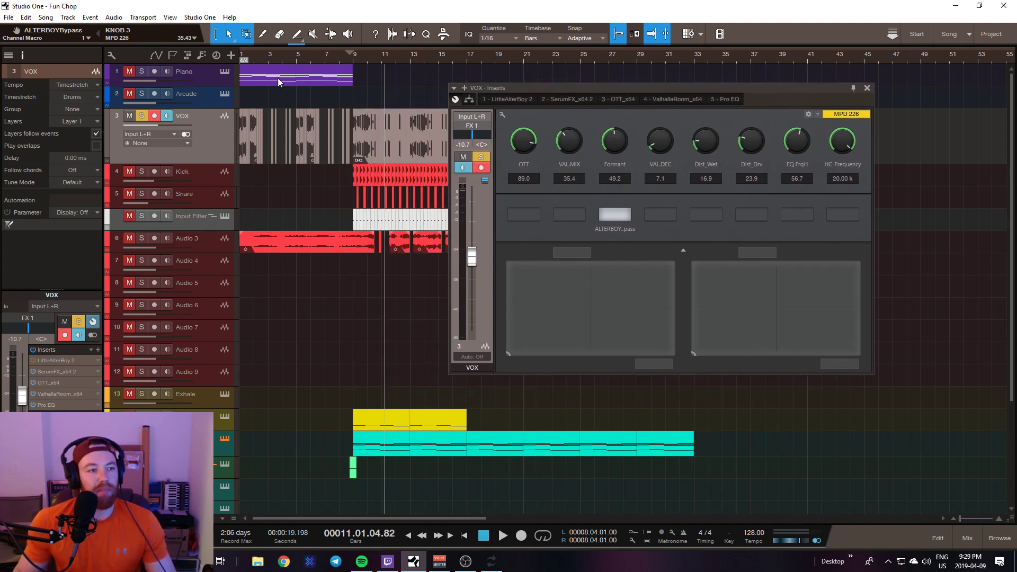
Turn off solo and record arming on the VOX track and save the song.
left_click(141, 115)
left_click(154, 115)
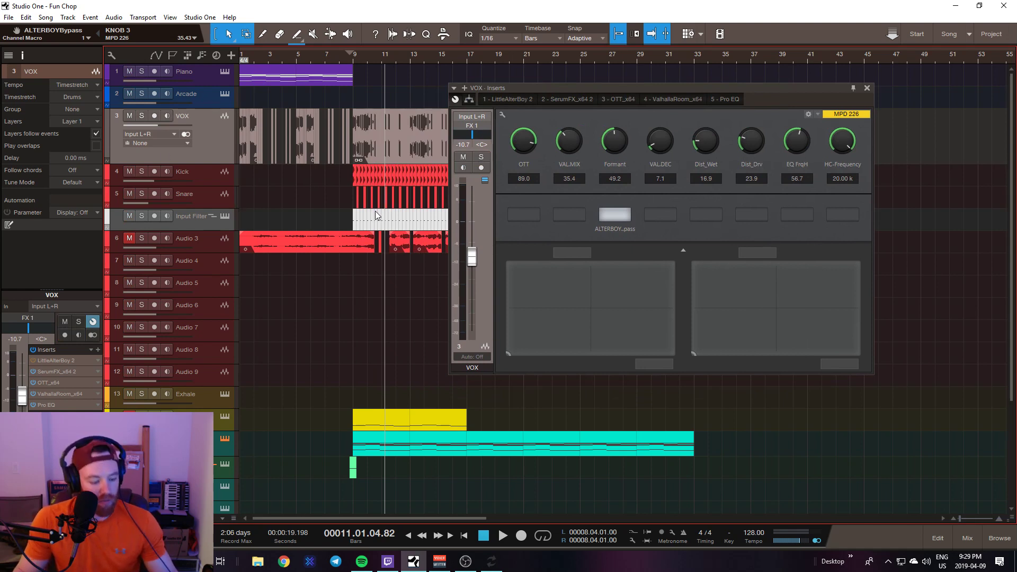
key("ctrl+s")
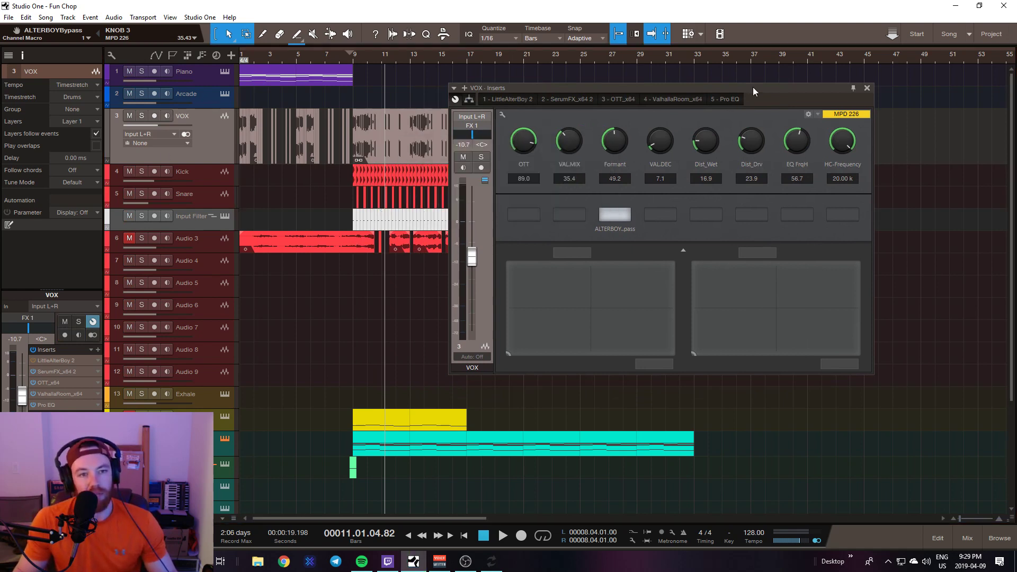
Play the full song from the start while setting the VOX track's EQ FrqH macro to 85.8, stop playback, and save.
left_click_drag(754, 91, 773, 87)
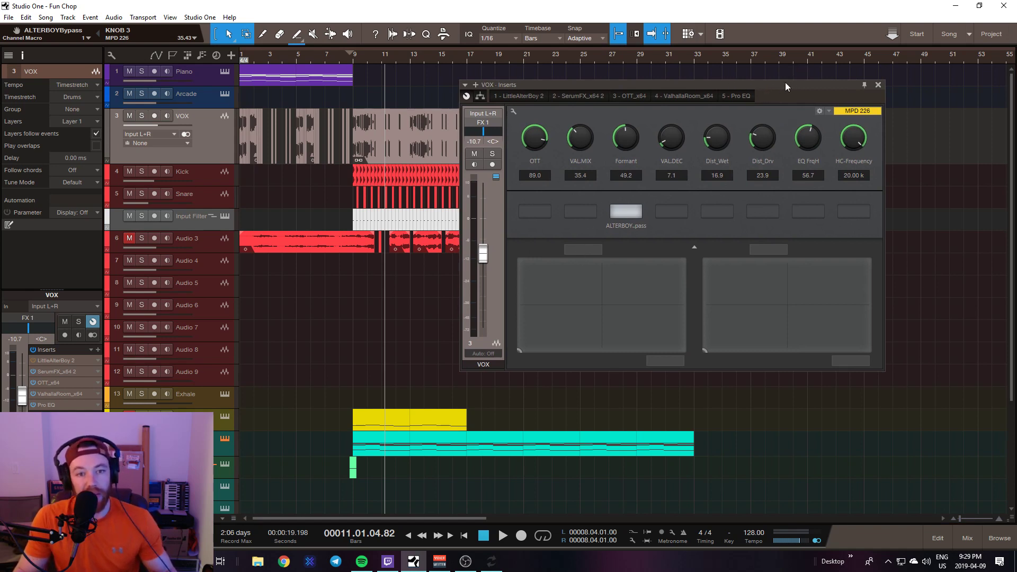
left_click_drag(787, 86, 733, 82)
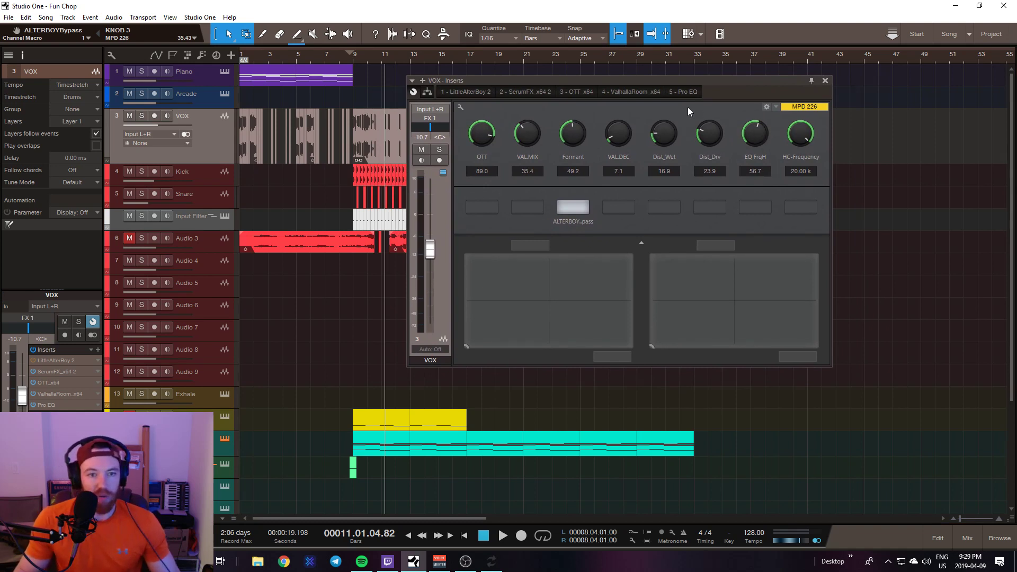
key("Home")
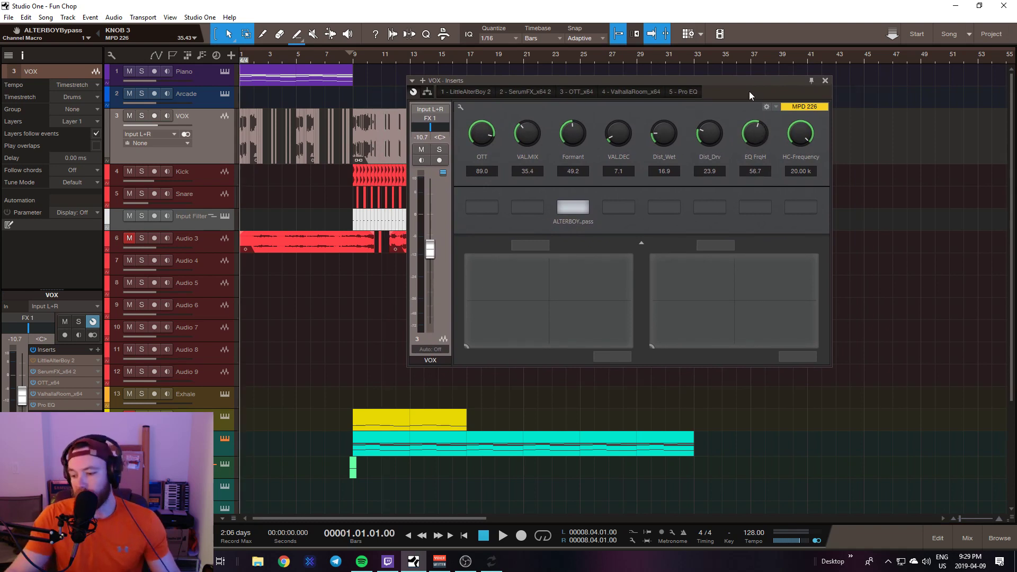
key("space")
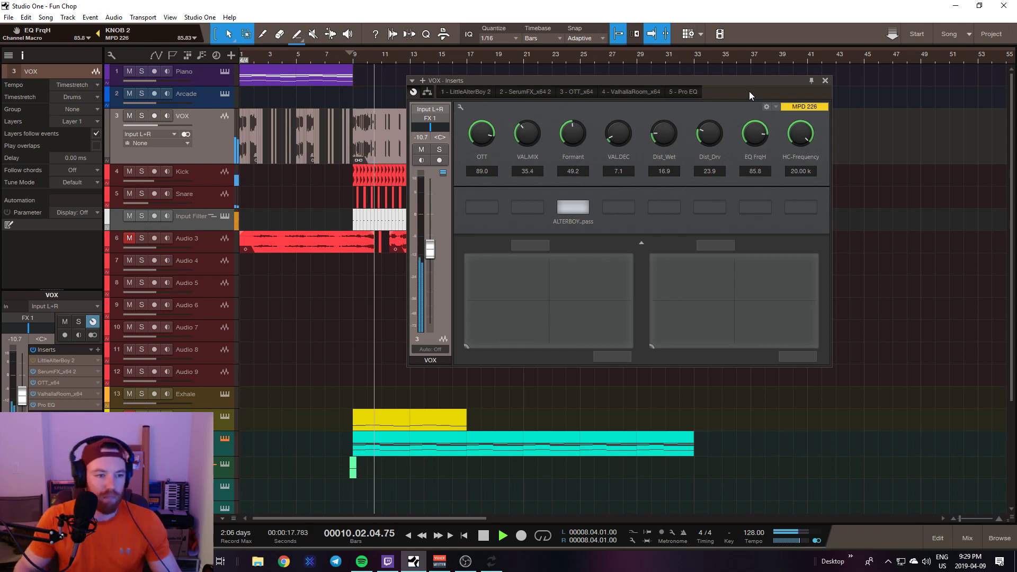
key("space")
key("ctrl+s")
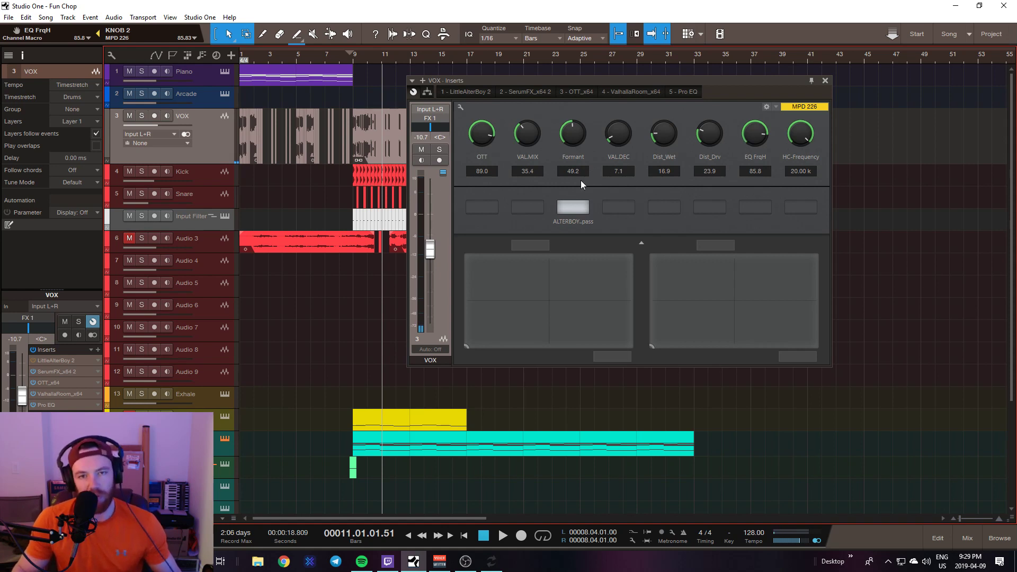
Briefly show the mapping editor in the VOX macro controls and hide it again, keeping the macro window focused.
left_click_drag(726, 93, 752, 97)
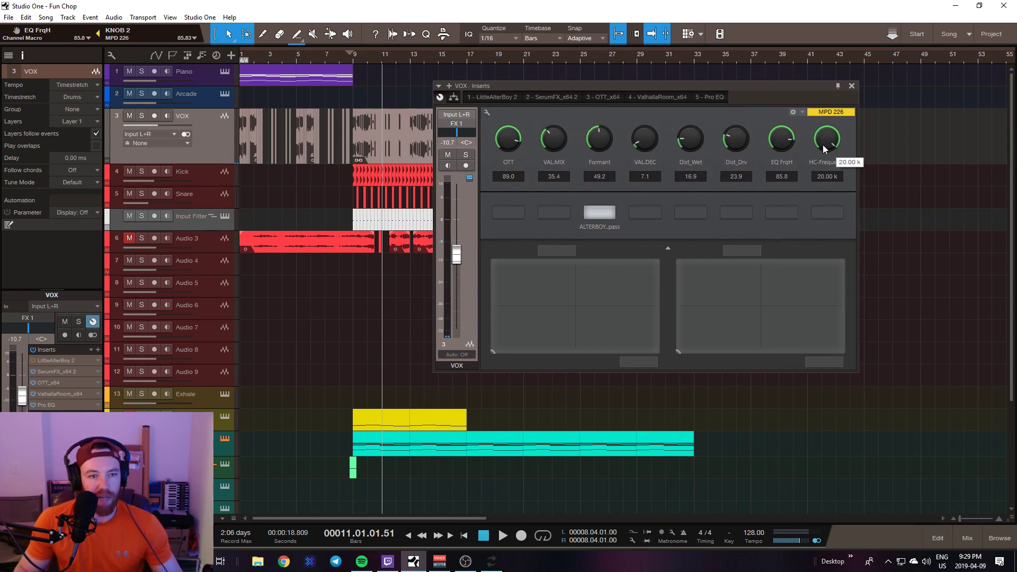
left_click(802, 113)
left_click(811, 100)
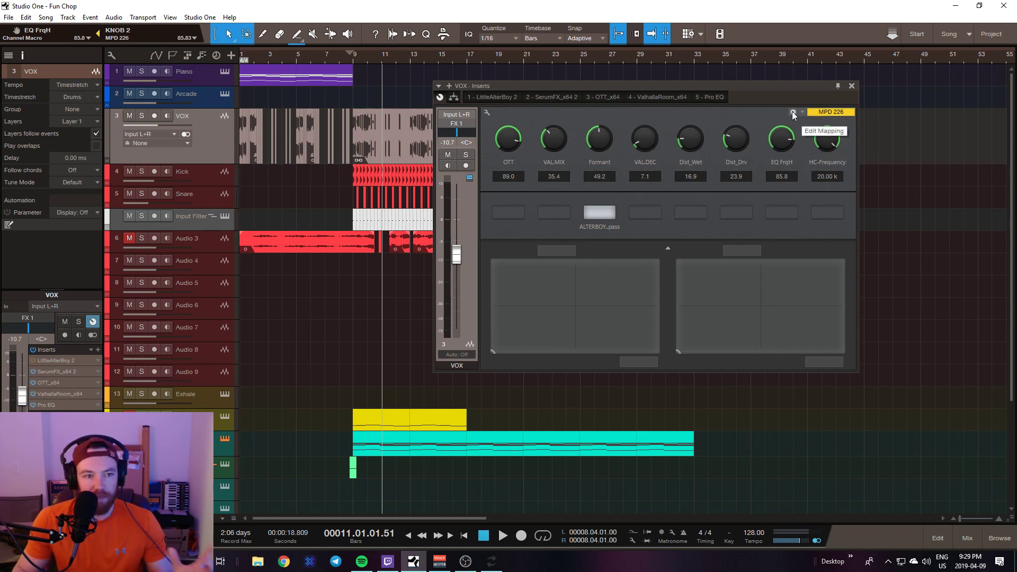
left_click(793, 113)
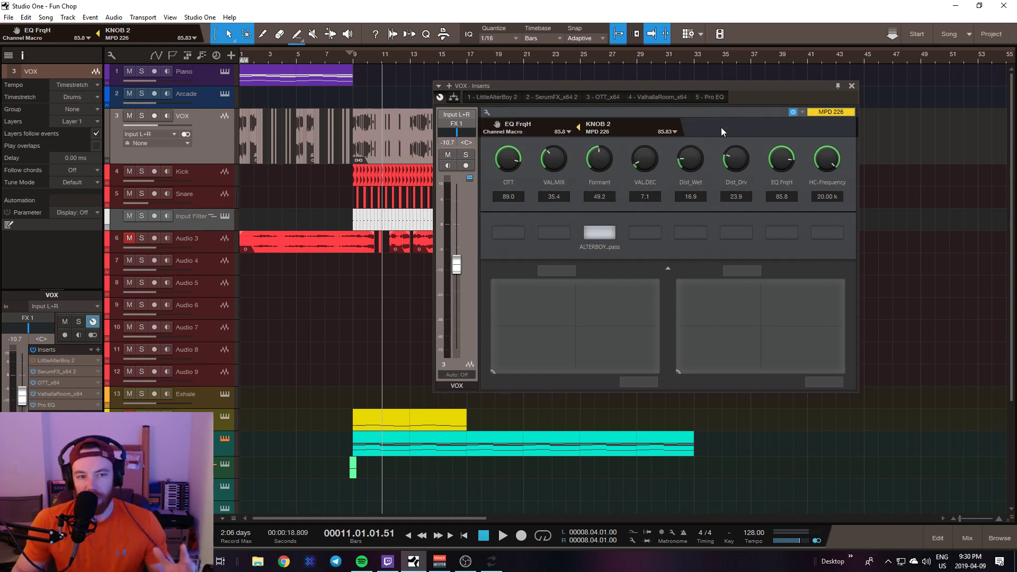
left_click(793, 113)
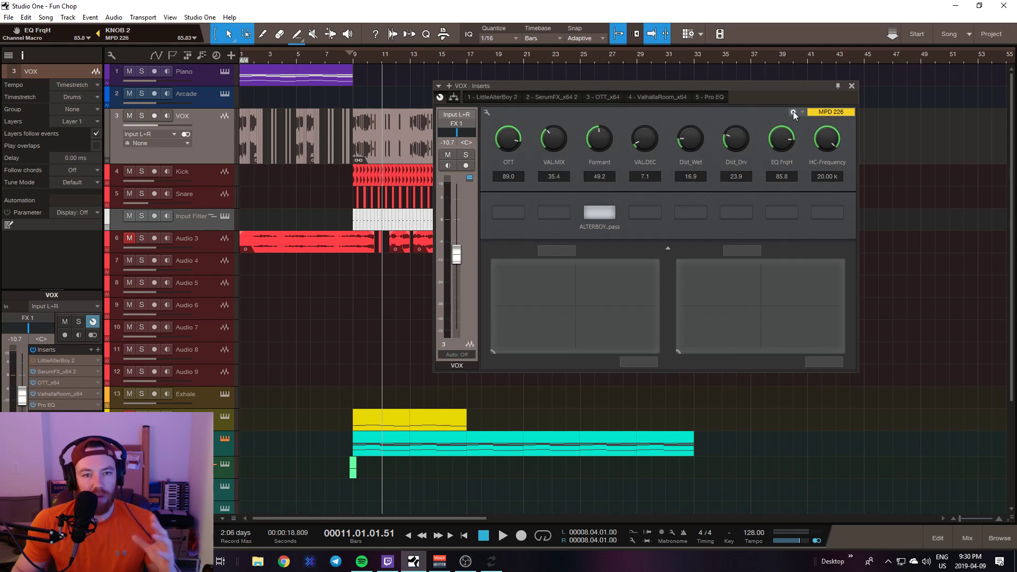
mouse_move(1016, 69)
left_mouse_down()
mouse_move(443, 61)
mouse_move(1016, 59)
left_mouse_up()
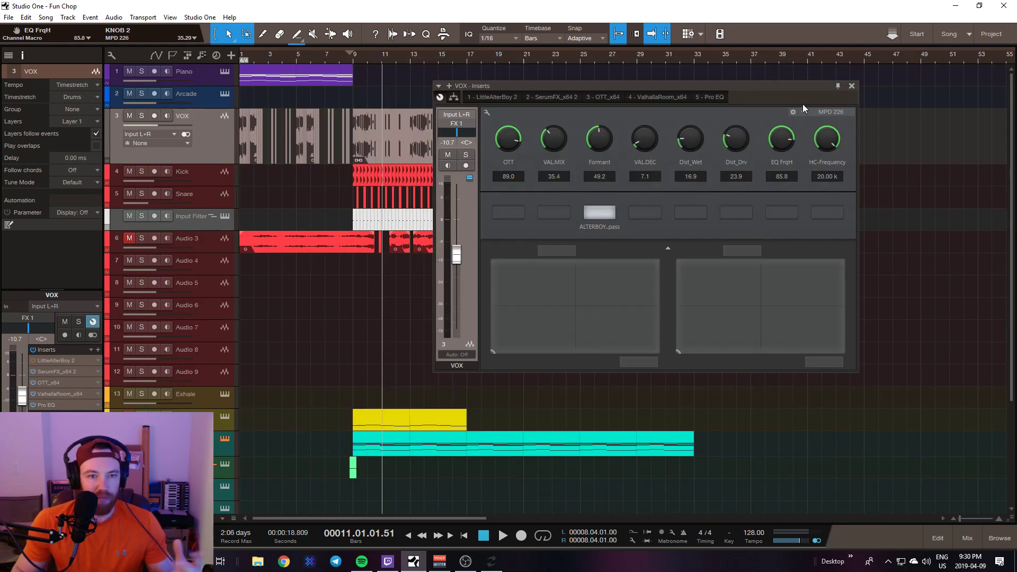
left_click(770, 89)
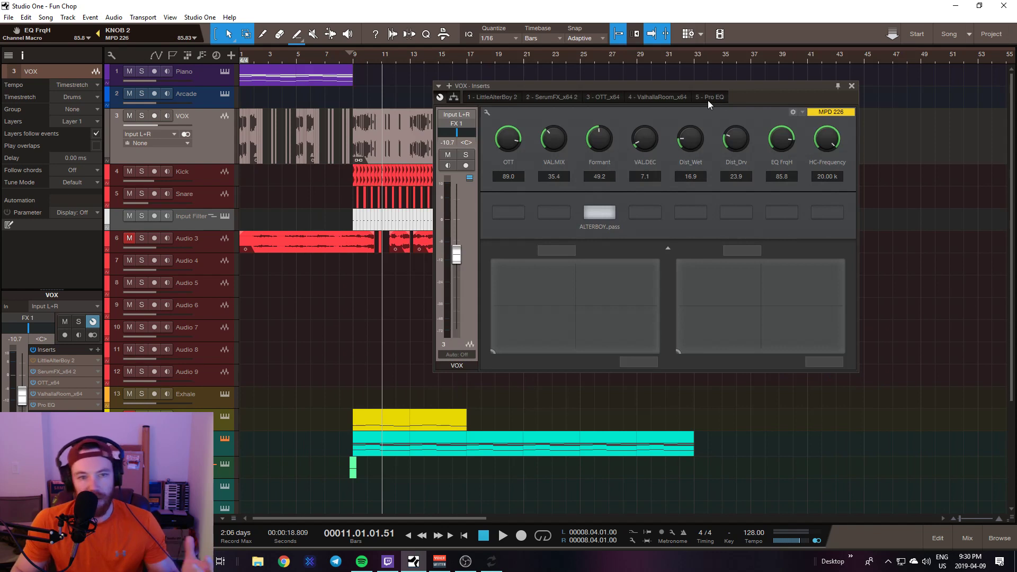
Map the VOX track's HC-Frequency macro to KNOB 4 of the MPD 226.
left_click(793, 112)
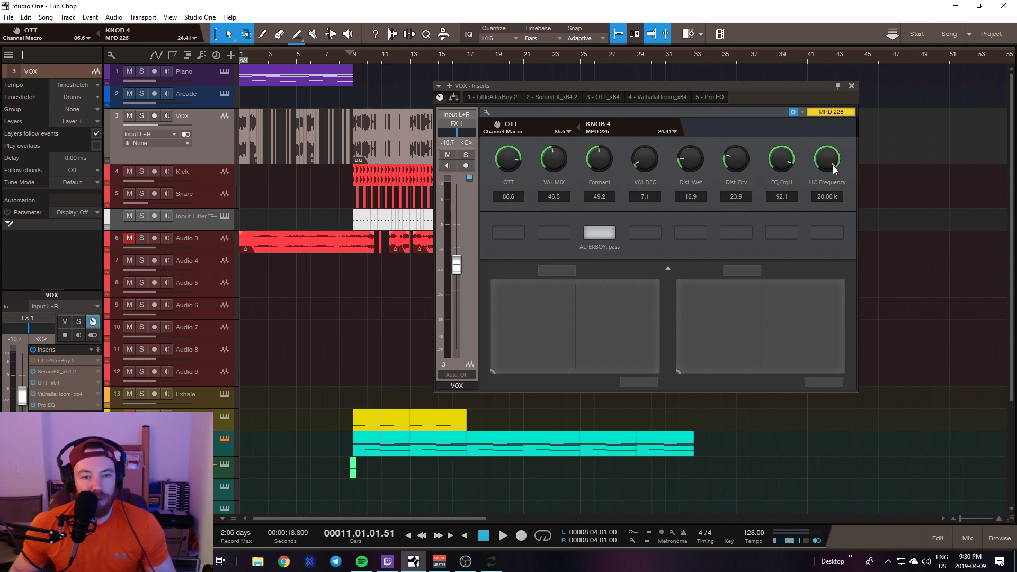
left_click_drag(822, 164, 839, 148)
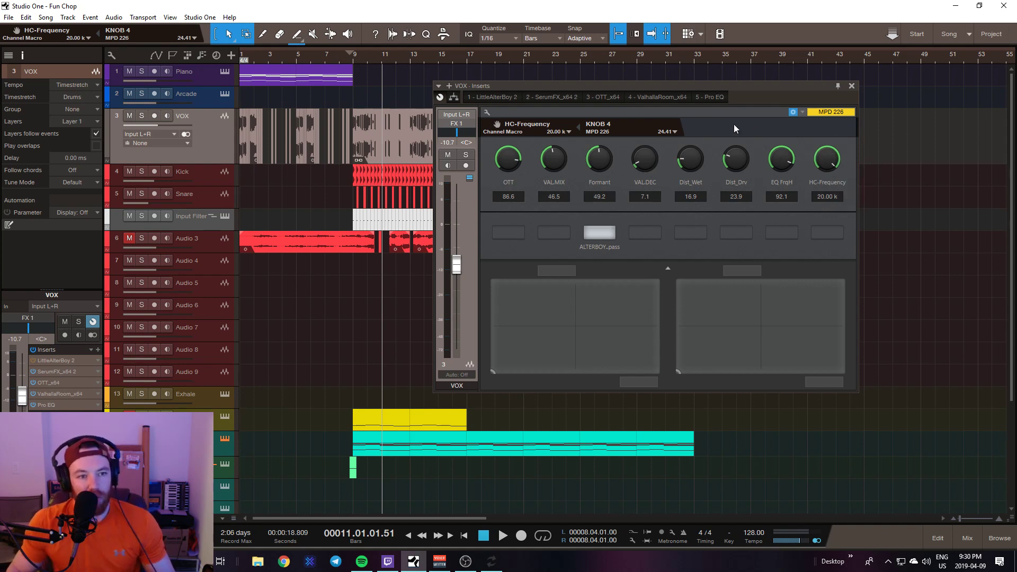
left_click(579, 129)
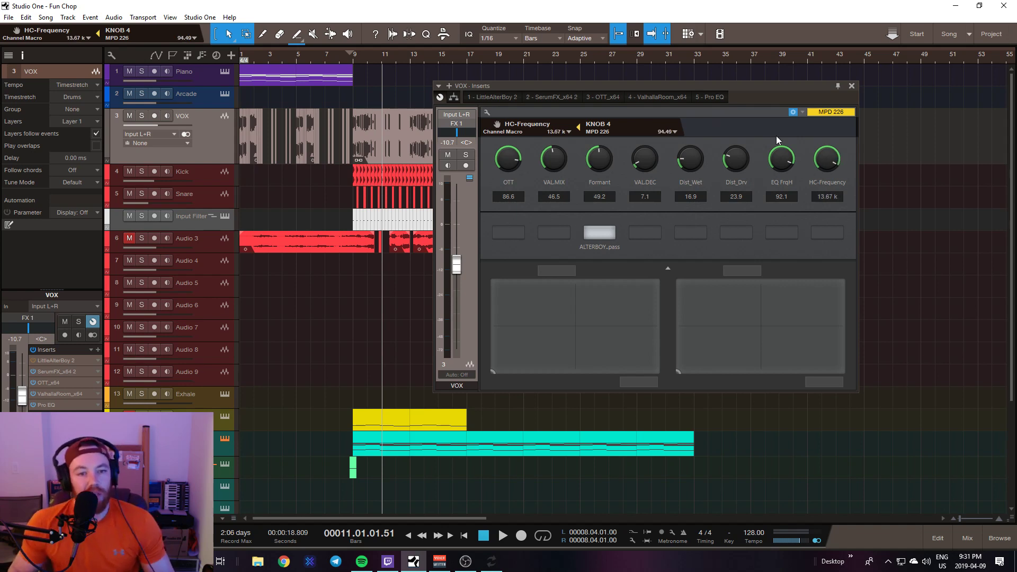
Check the high-cut curve in the VOX track's Pro EQ, and return to the macro controls over the arrangement.
left_click(41, 405)
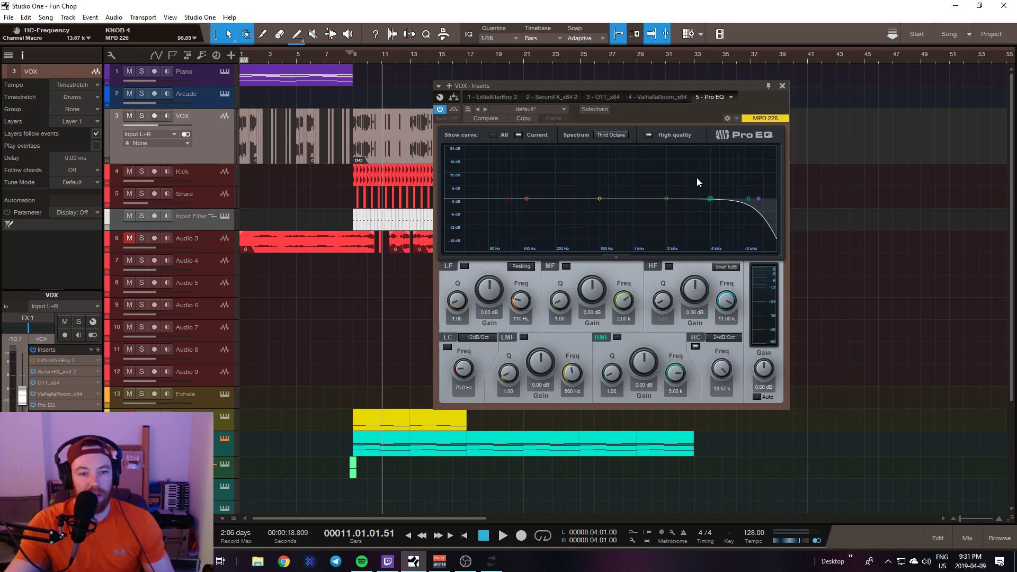
mouse_move(740, 87)
left_mouse_down()
mouse_move(761, 110)
mouse_move(1010, 107)
mouse_move(1015, 77)
mouse_move(724, 81)
left_mouse_up()
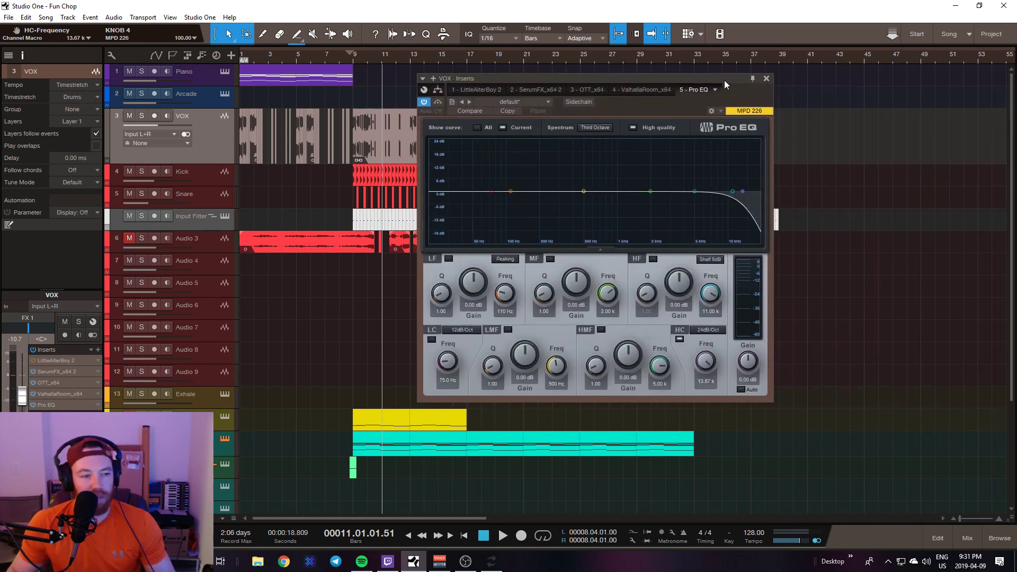
left_click(95, 323)
left_click_drag(758, 77, 657, 89)
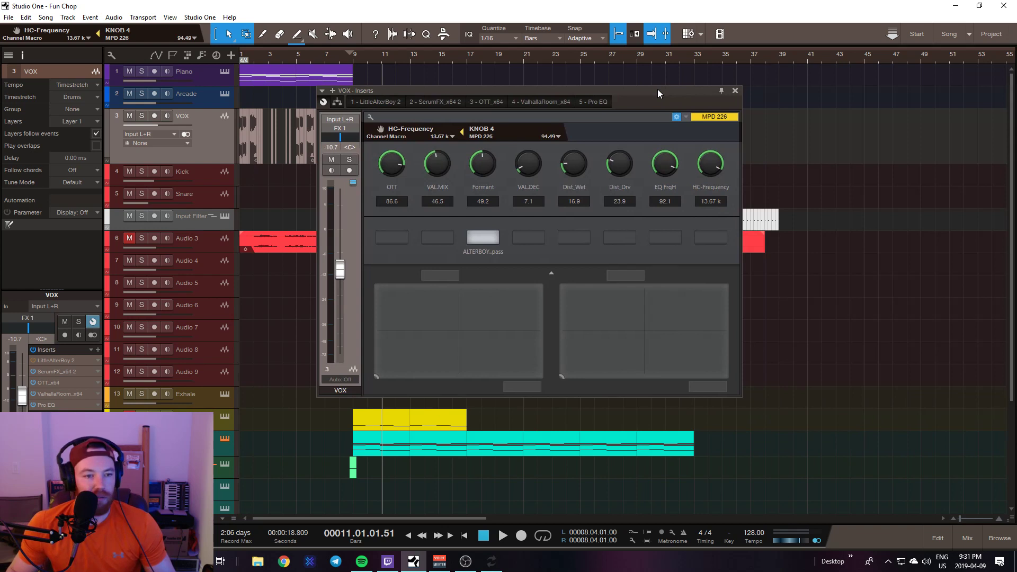
Reopen the VOX track's Pro EQ to watch how the high-cut filter responds, and bring back the track's macro controls.
left_click(58, 405)
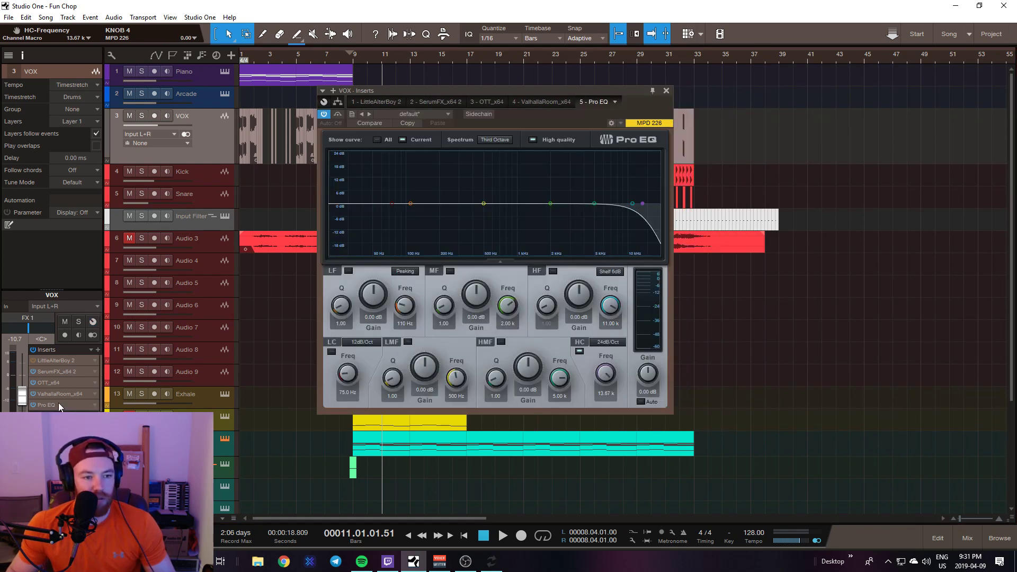
left_click_drag(596, 100, 420, 83)
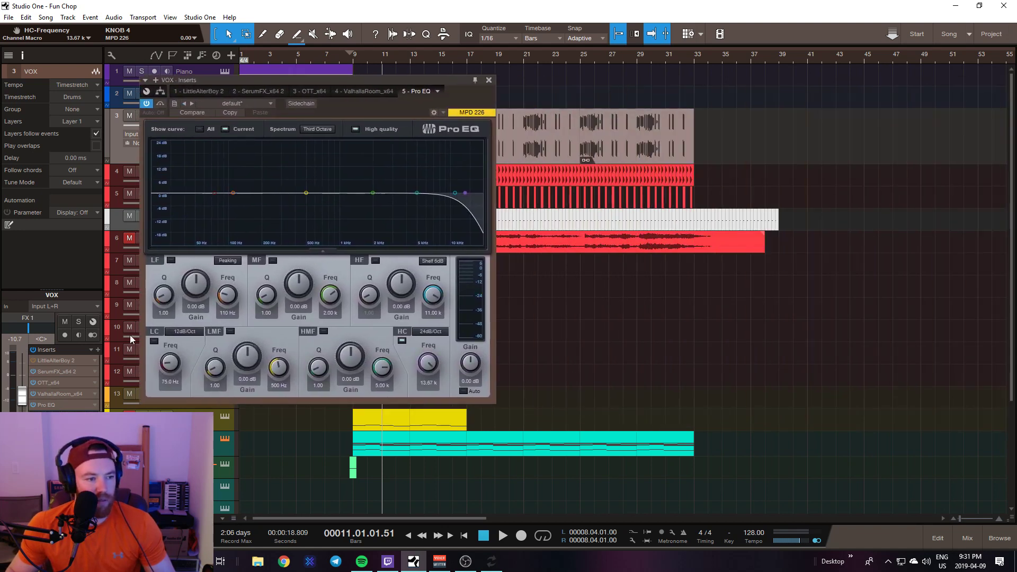
left_click(93, 322)
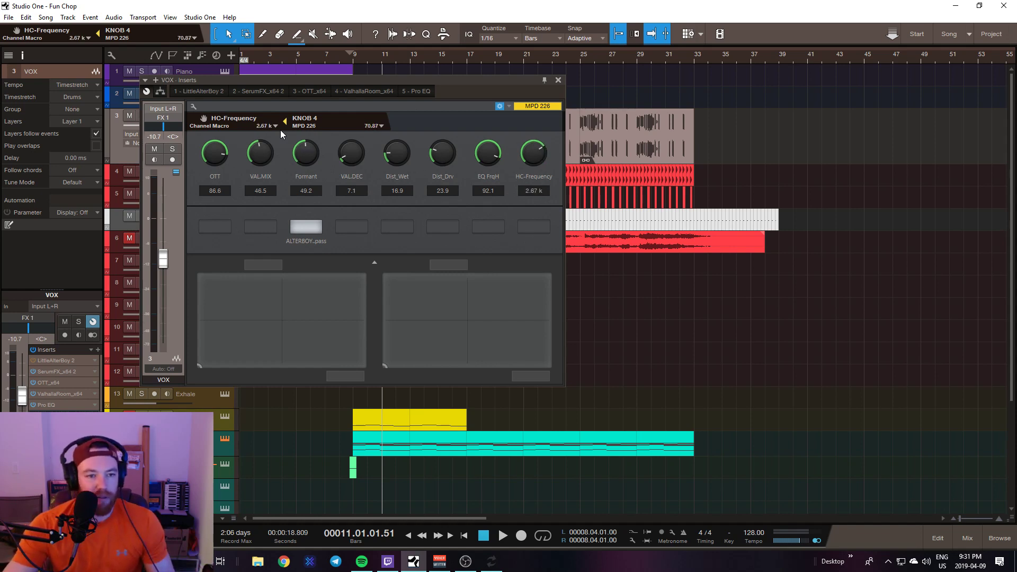
Play the song from the start while raising the VOX HC-Frequency macro to 20.00 k, stop playback, and move the macro window aside.
key("comma")
key("space")
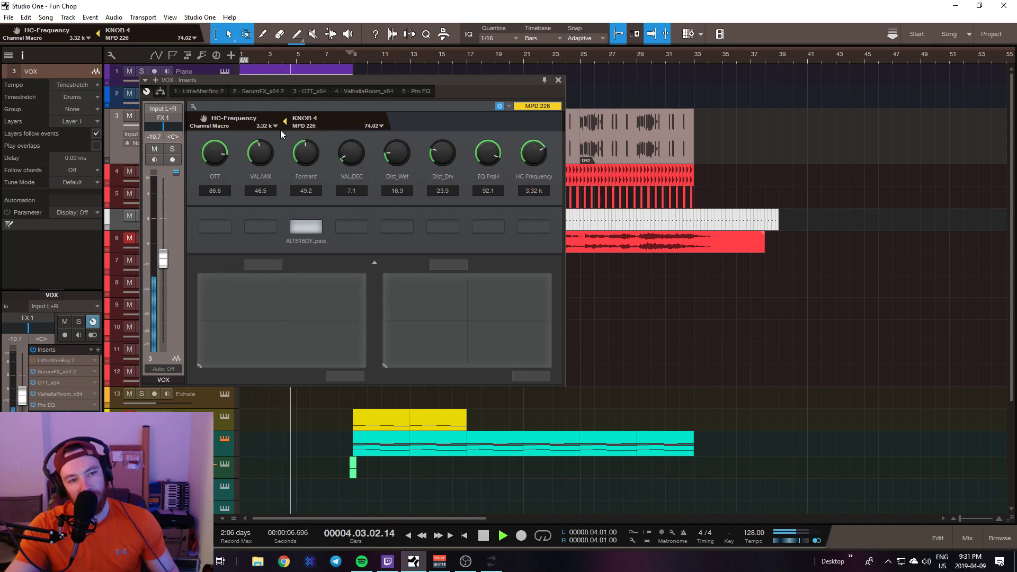
key("space")
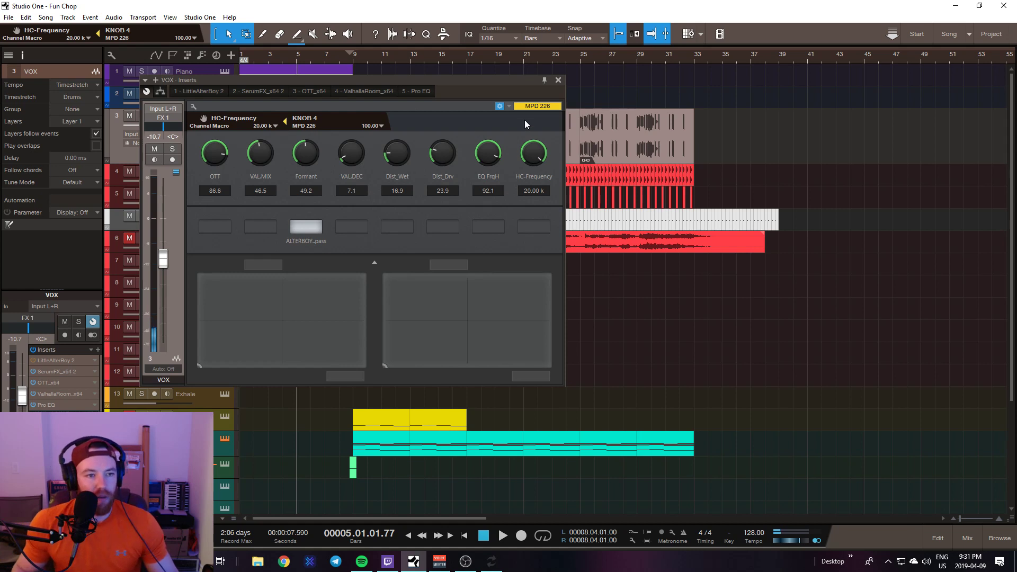
left_click_drag(488, 84, 794, 99)
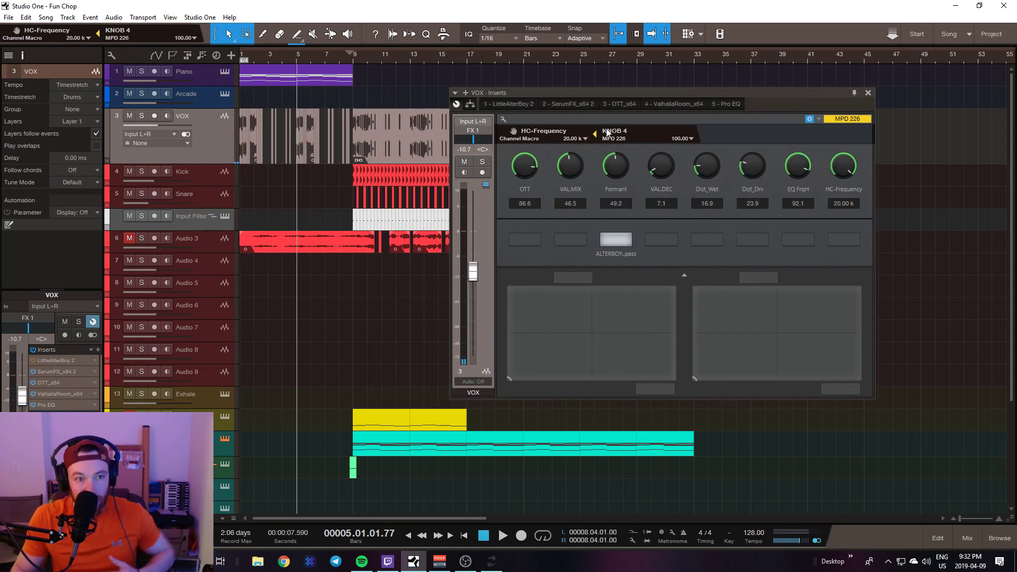
View the FX chain storing options for the VOX inserts and the Pro EQ insert's options without applying any, and save the song.
left_click(466, 94)
left_click(511, 91)
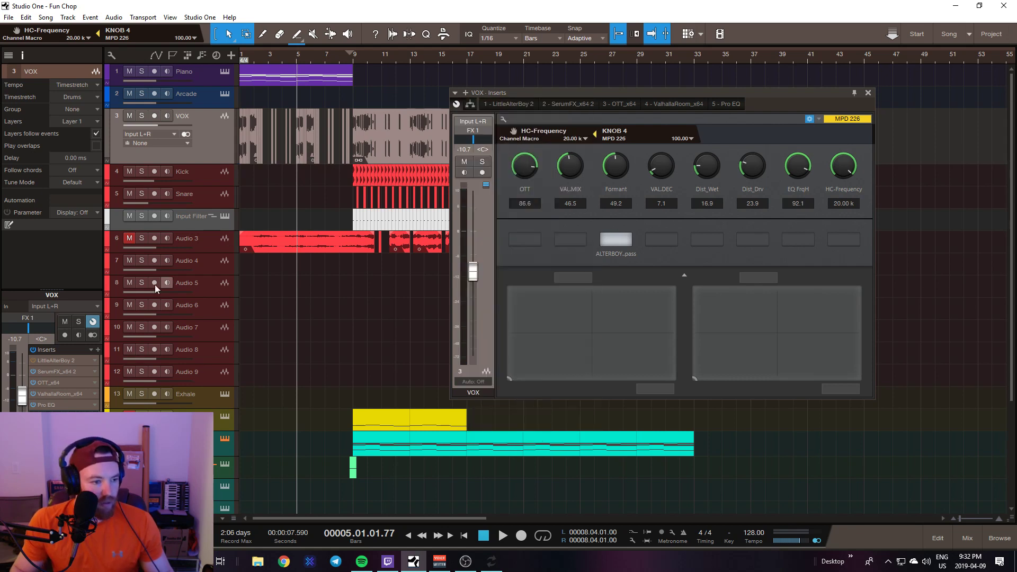
left_click(91, 350)
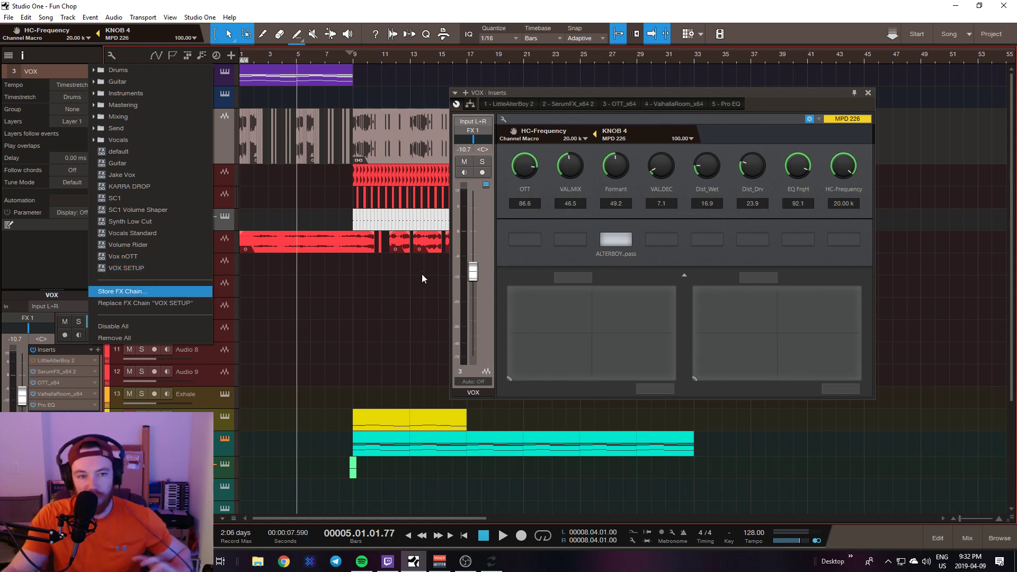
left_click(435, 273)
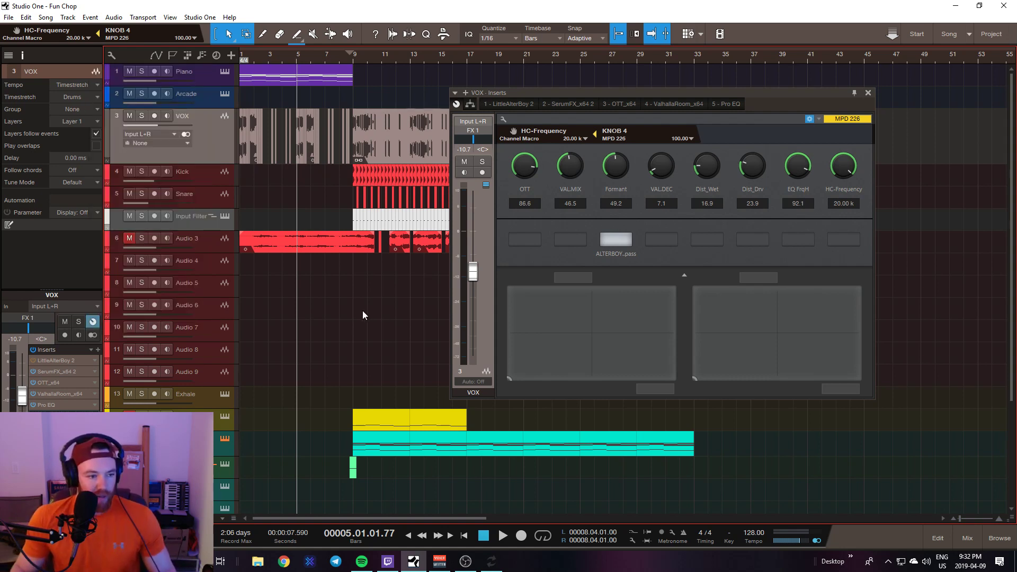
left_click(95, 406)
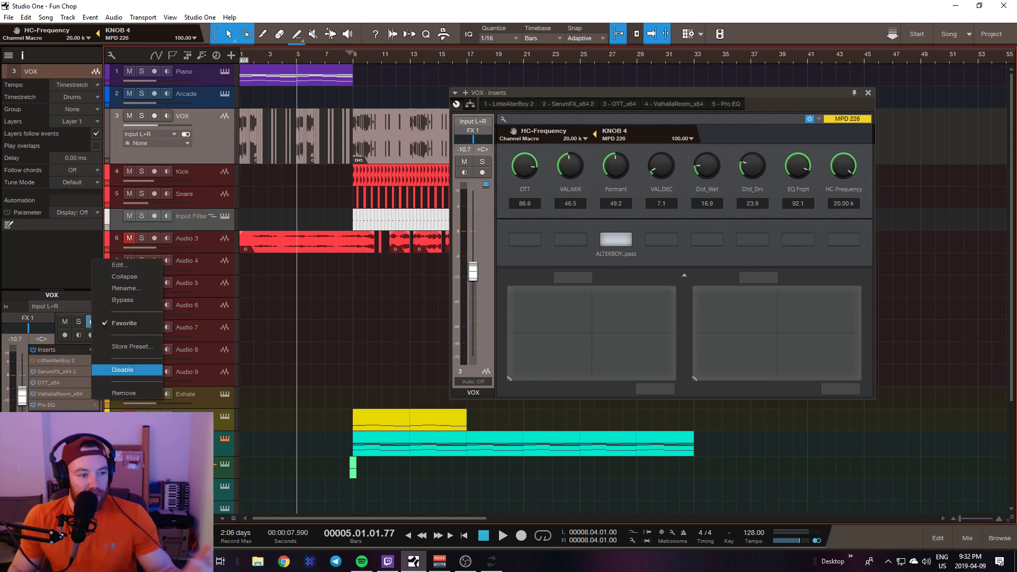
left_click(219, 386)
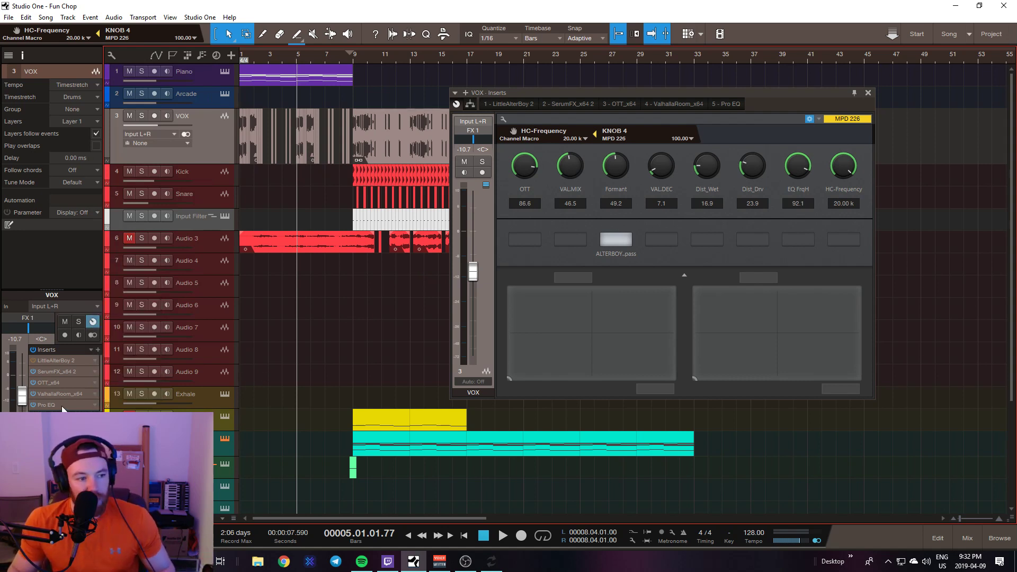
key("ctrl+s")
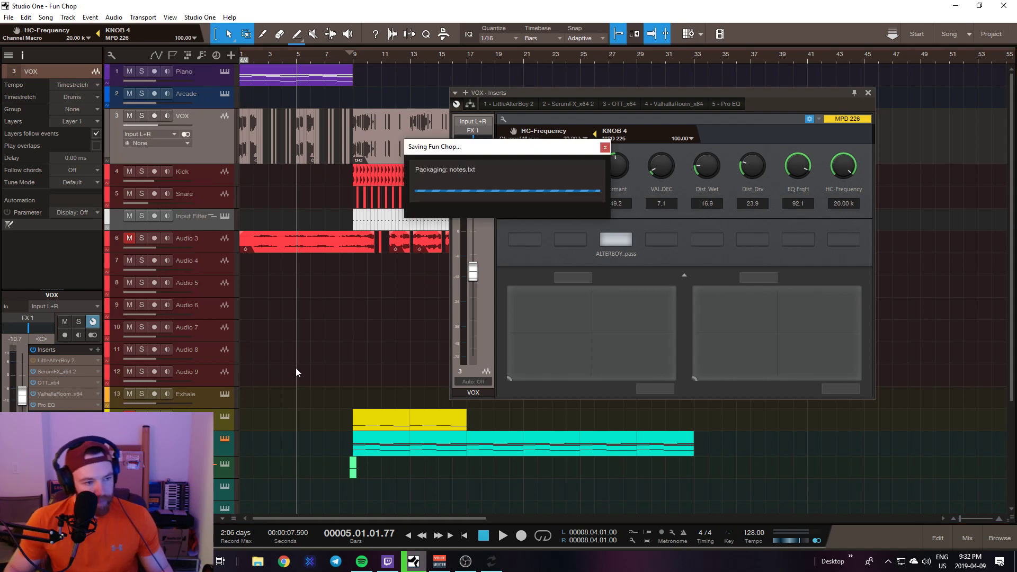
Examine the VOX track's SerumFX effects and its full set of macro knobs, closing each window after viewing.
double_click(58, 370)
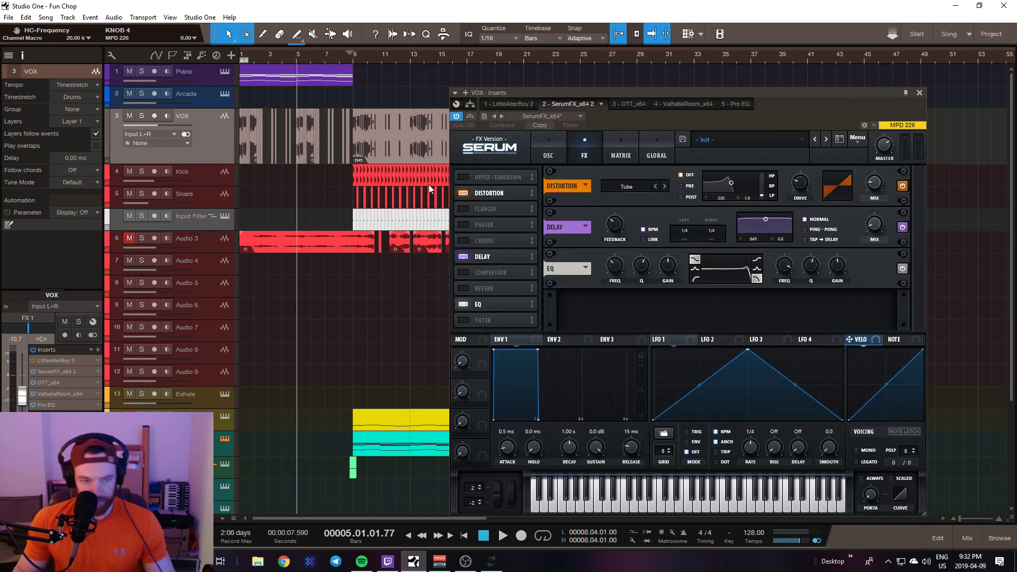
left_click_drag(745, 95, 658, 69)
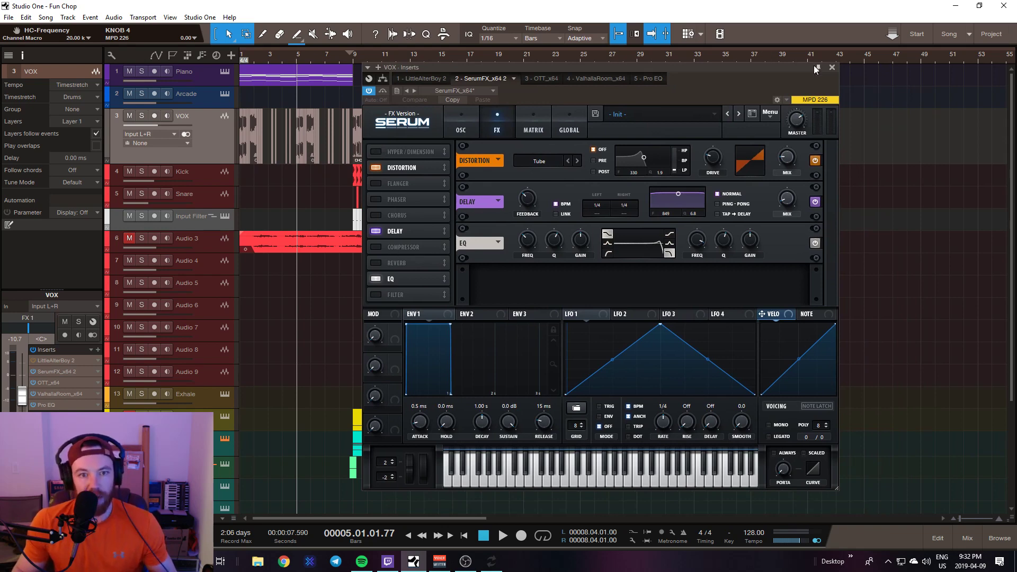
left_click(832, 67)
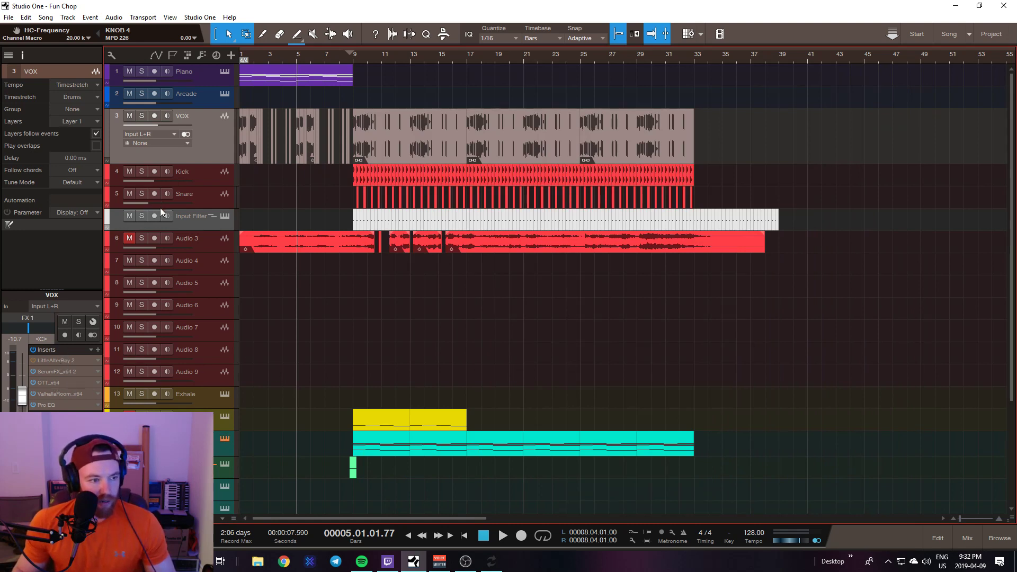
left_click(93, 322)
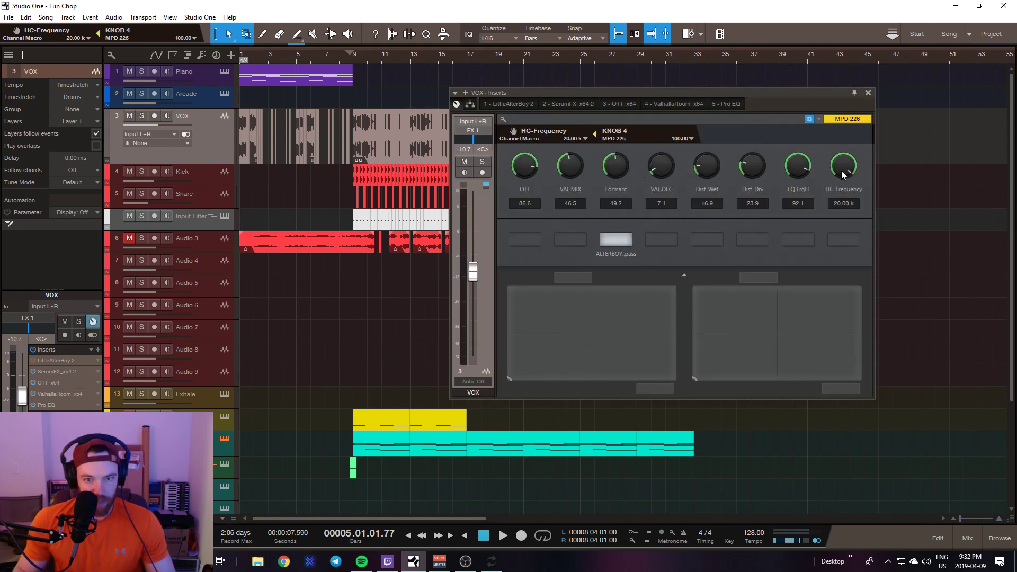
mouse_move(532, 175)
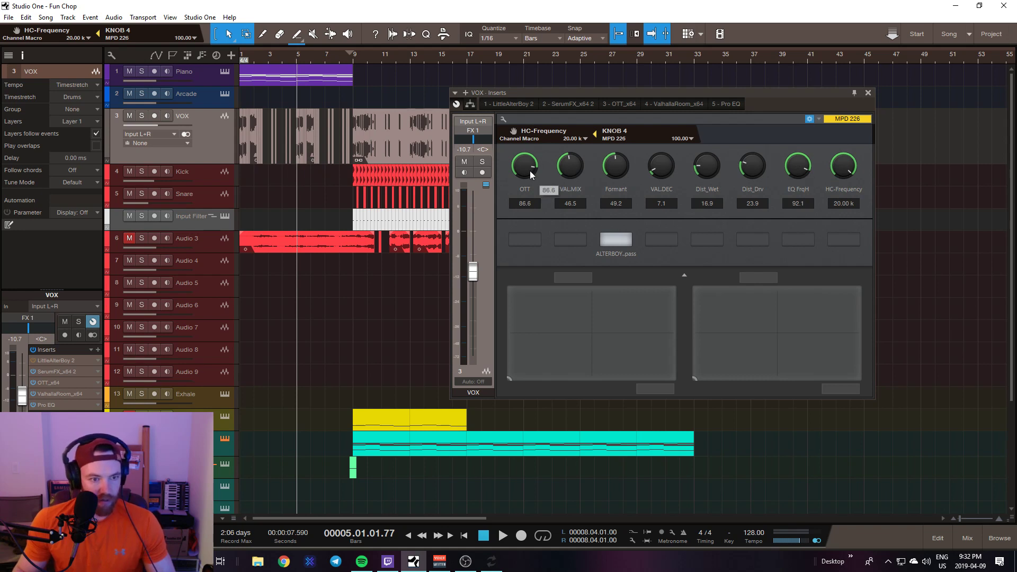
left_click(867, 92)
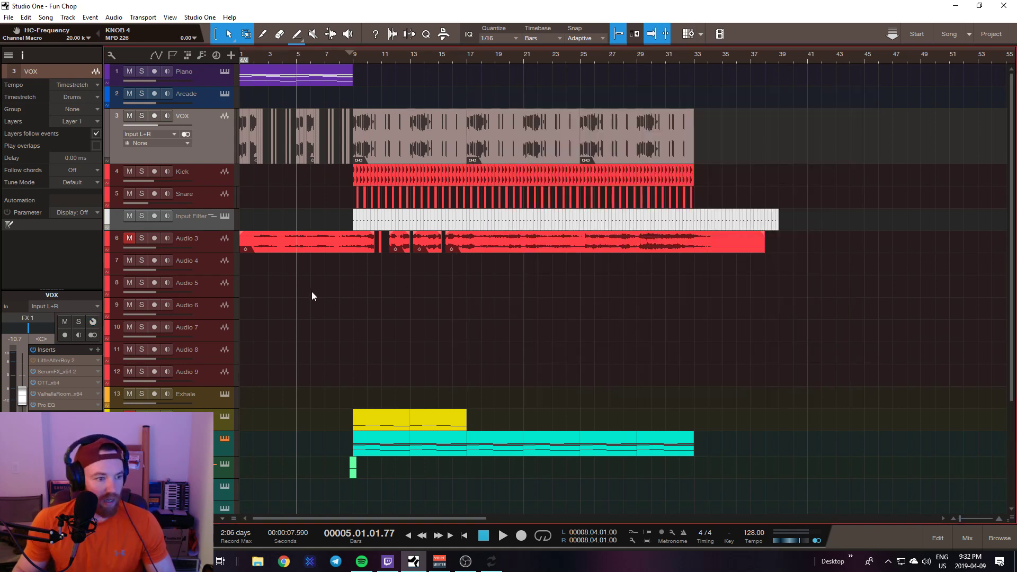
Select the empty Audio 5 track and open its channel macro controls.
left_click(222, 265)
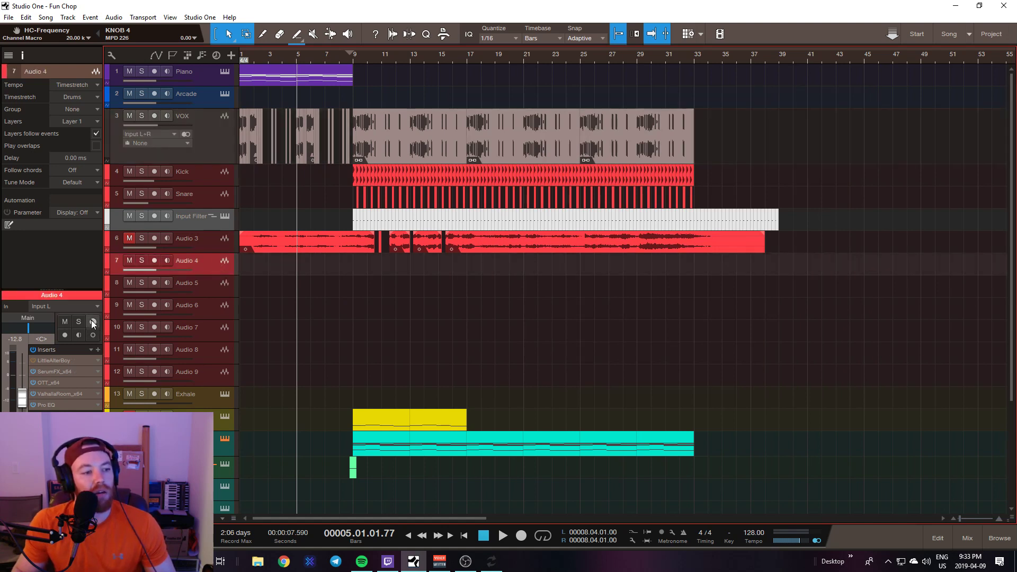
left_click(209, 287)
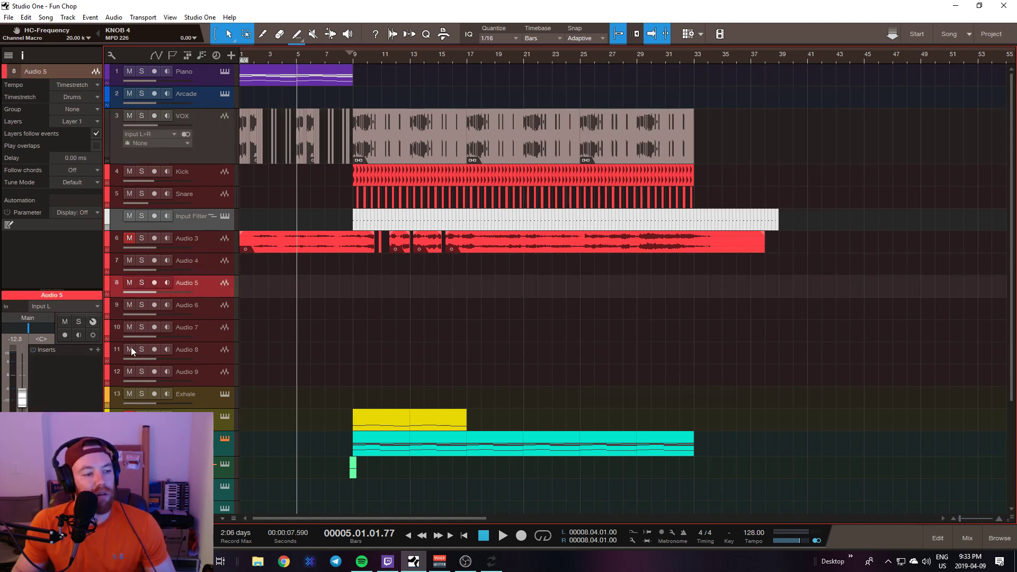
left_click(93, 321)
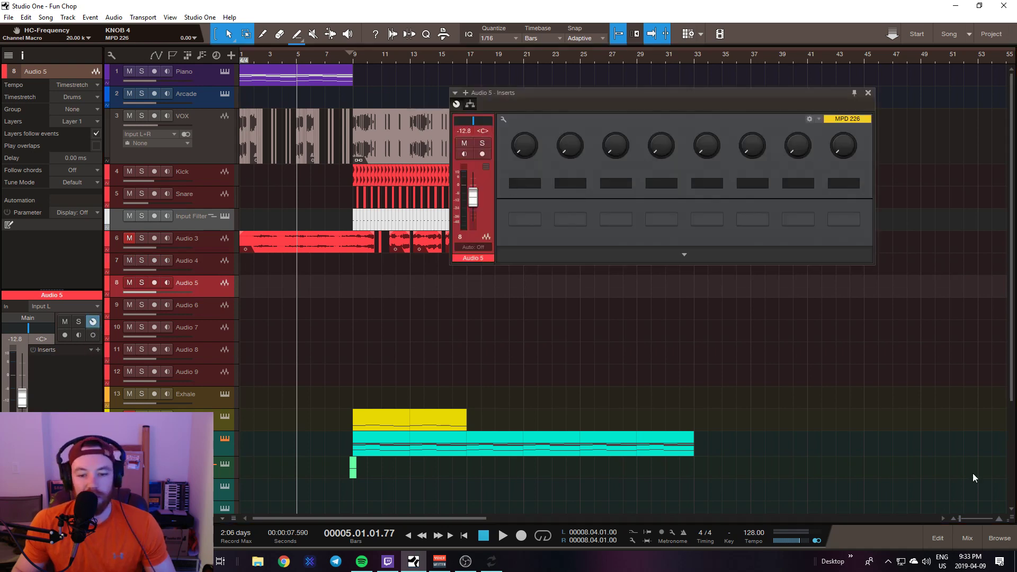
Find SerumFX_x64 among the Xfer Records effects in the browser and insert it on the Audio 5 track.
left_click(999, 535)
scroll(922, 315, "down", 6)
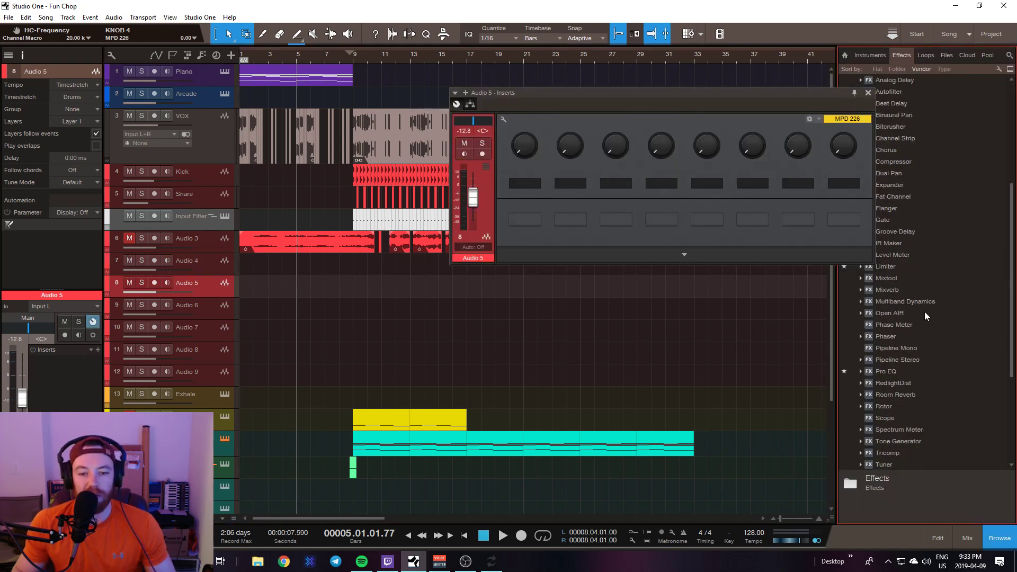
scroll(913, 314, "up", 3)
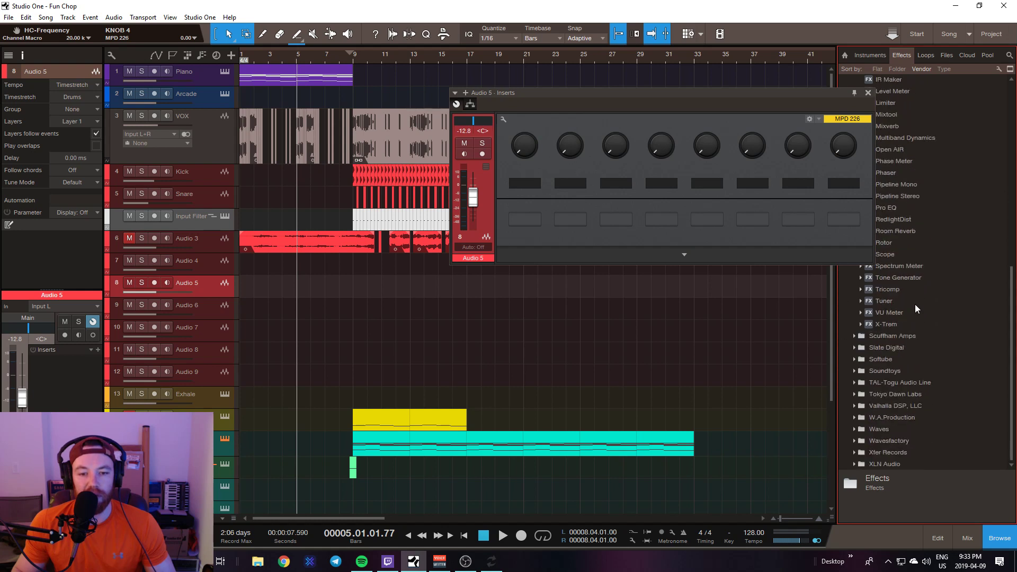
left_click_drag(829, 93, 680, 88)
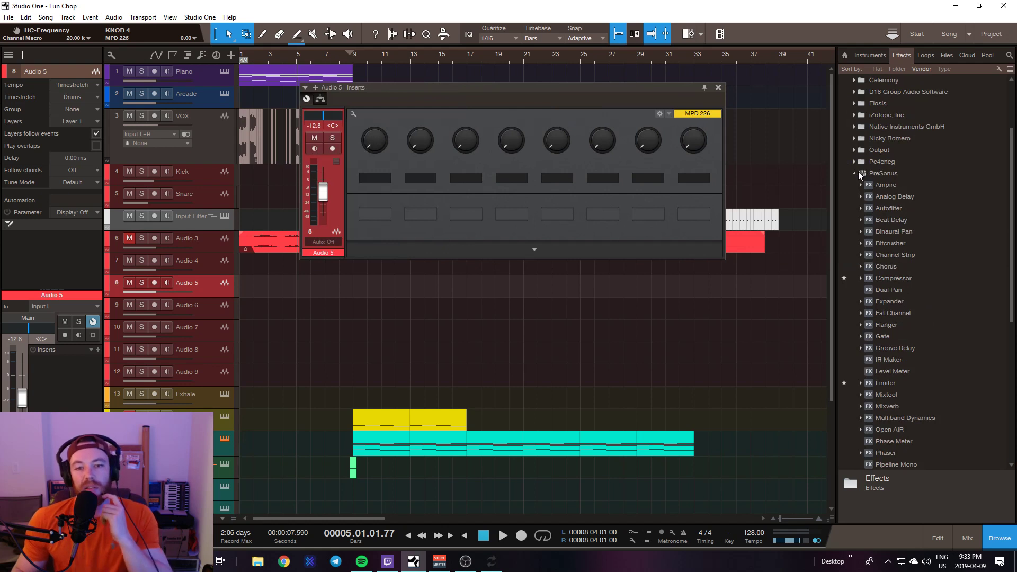
left_click(876, 173)
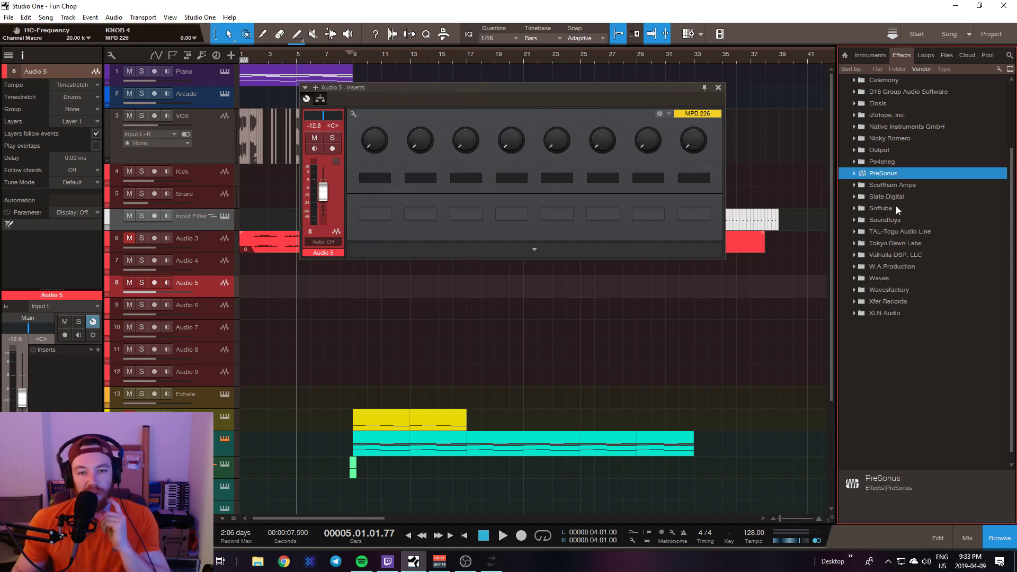
left_click(892, 302)
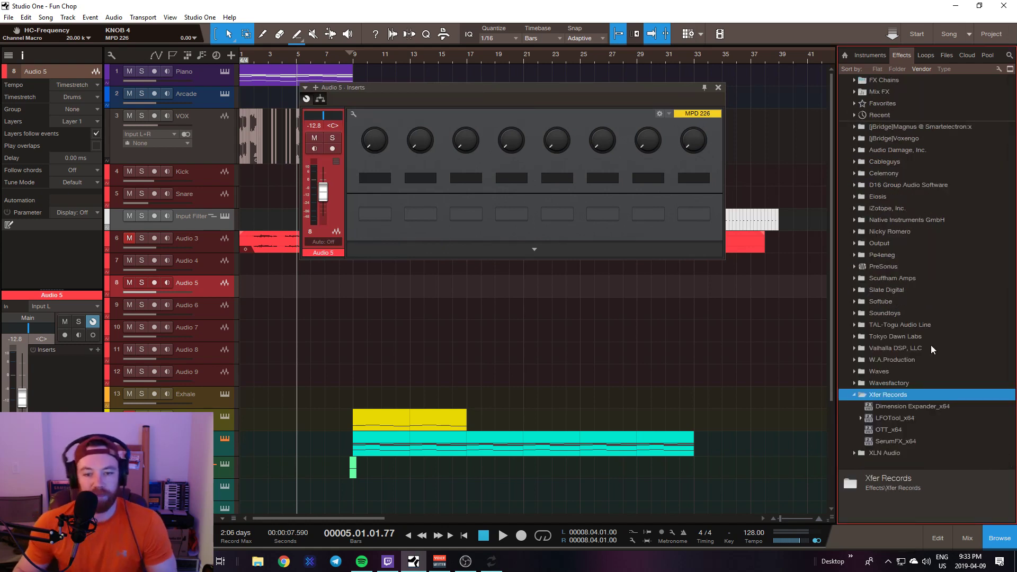
left_click_drag(911, 441, 74, 378)
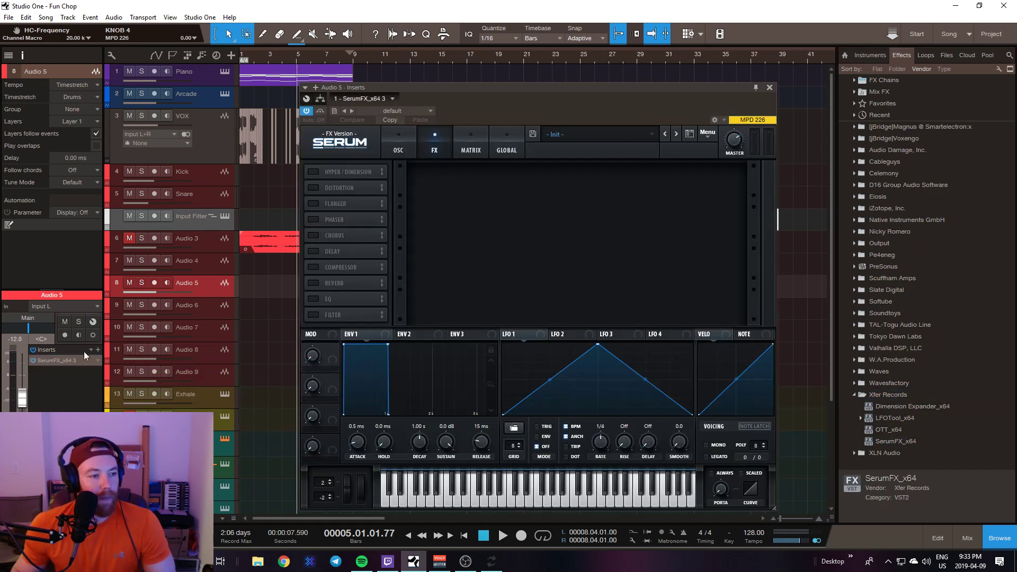
Return to Audio 5's macro controls and open their mapping editor.
left_click_drag(551, 98, 636, 113)
left_click(93, 322)
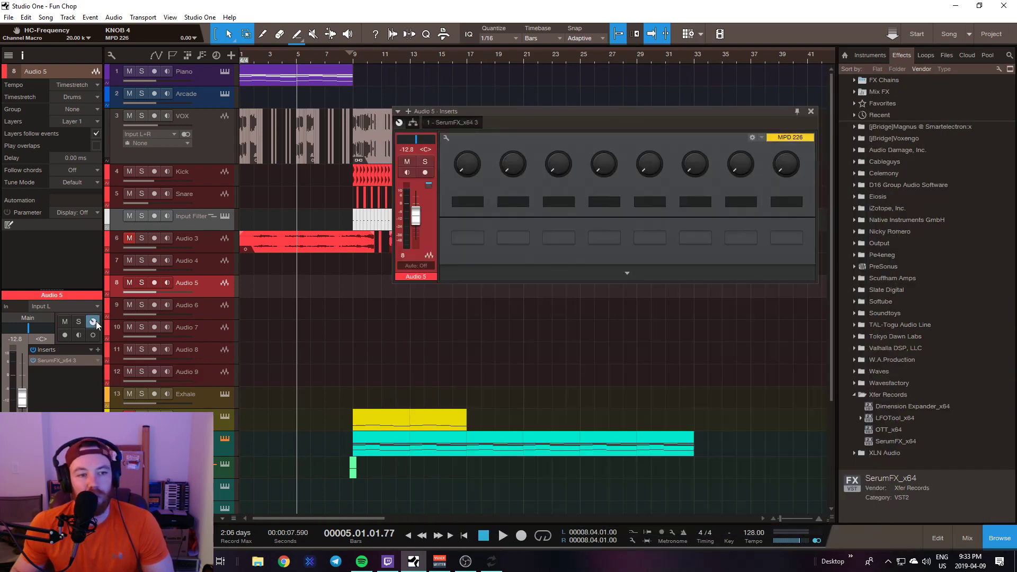
left_click(447, 139)
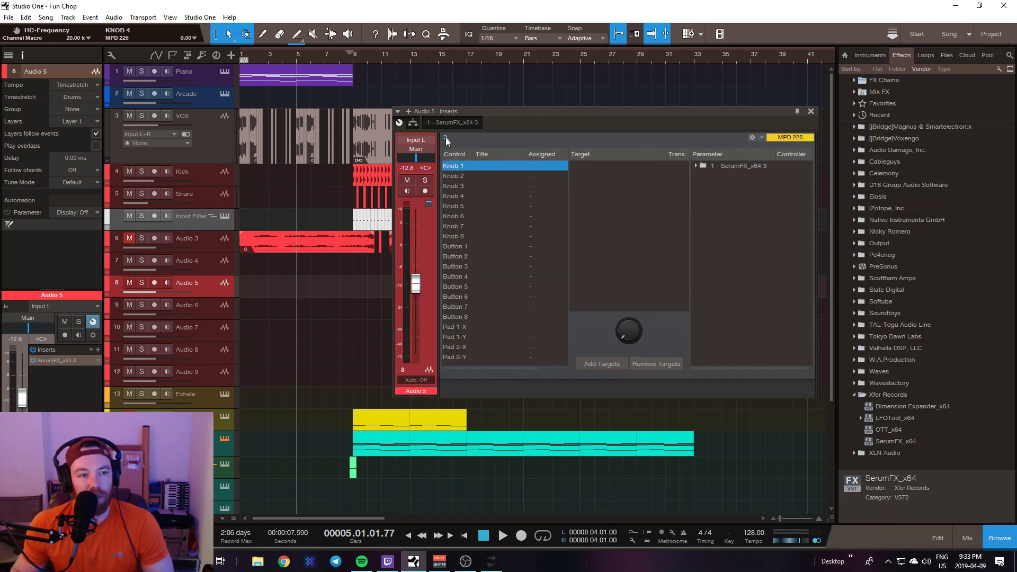
Examine the full list of SerumFX_x64 parameters available for mapping, including its MIDI channels, effects and macro entries.
left_click(695, 165)
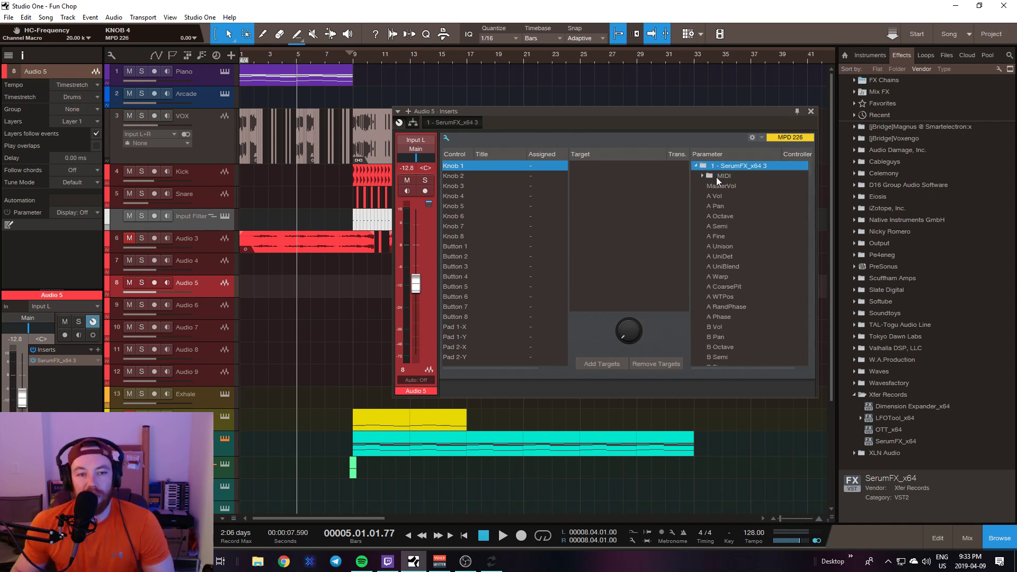
left_click(704, 177)
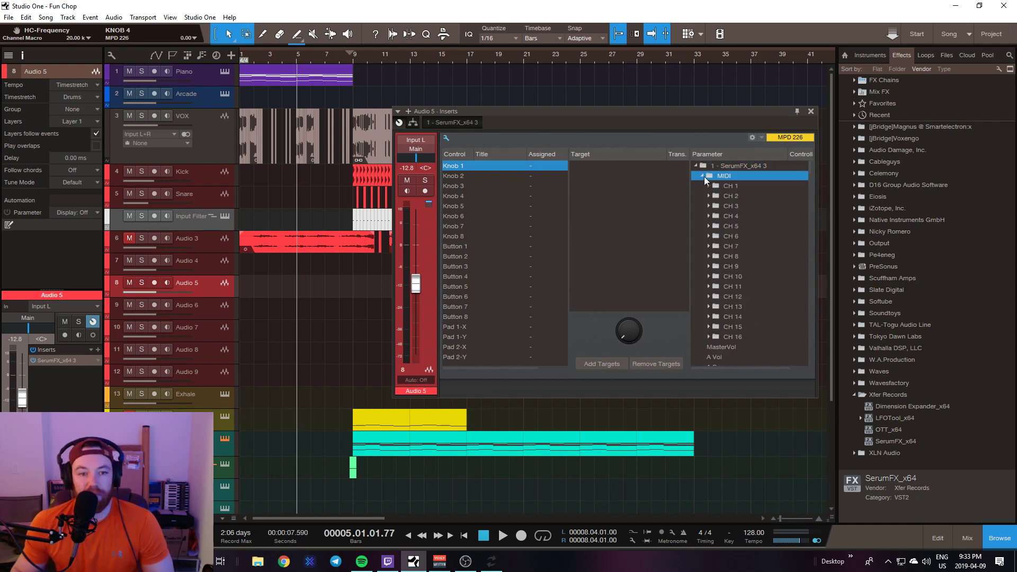
left_click(703, 176)
left_click(704, 176)
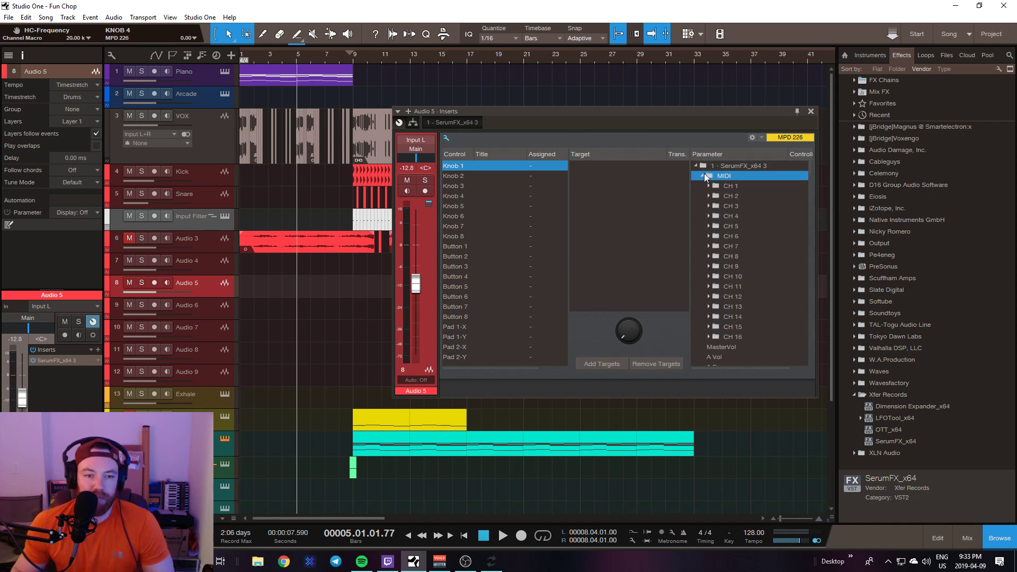
left_click(704, 177)
scroll(724, 188, "down", 8)
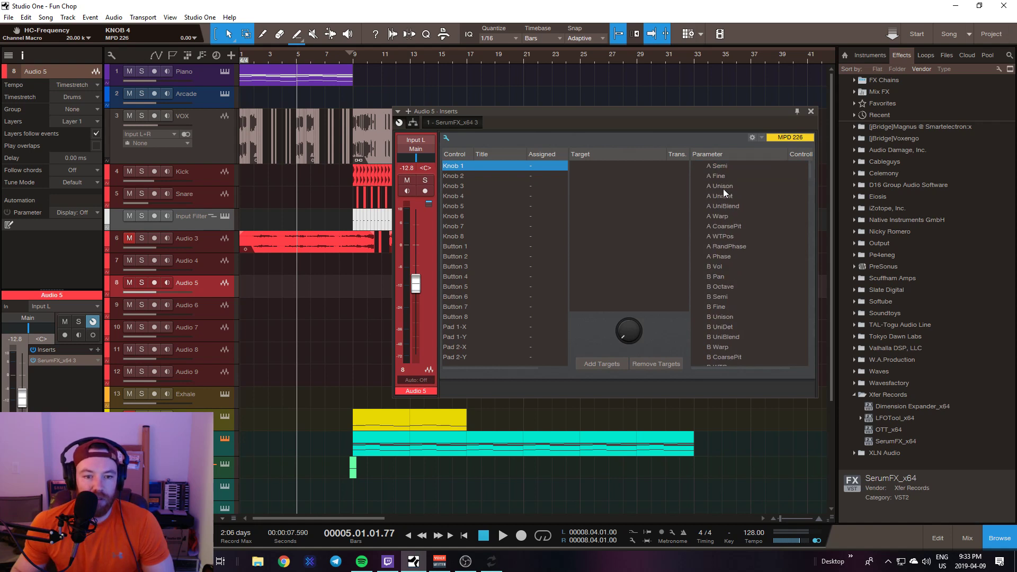
scroll(728, 192, "down", 12)
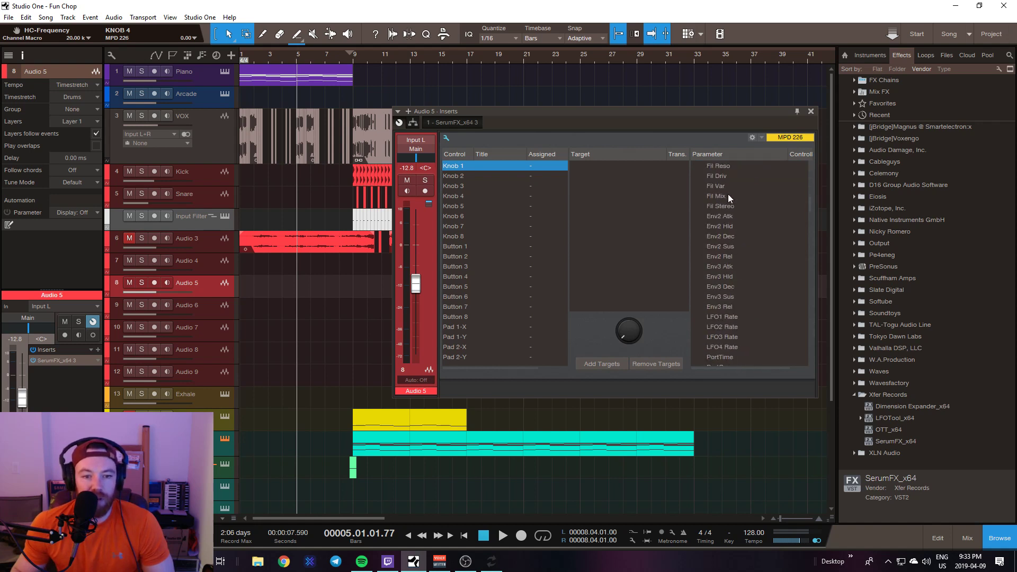
scroll(733, 190, "down", 6)
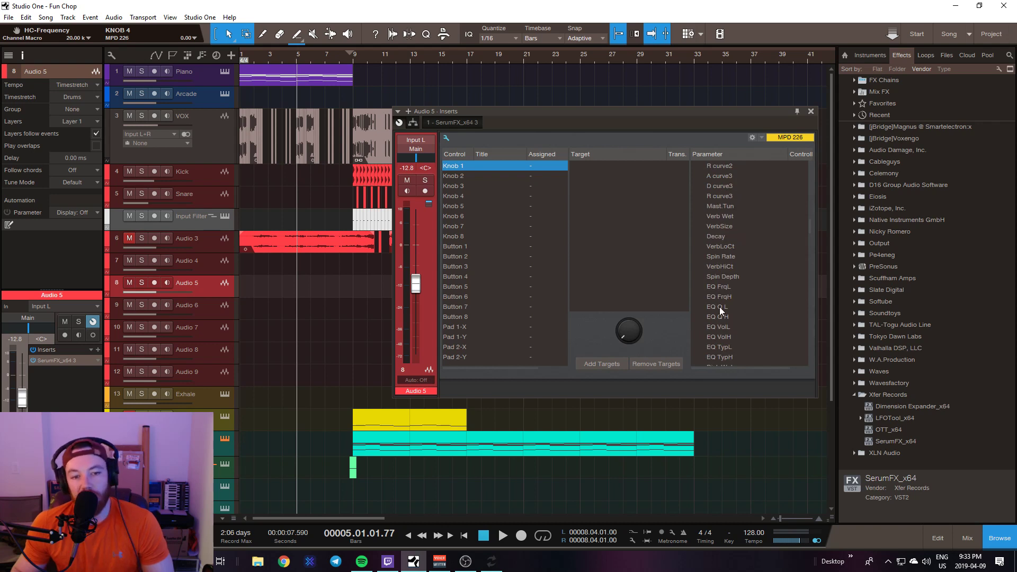
scroll(742, 318, "down", 1)
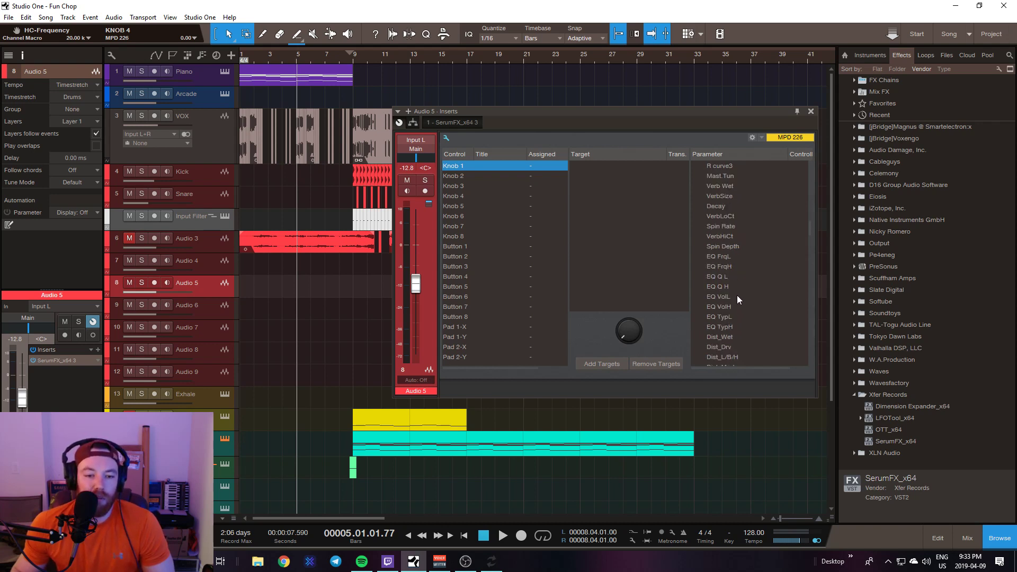
scroll(733, 298, "down", 4)
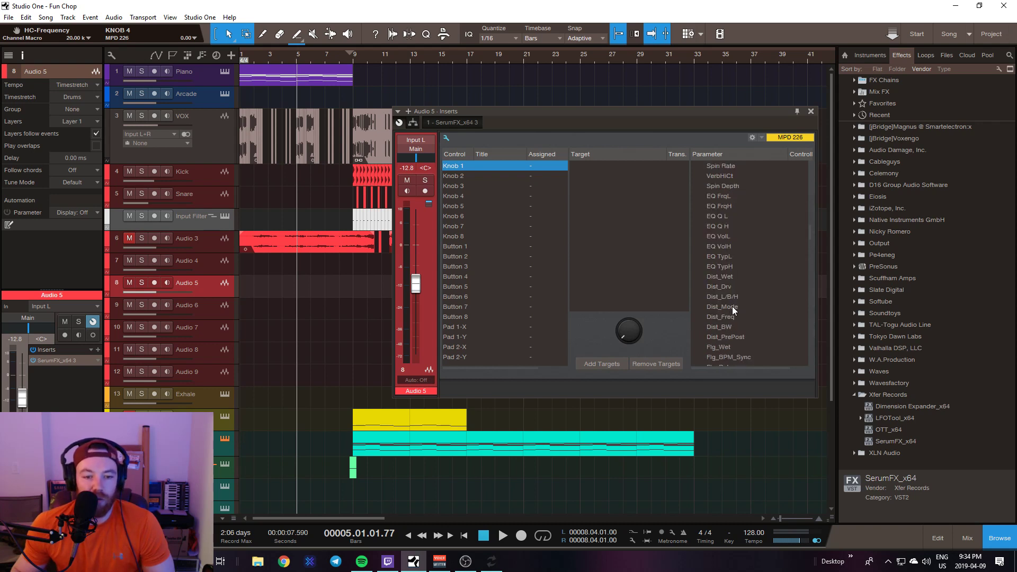
scroll(724, 309, "down", 5)
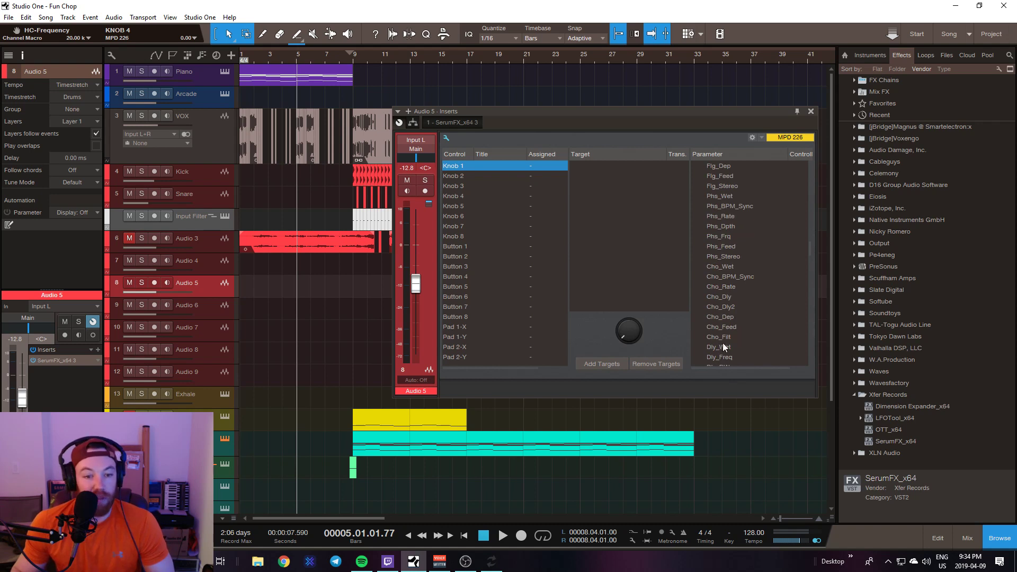
scroll(740, 339, "down", 2)
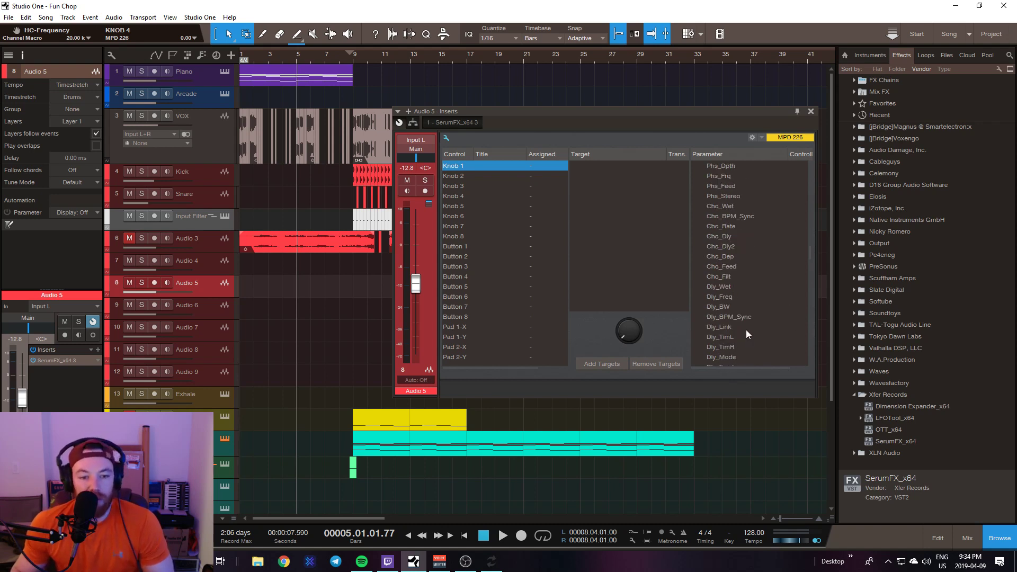
scroll(746, 329, "down", 8)
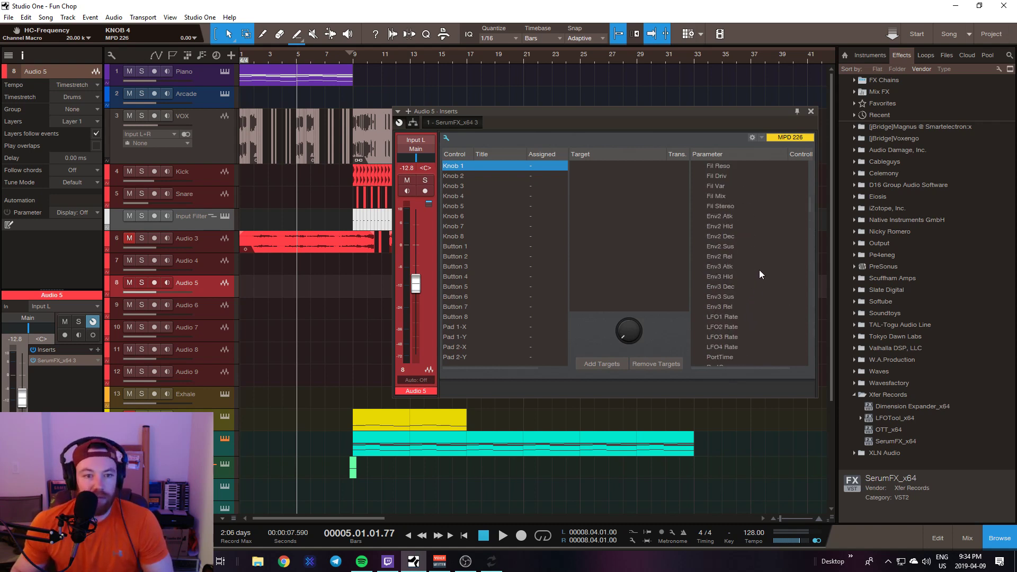
scroll(762, 271, "down", 10)
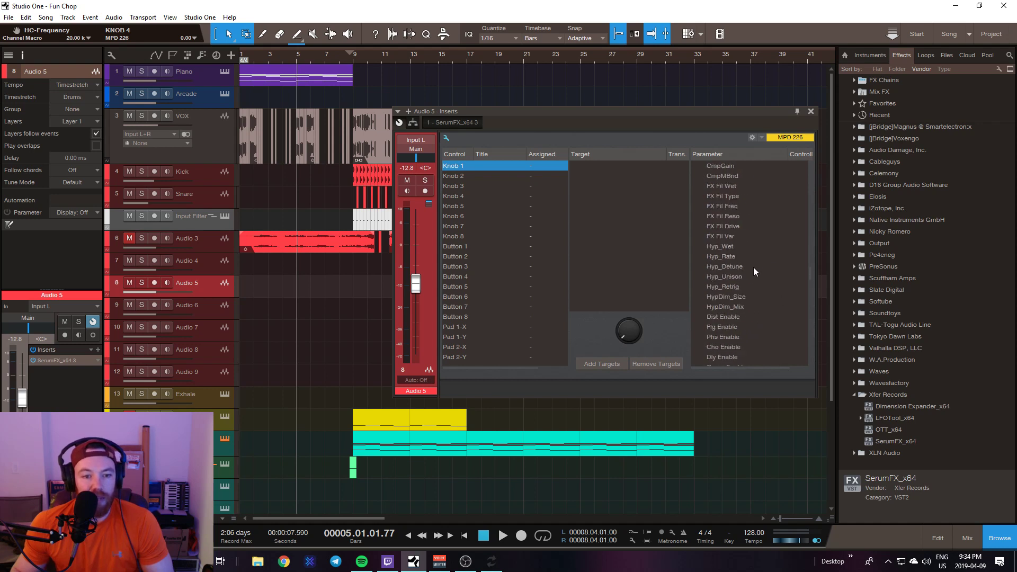
scroll(754, 267, "down", 8)
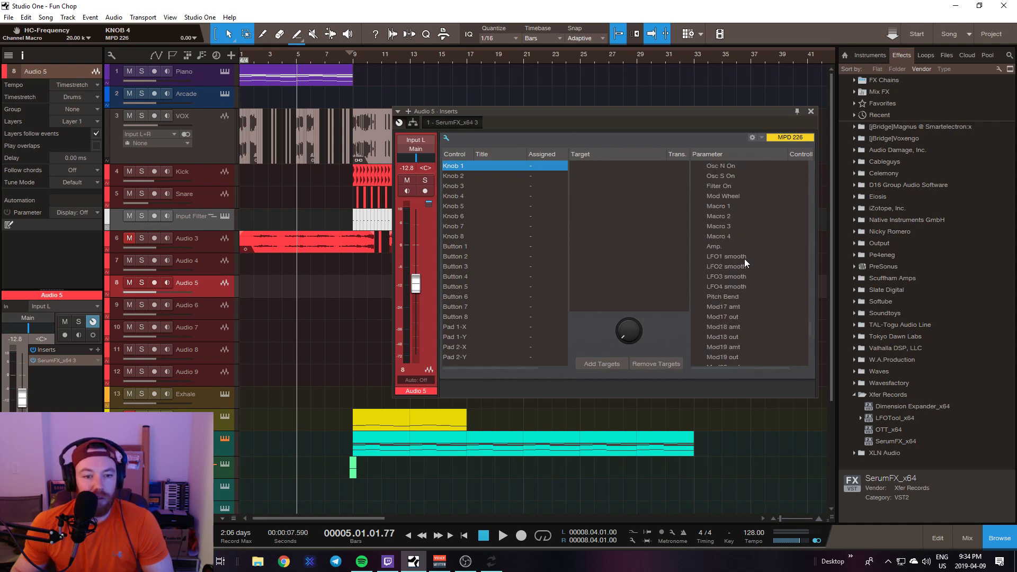
scroll(743, 256, "down", 15)
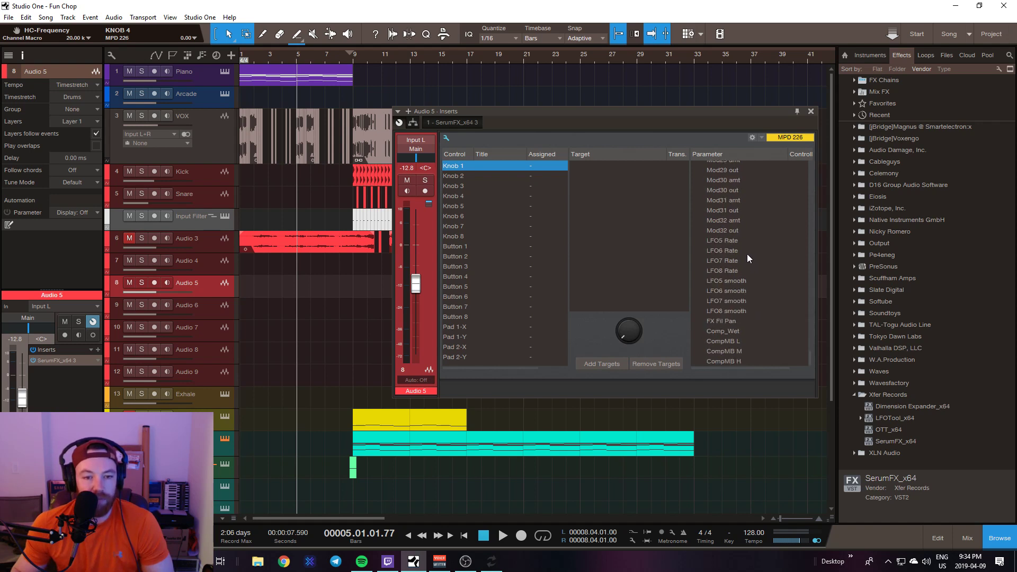
scroll(740, 312, "up", 20)
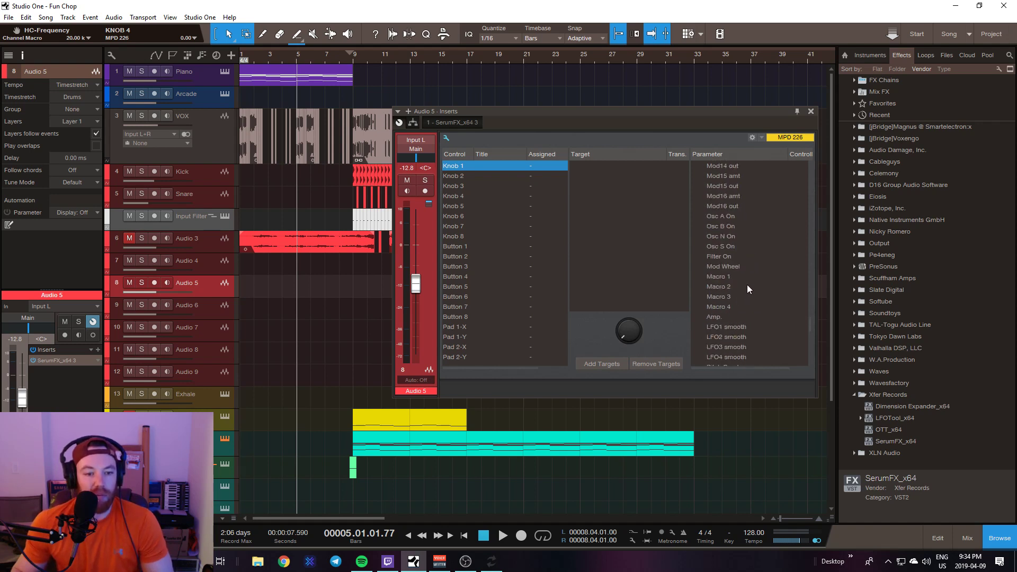
scroll(752, 213, "up", 10)
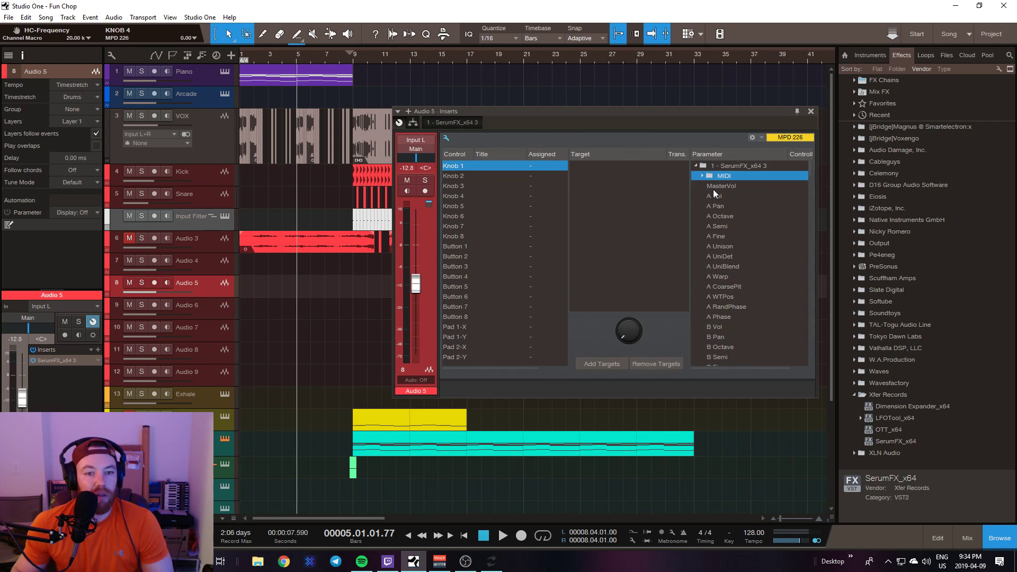
left_click(697, 166)
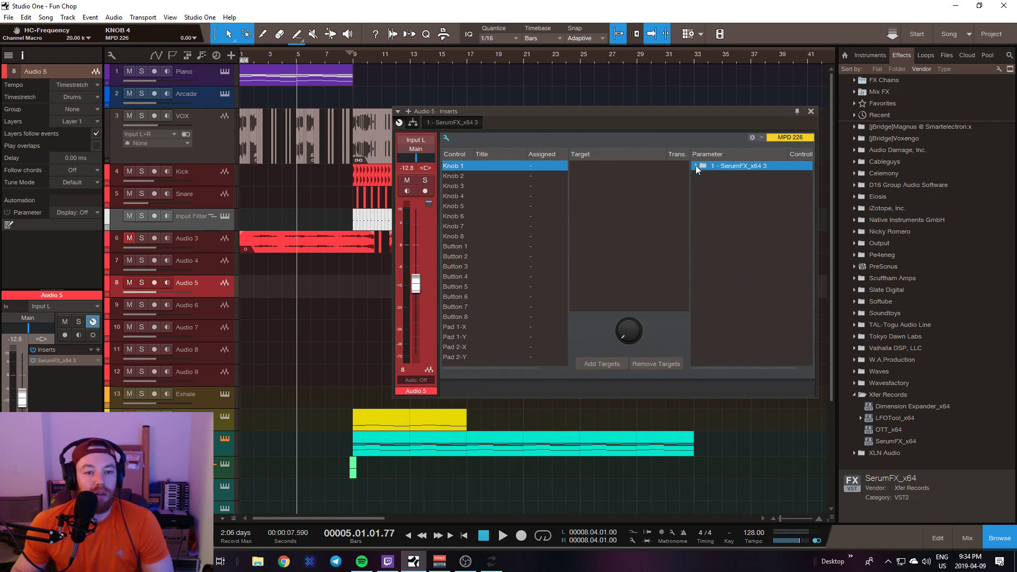
left_click(697, 166)
scroll(742, 241, "down", 12)
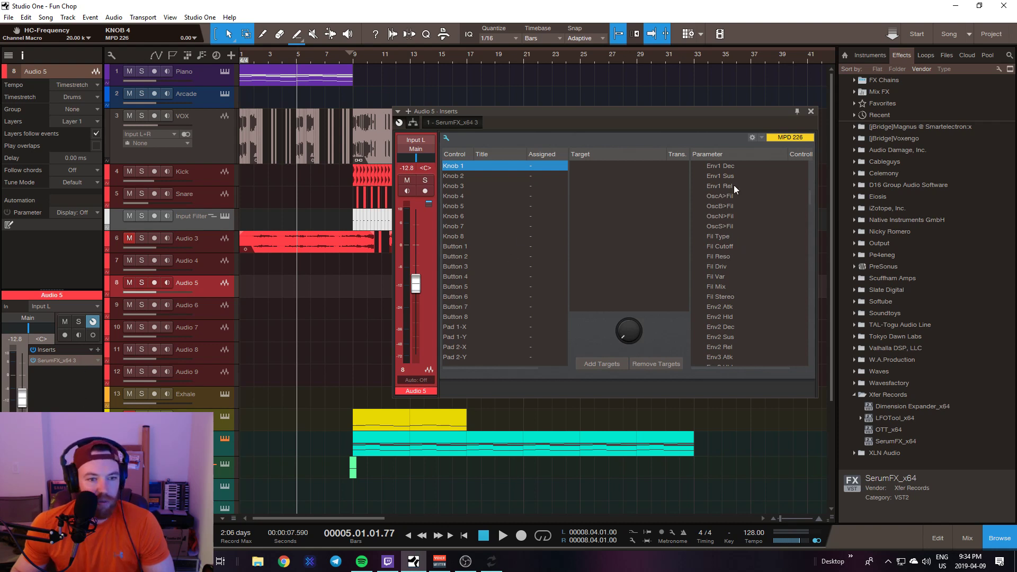
scroll(752, 233, "up", 12)
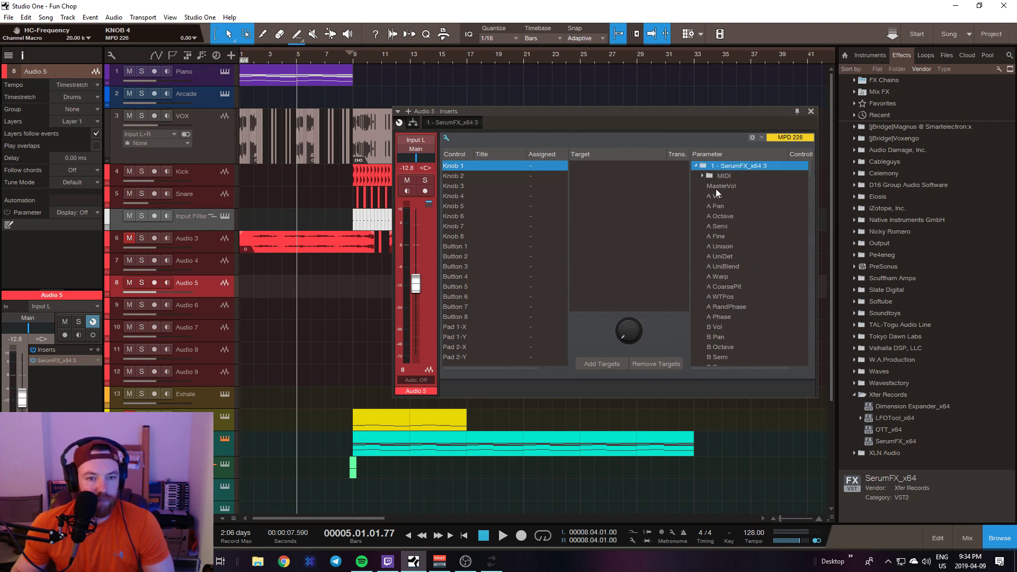
left_click(697, 166)
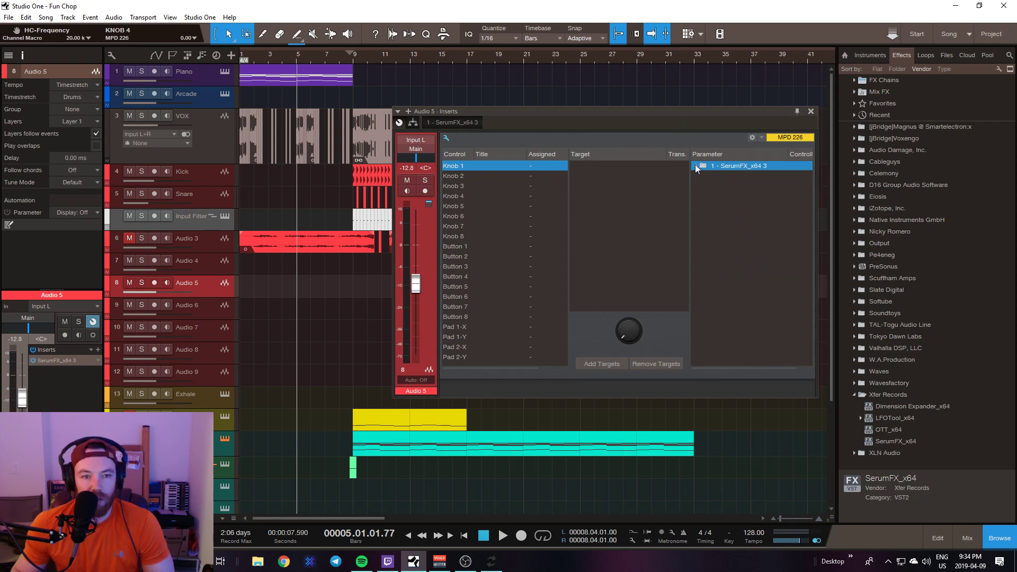
Assign SerumFX_x64's EQ Q H parameter to Knob 1 in Audio 5's macro mapping.
left_click(697, 166)
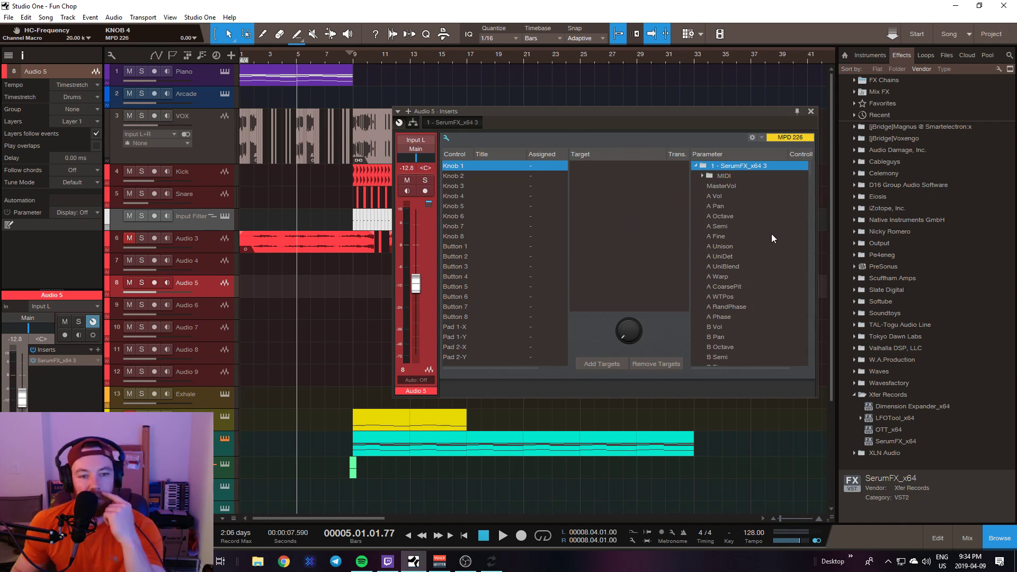
scroll(768, 238, "down", 10)
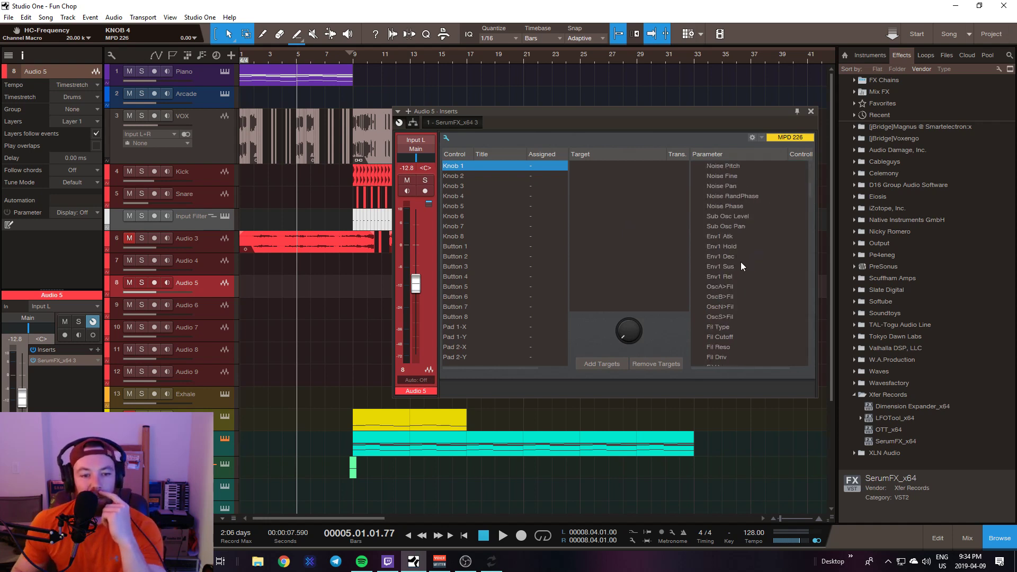
scroll(741, 262, "down", 6)
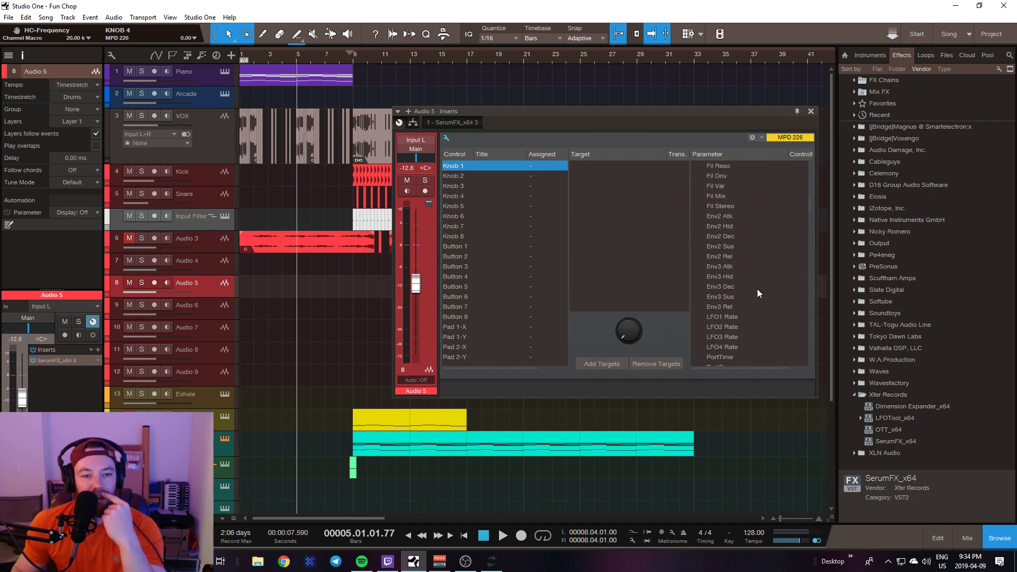
scroll(756, 275, "up", 5)
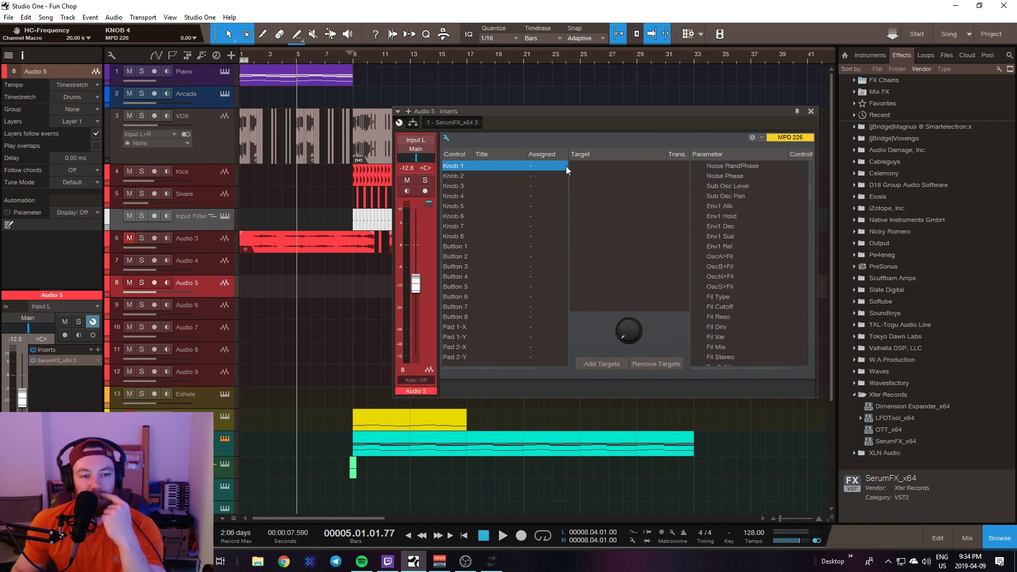
scroll(743, 191, "up", 4)
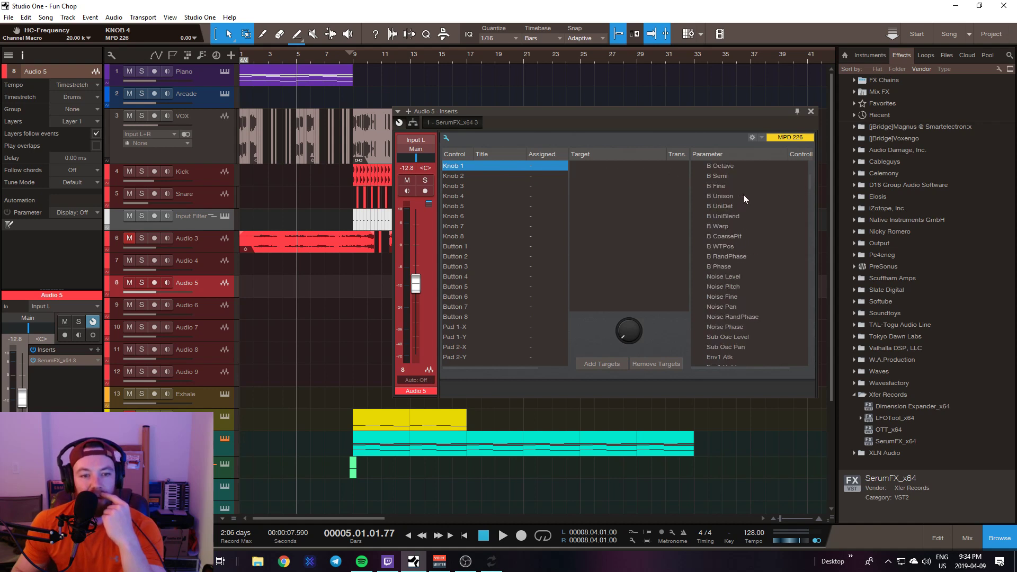
scroll(742, 191, "down", 6)
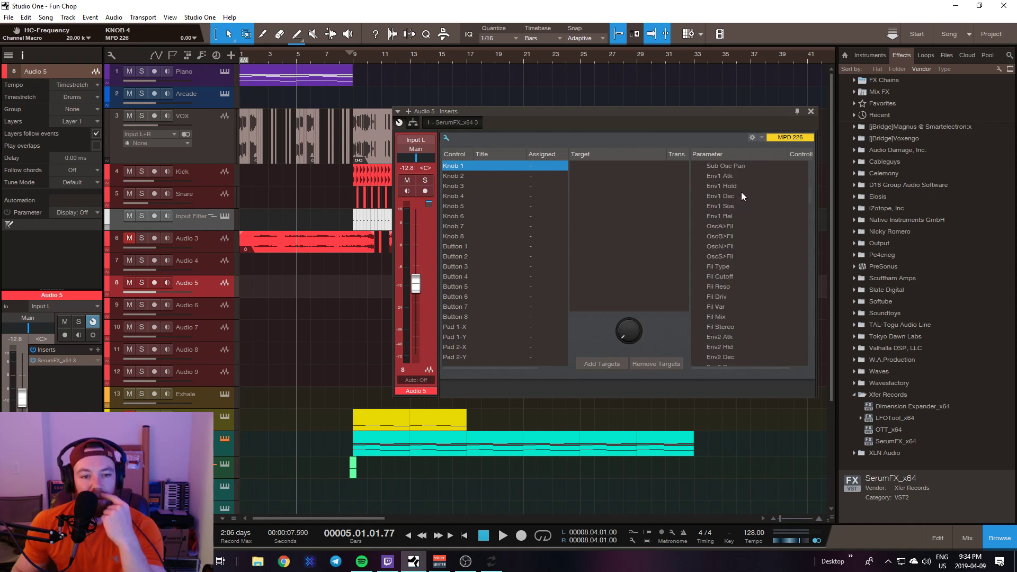
scroll(740, 208, "down", 10)
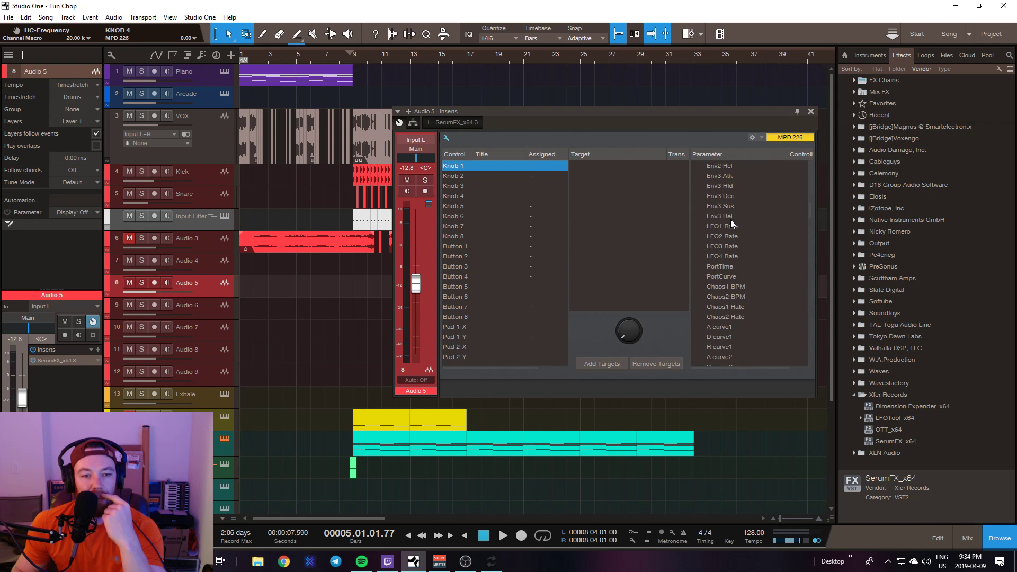
scroll(729, 233, "down", 2)
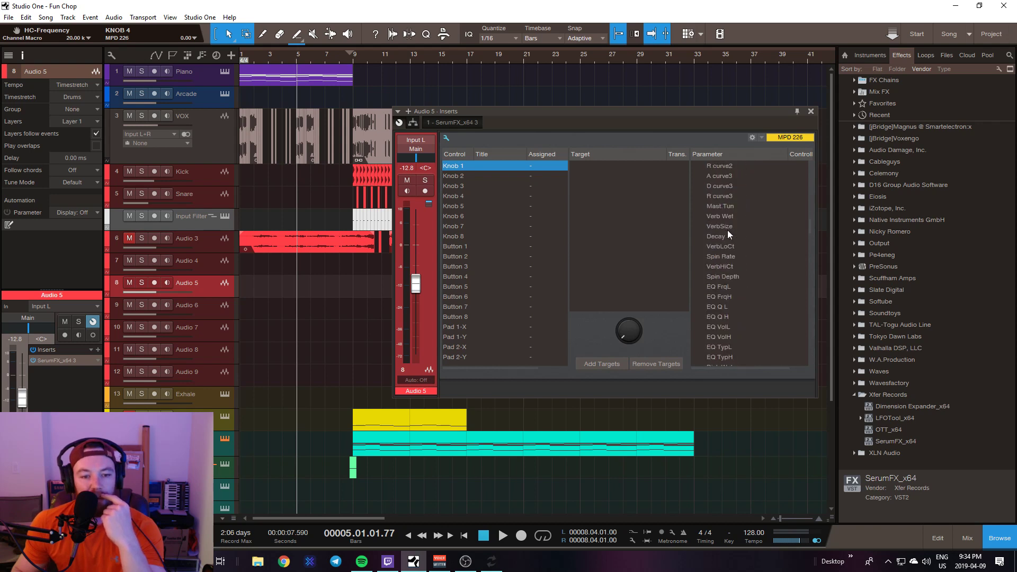
double_click(721, 316)
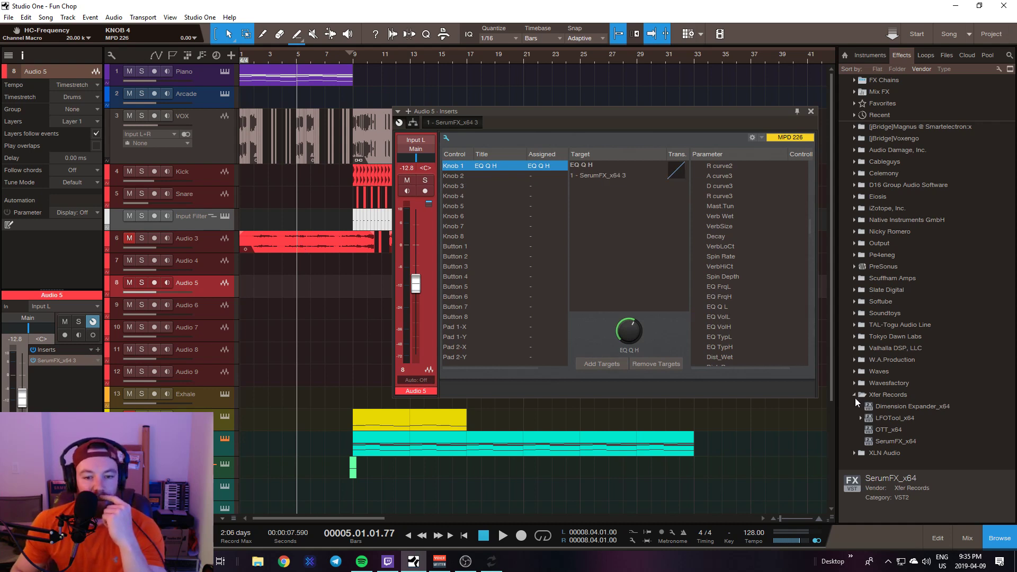
Find PechenegTremolo among the Pe4eneg effects in the browser and insert it after SerumFX on the Audio 5 track.
left_click(883, 325)
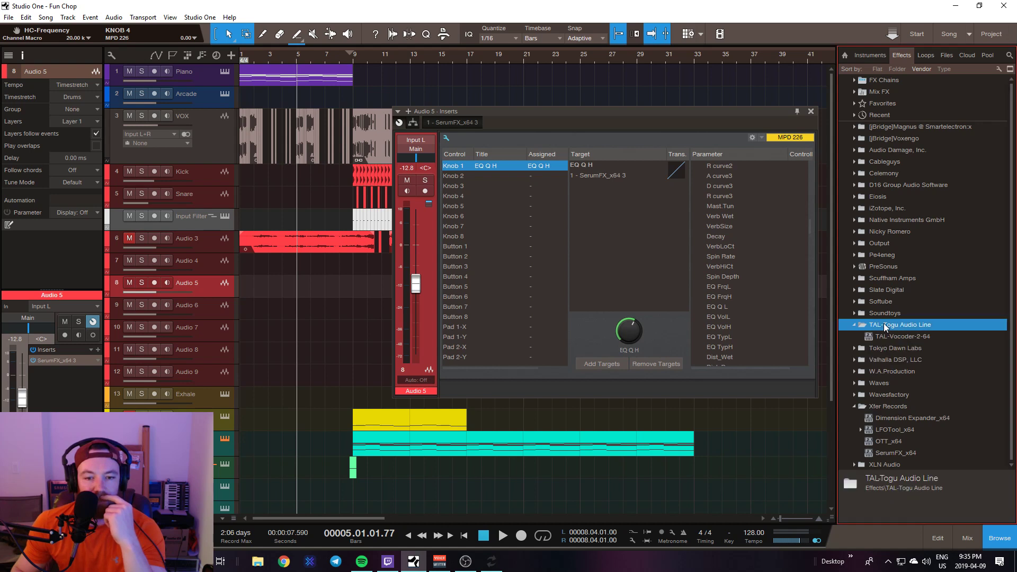
left_click(883, 326)
left_click(878, 335)
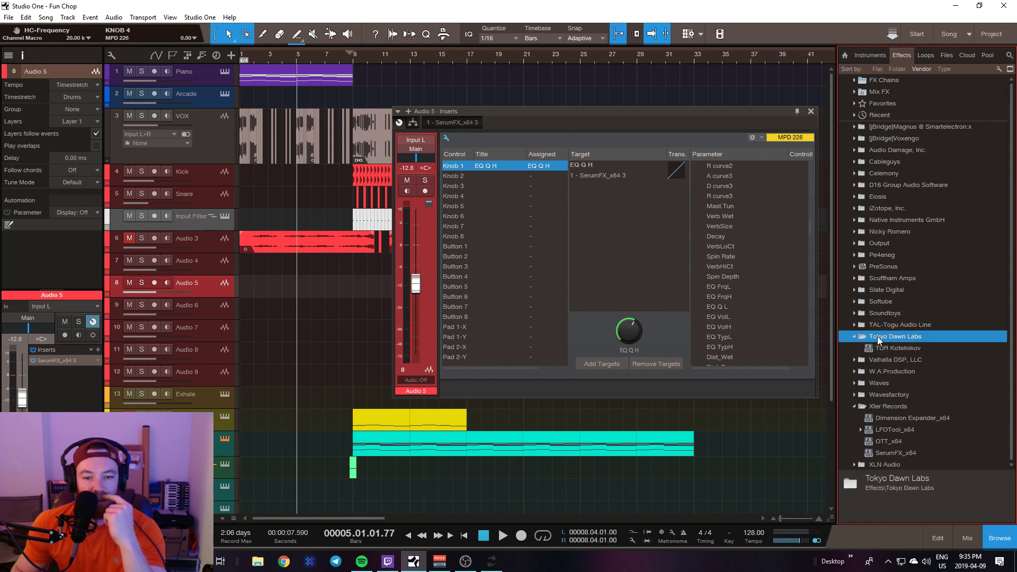
left_click(877, 335)
left_click(881, 360)
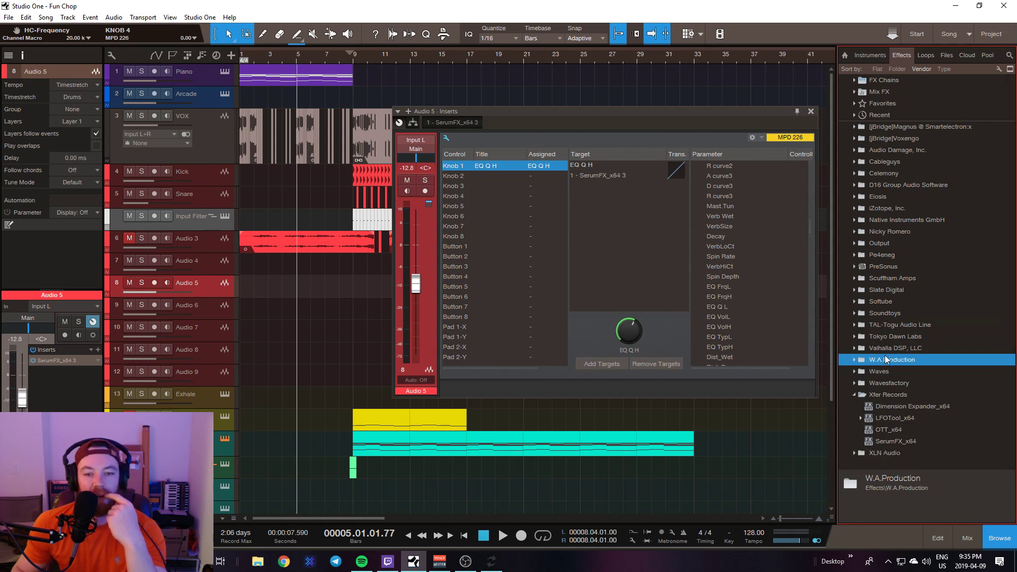
left_click(884, 257)
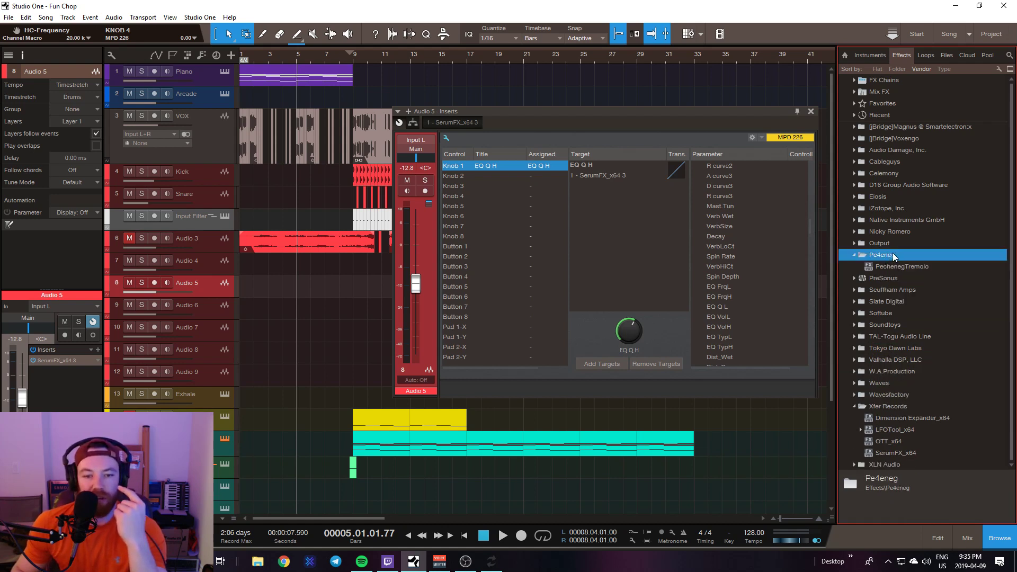
left_click_drag(913, 266, 80, 380)
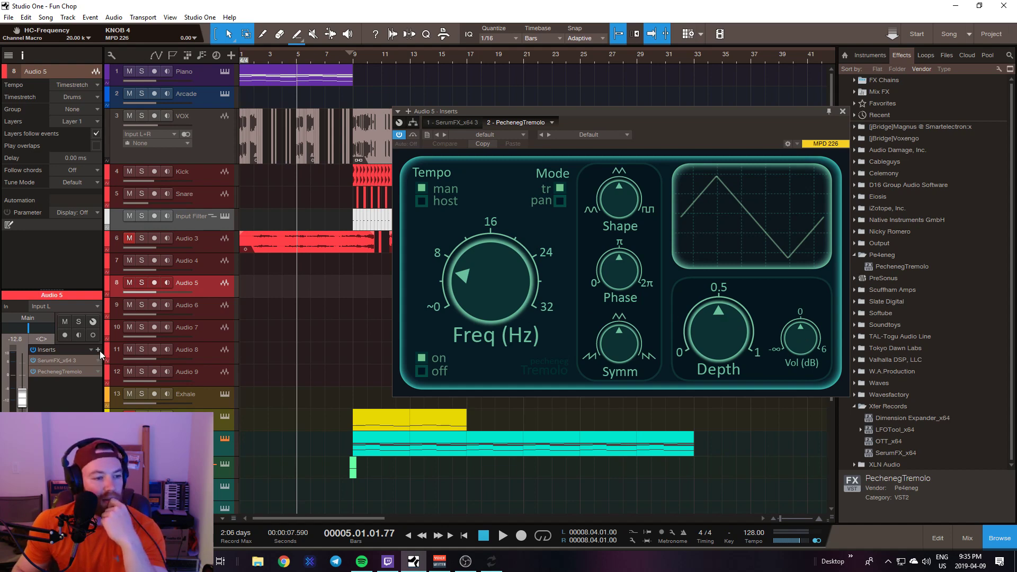
Assign PechenegTremolo's Depth parameter to Knob 2 in Audio 5's macro mapping.
left_click(93, 321)
left_click(490, 176)
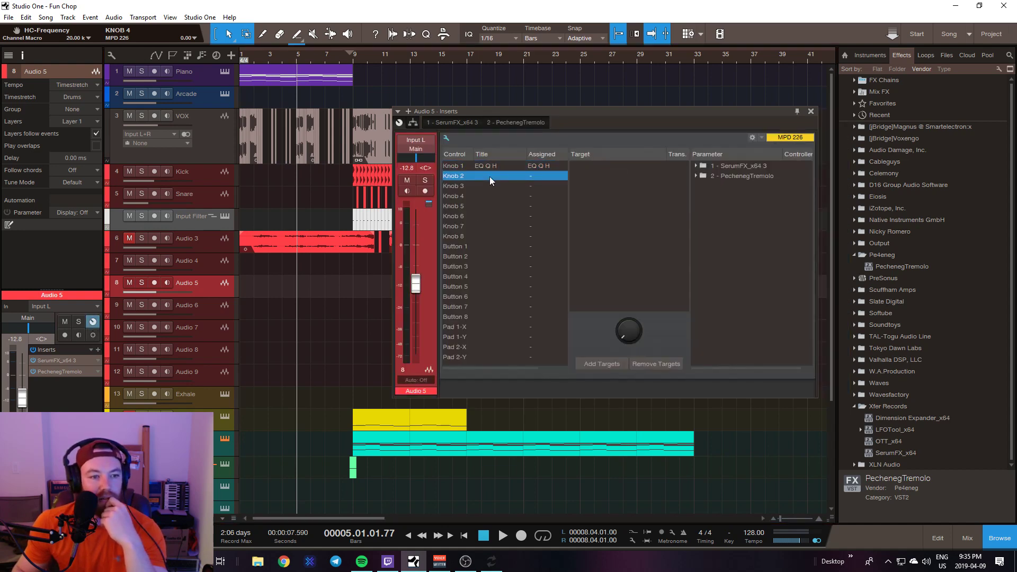
double_click(713, 175)
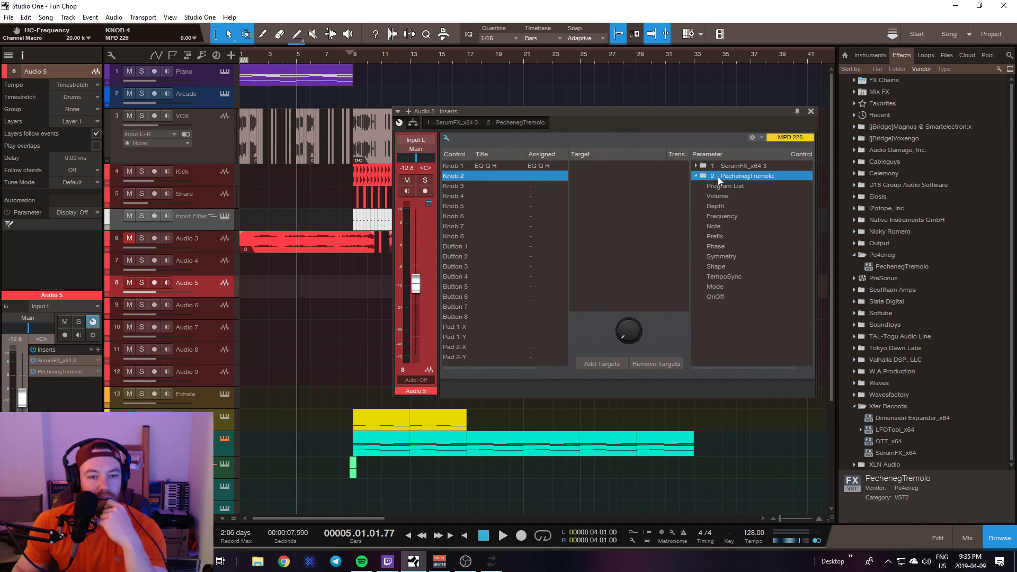
left_click(719, 206)
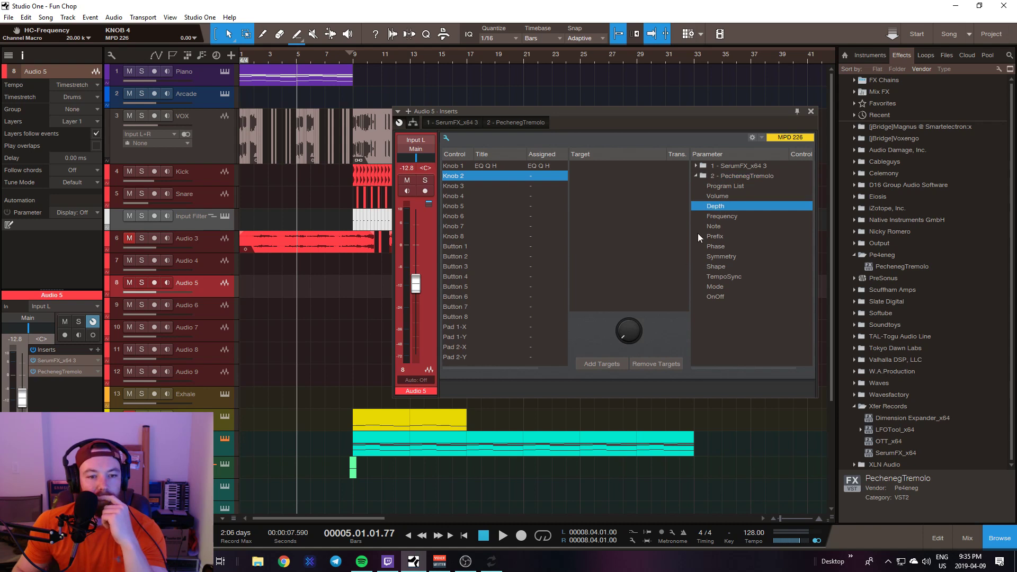
double_click(714, 207)
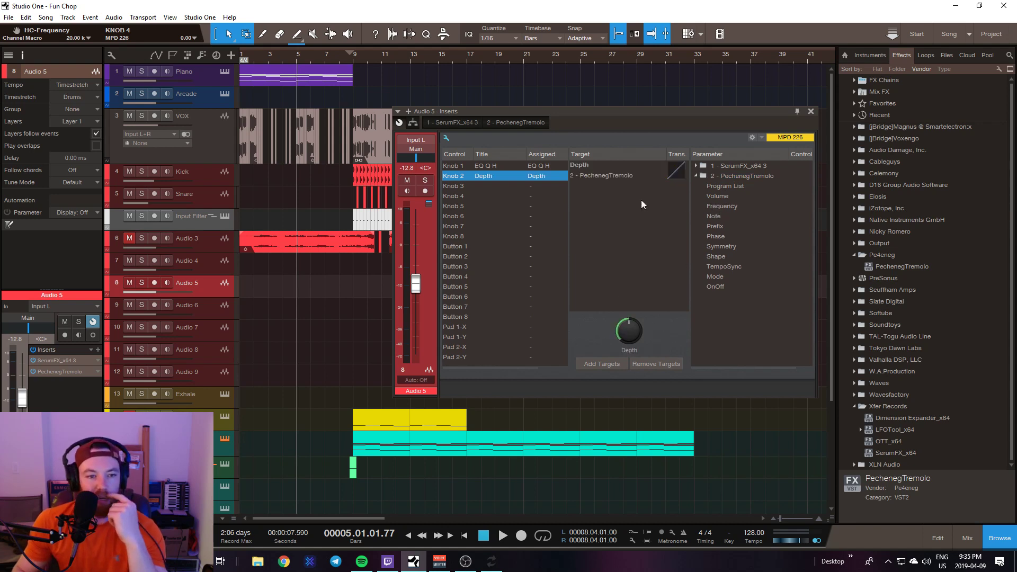
Close the mapping editor and show the hardware control link display in Audio 5's macro controls window.
left_click(448, 136)
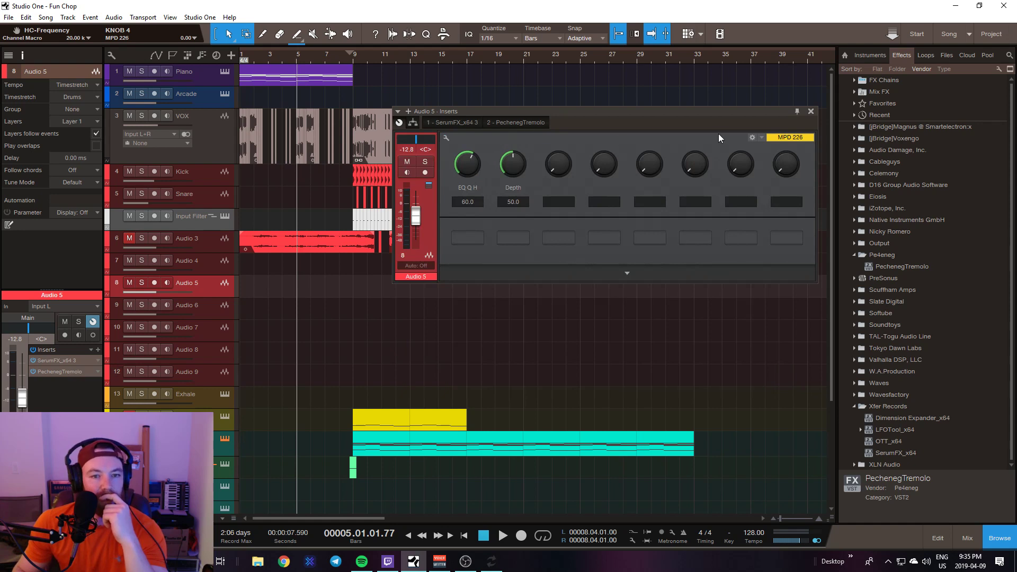
left_click(754, 137)
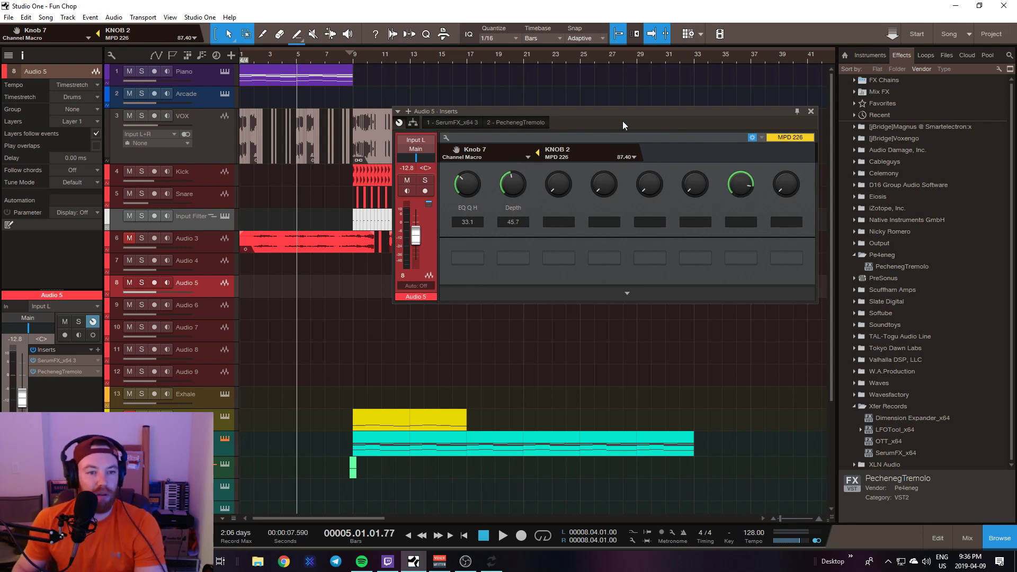
left_click_drag(613, 115, 600, 107)
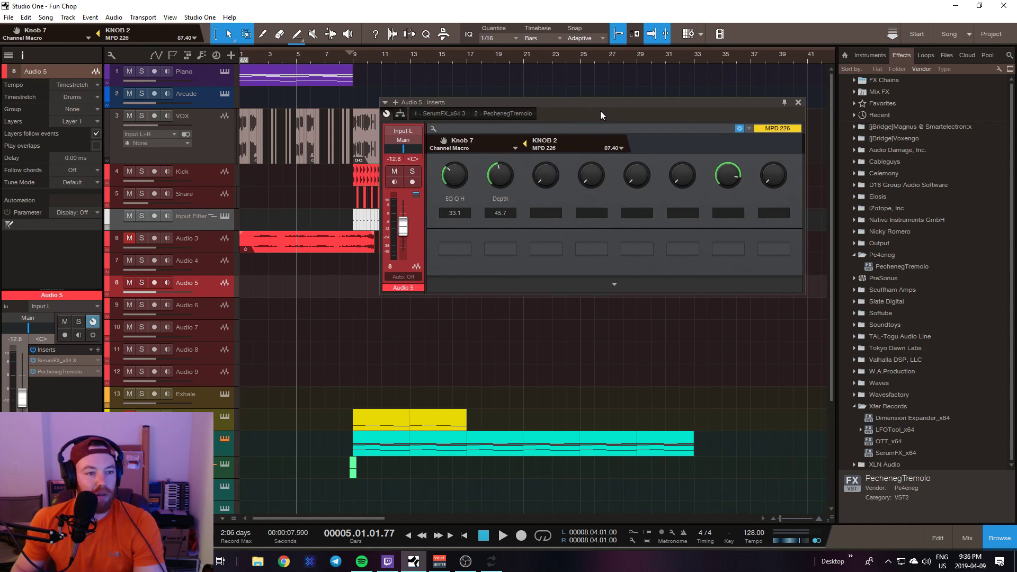
Store Audio 5's inserts as an FX chain preset named "Chill Flow" and close the inserts window.
left_click(91, 350)
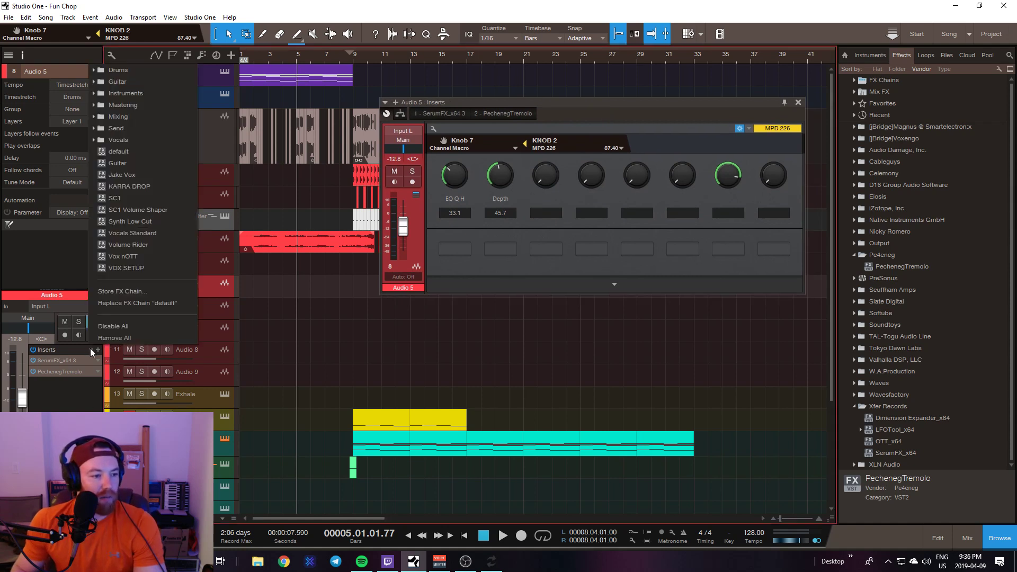
left_click(122, 291)
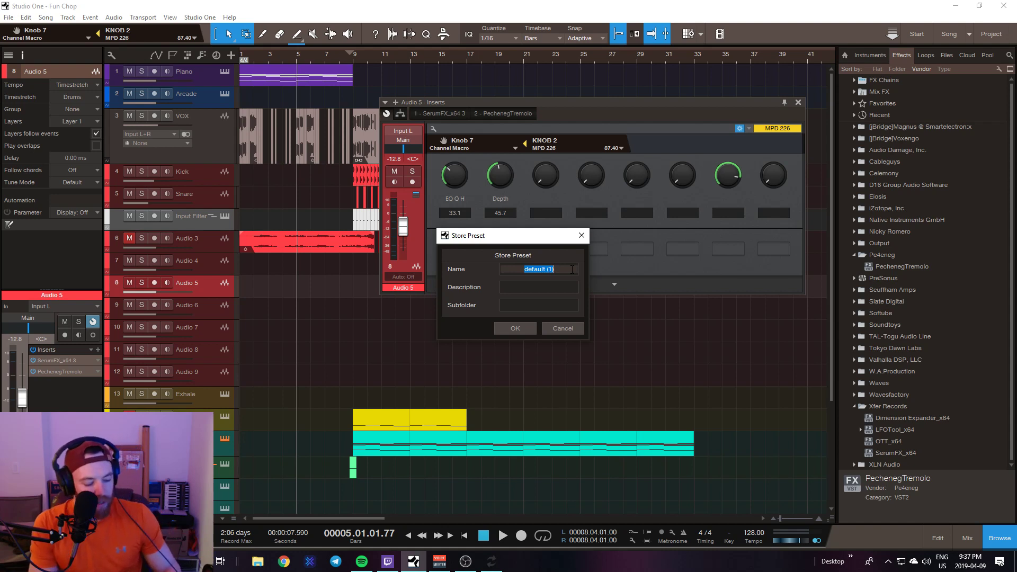
type("Chill")
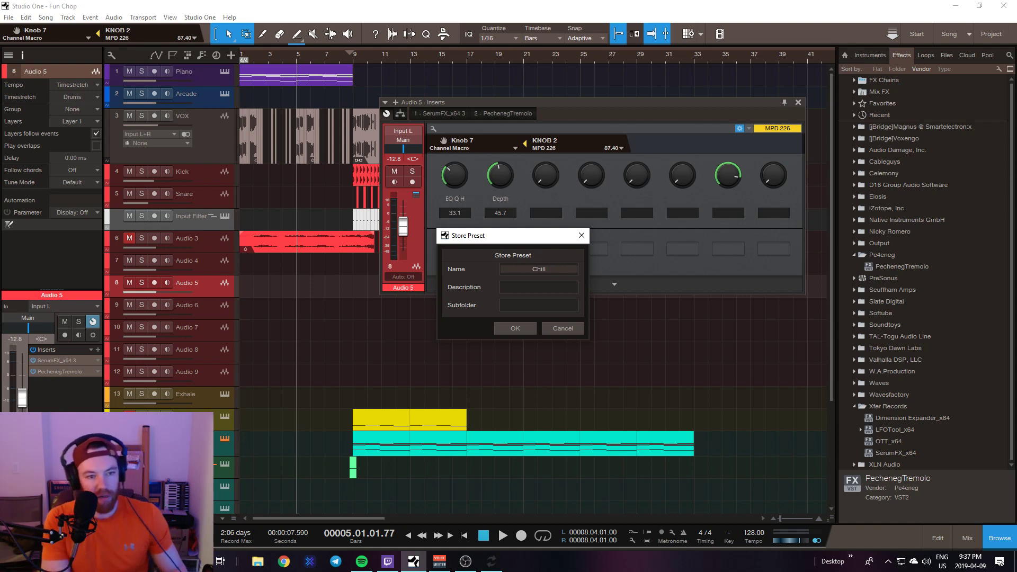
type(" Flow")
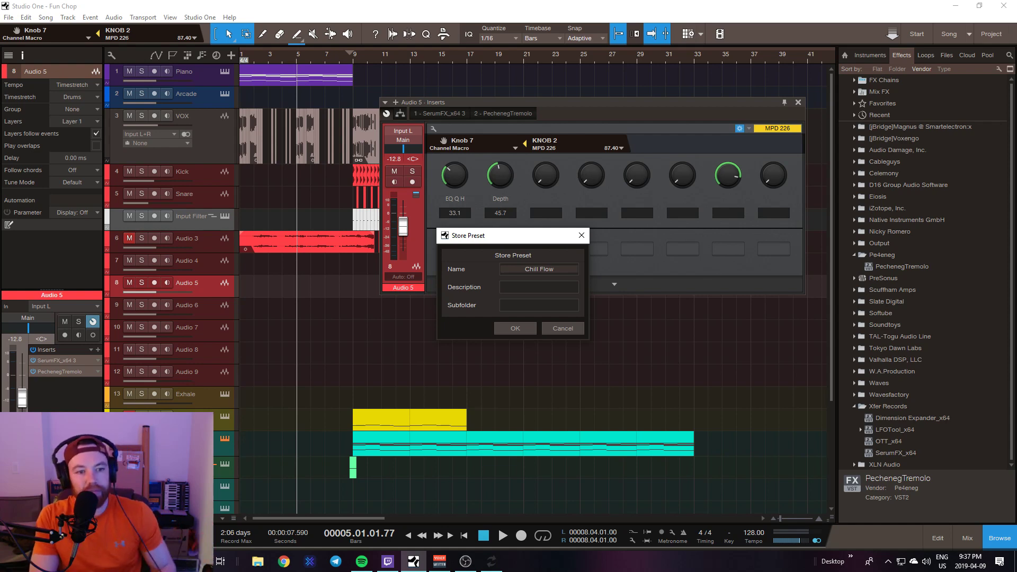
key("Return")
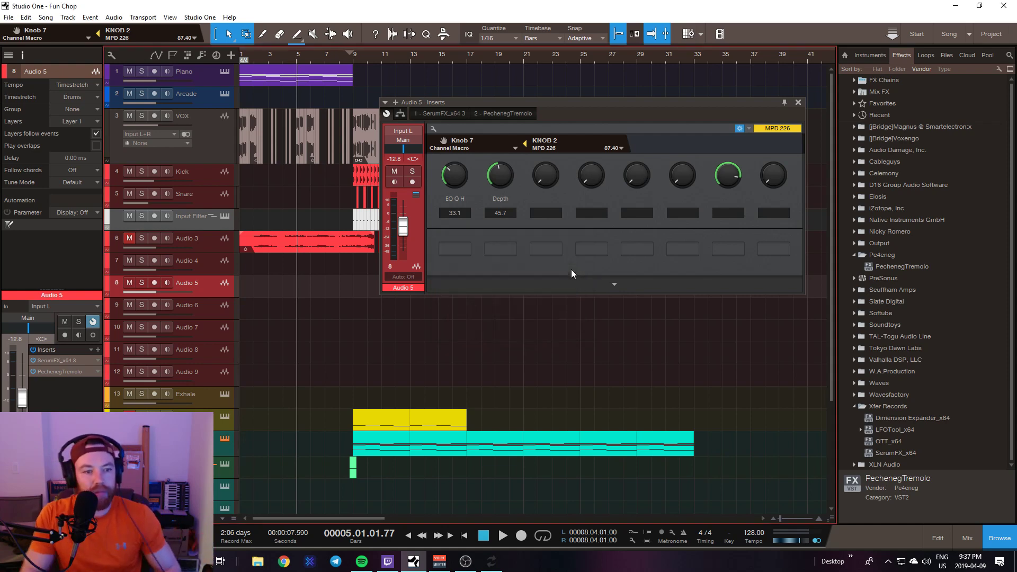
left_click(797, 103)
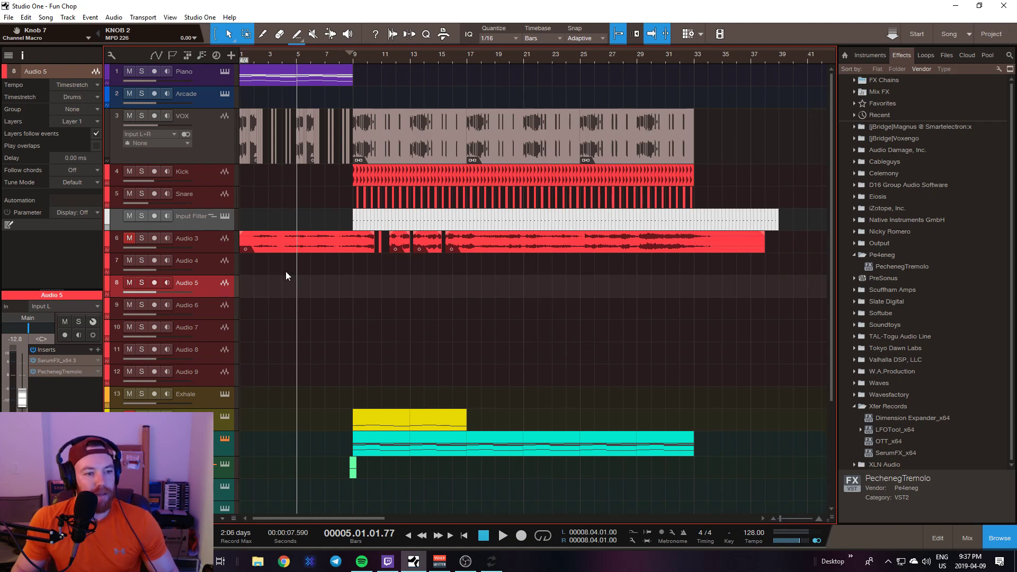
Play the song from the start with the VOX track's macro controls open, and stop playback around bar 14.
key("comma")
key("space")
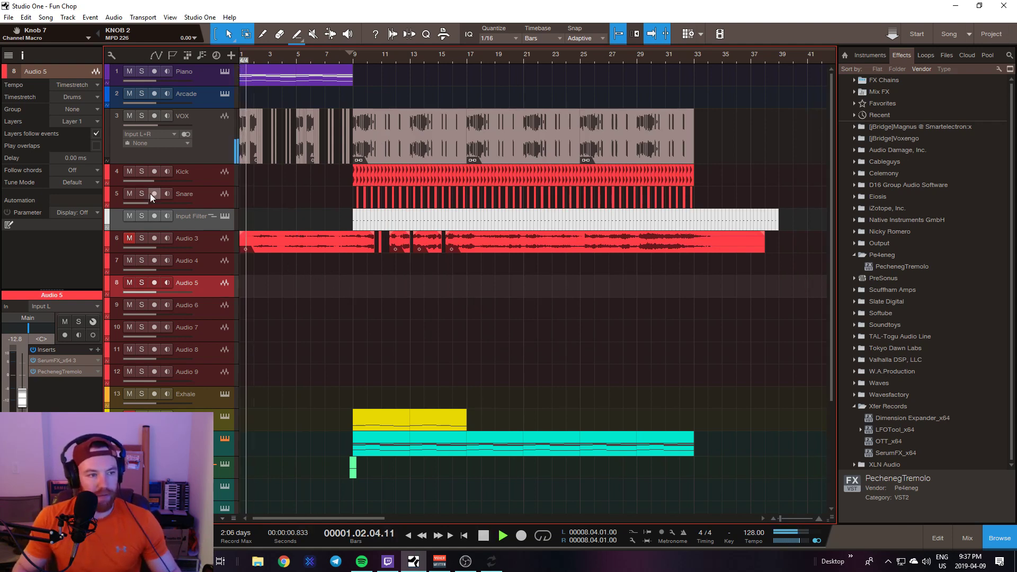
left_click(209, 144)
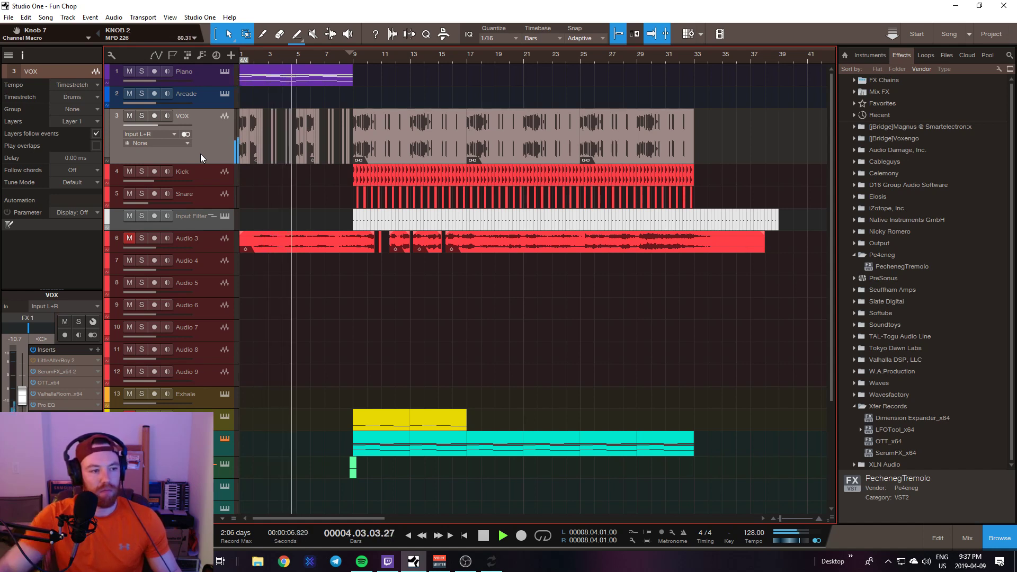
left_click(94, 322)
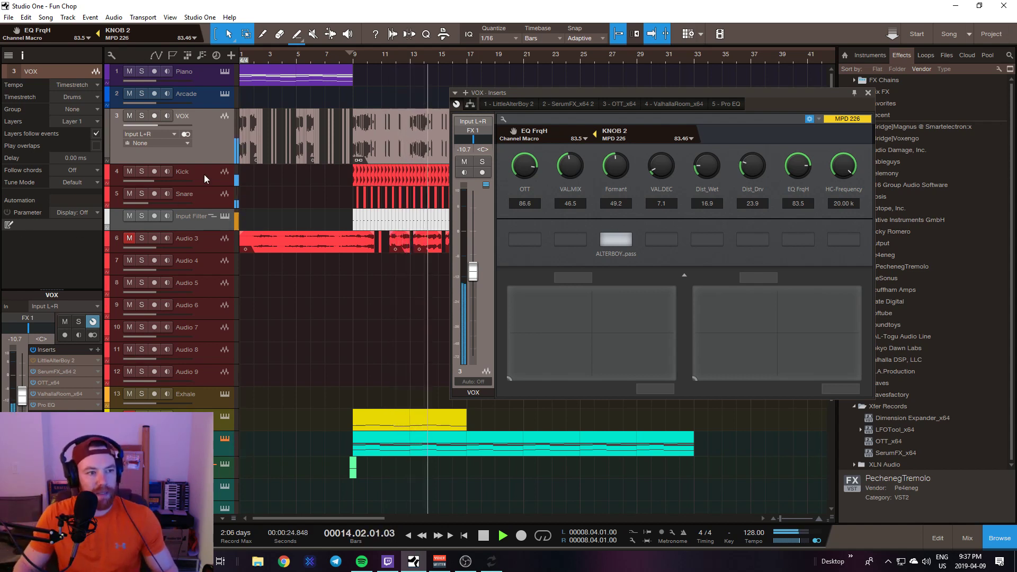
key("space")
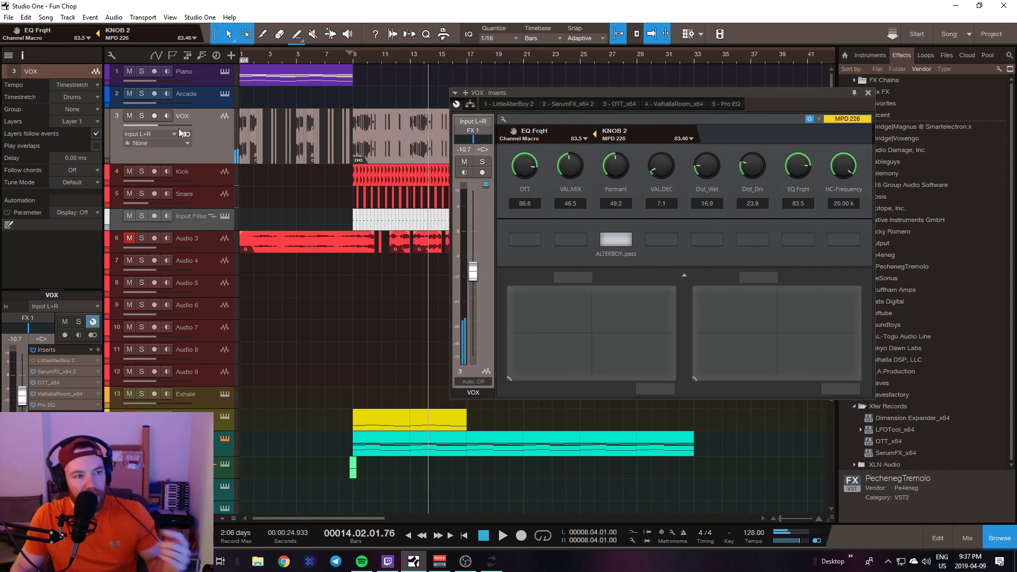
Arm the VOX track and record a short pass from the start of the song.
left_click(154, 115)
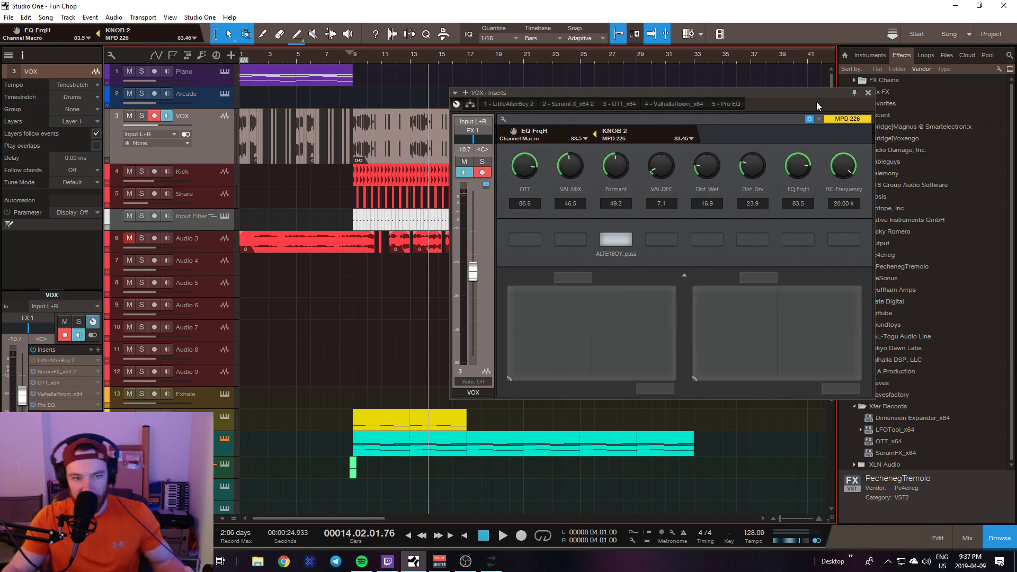
left_click_drag(803, 99, 1016, 99)
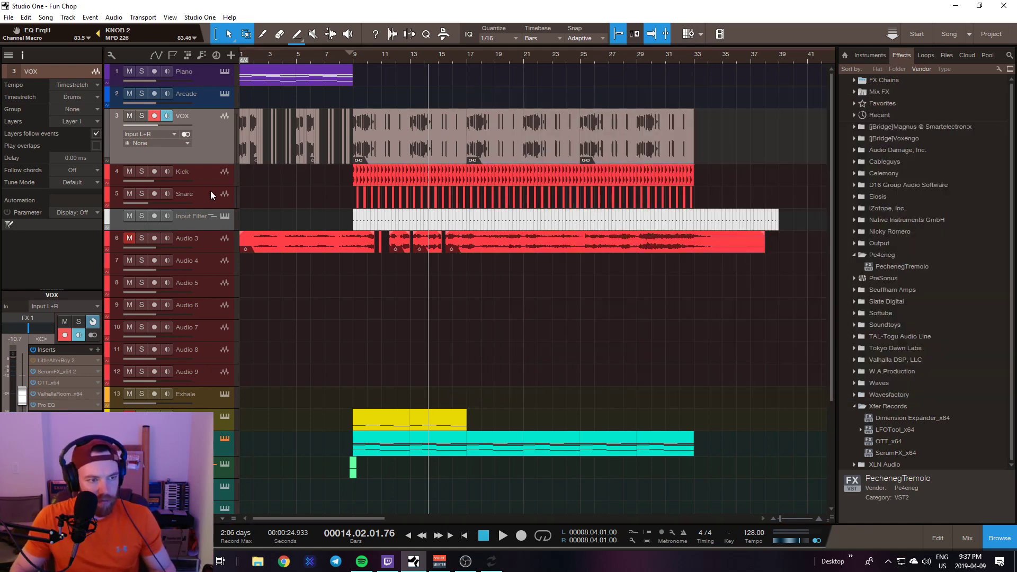
key("Home")
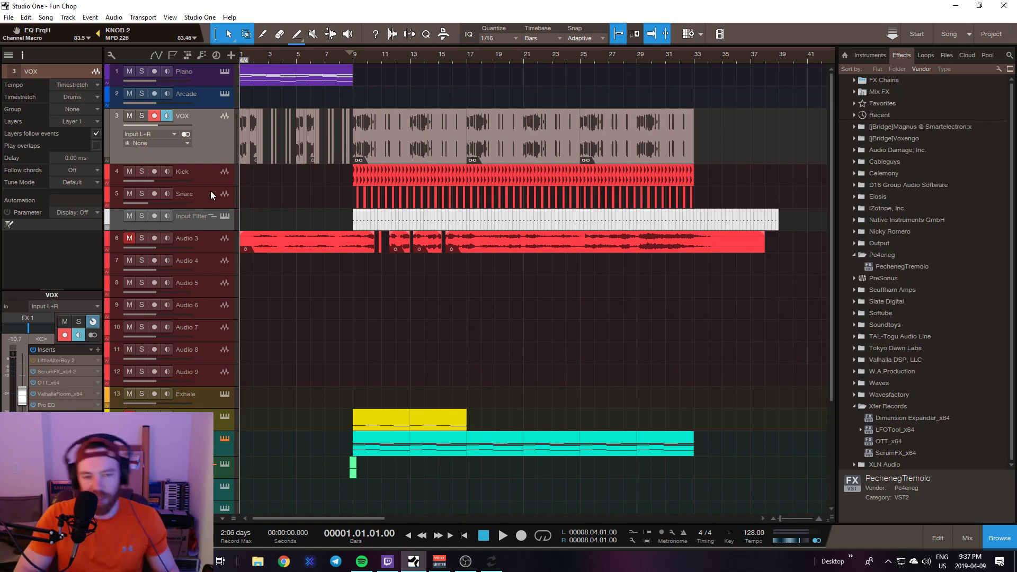
key("KP_Multiply")
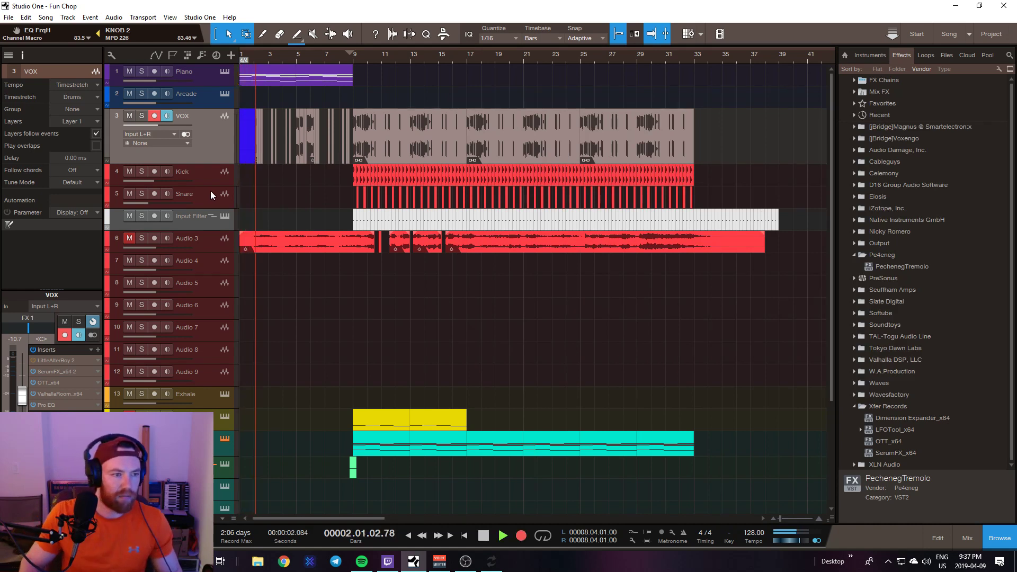
key("space")
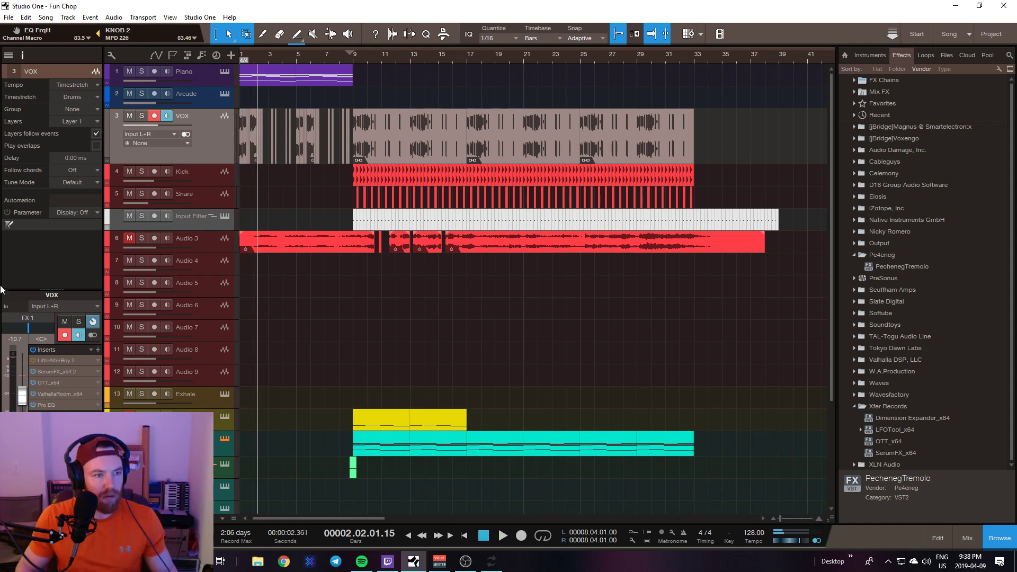
Set the VOX track's audio input to None.
left_click(158, 135)
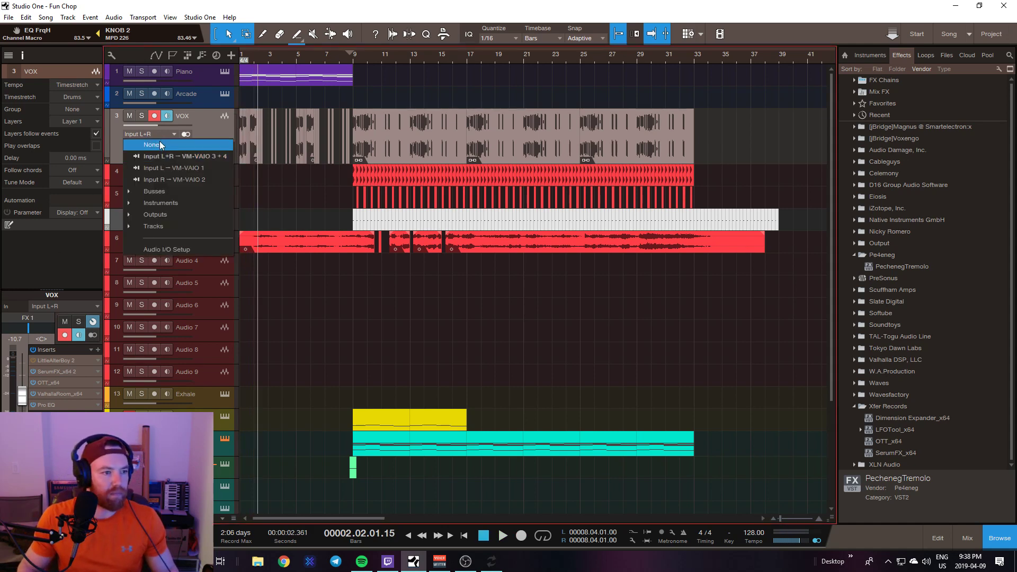
left_click(160, 141)
left_click(169, 135)
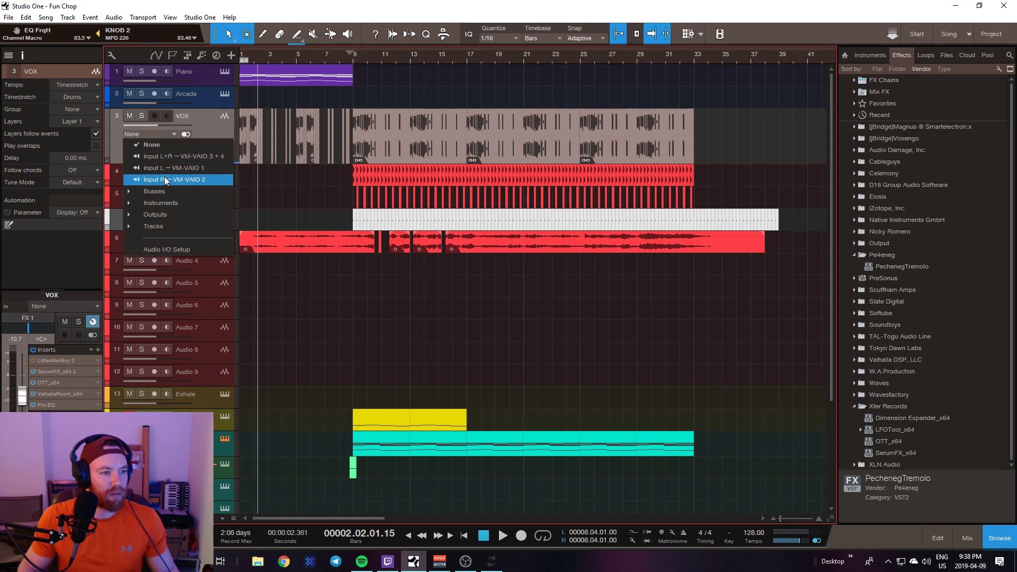
left_click(207, 144)
Play the song from the start and examine the VOX track's chopped audio events in the audio editor.
key("Home")
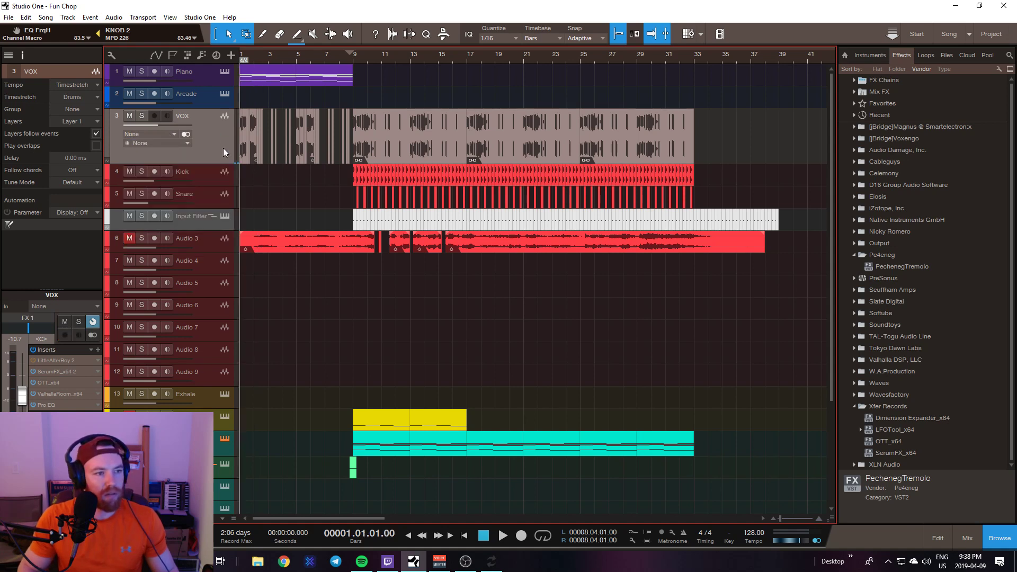
key("space")
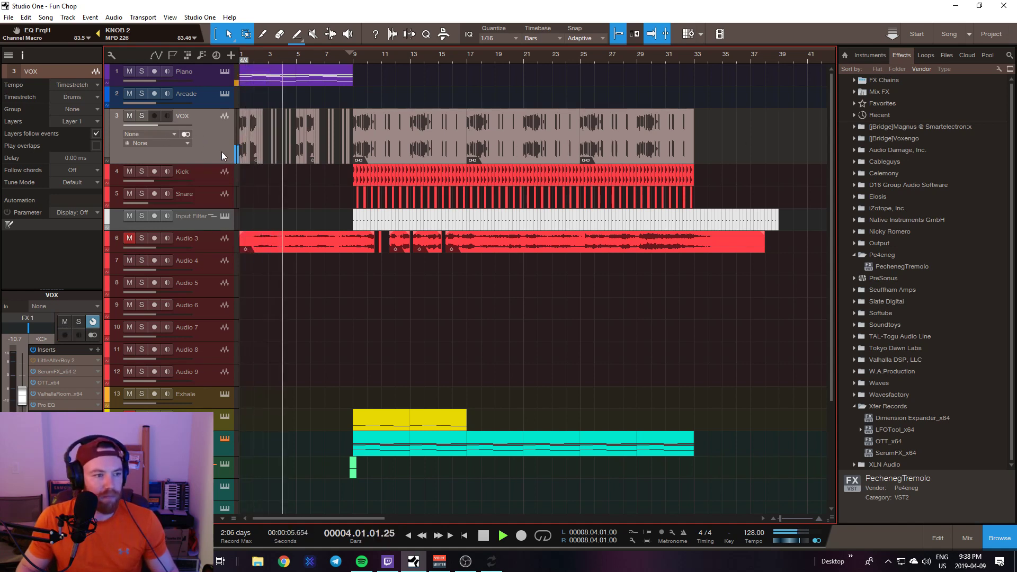
double_click(666, 138)
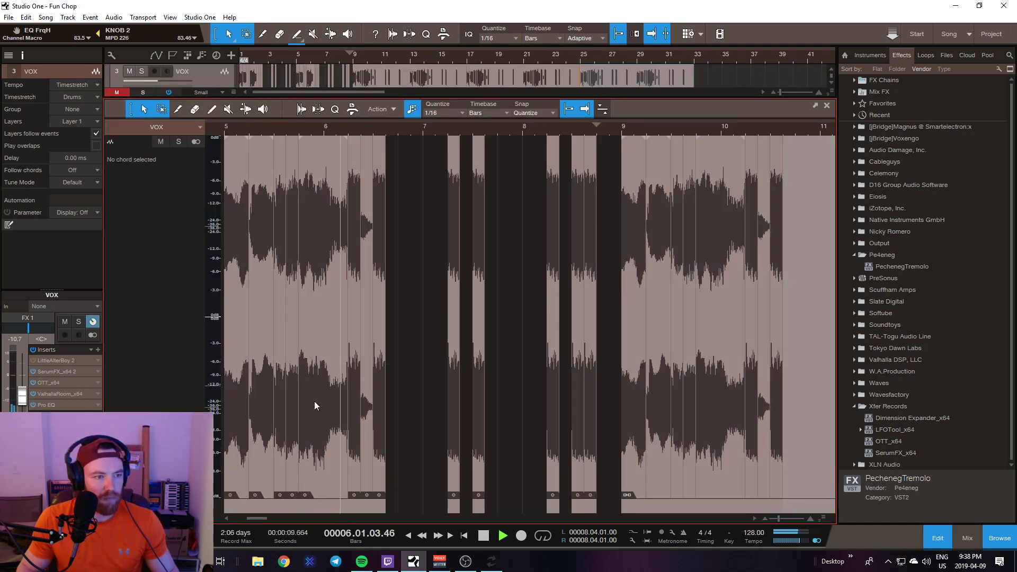
left_click(306, 498)
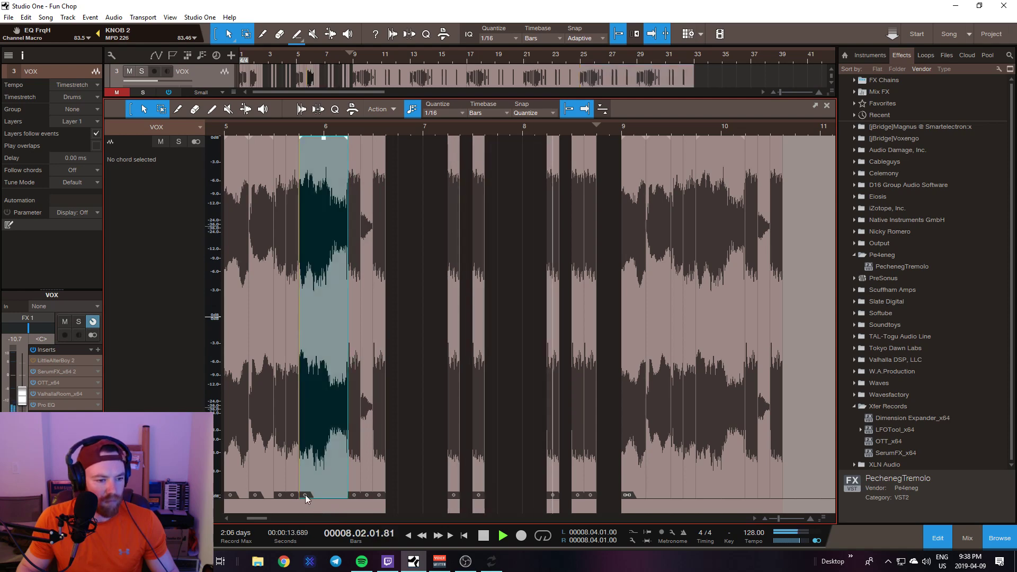
key("z")
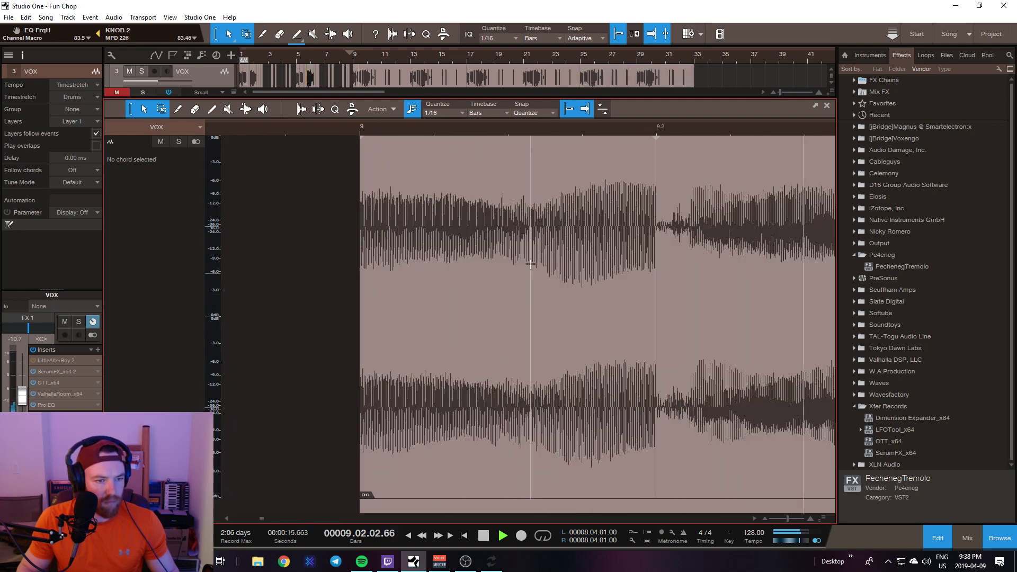
left_click(941, 537)
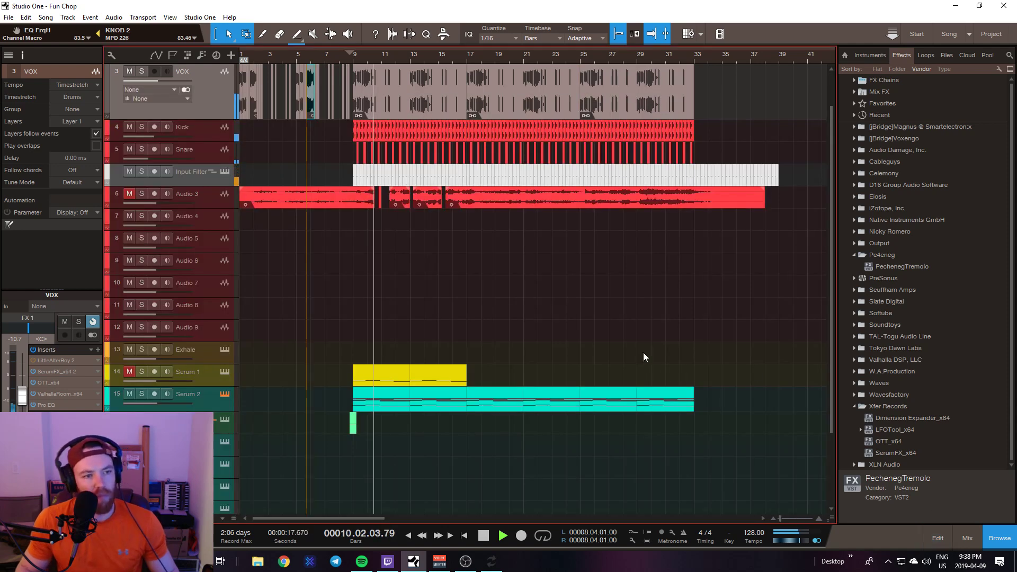
key("space")
Arm the Serum 2 track for recording and move the playhead to bar 9.
left_click(210, 400)
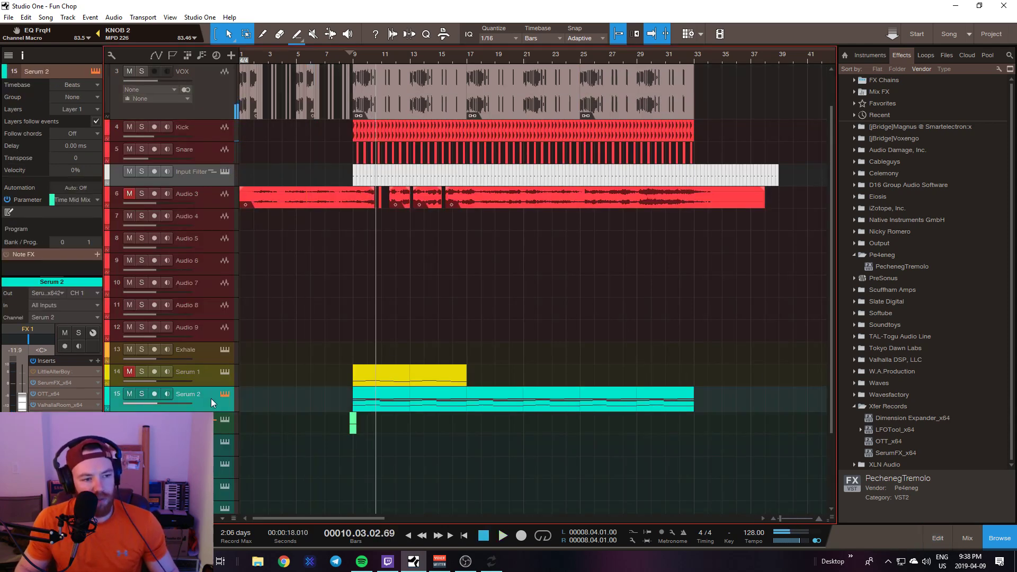
left_click(154, 394)
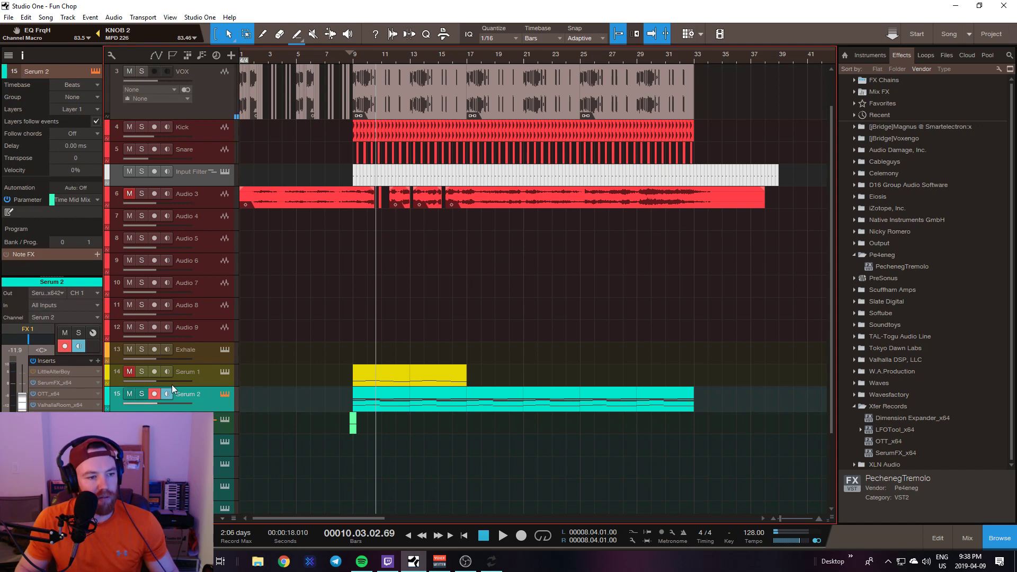
left_click(354, 62)
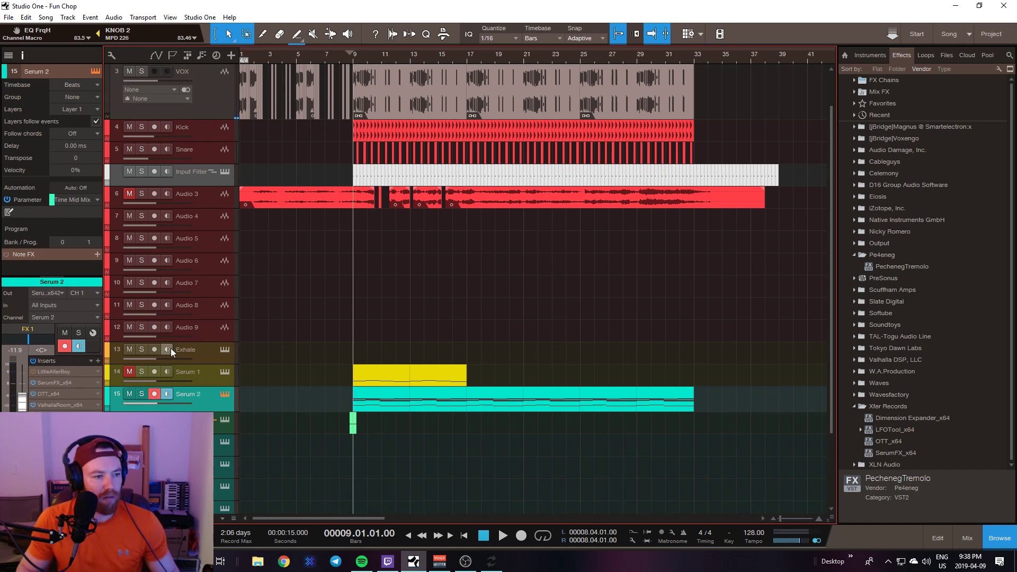
Open Serum 2's macro controls and play the track soloed from bar 9.
left_click(93, 333)
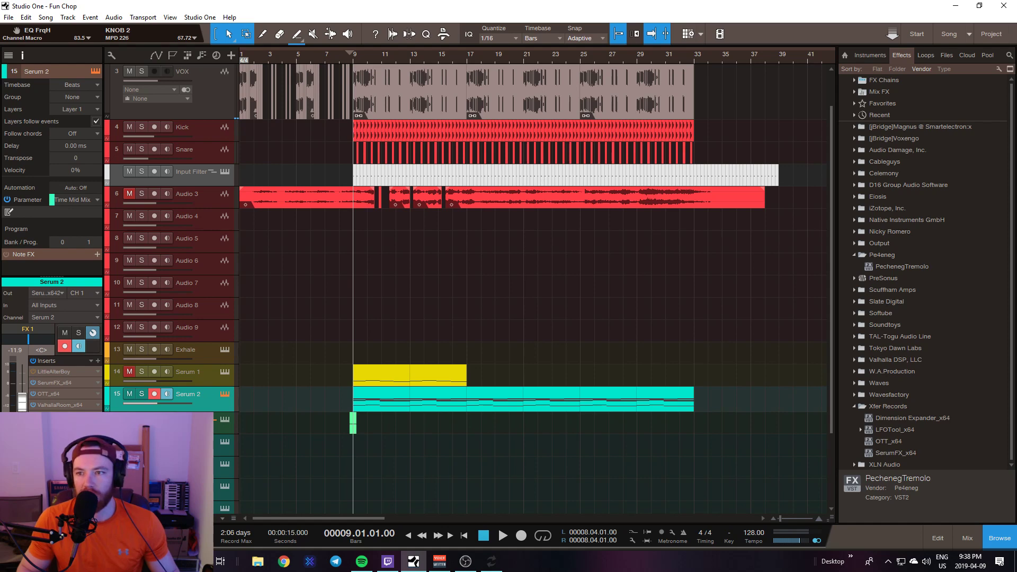
key("space")
left_click(143, 394)
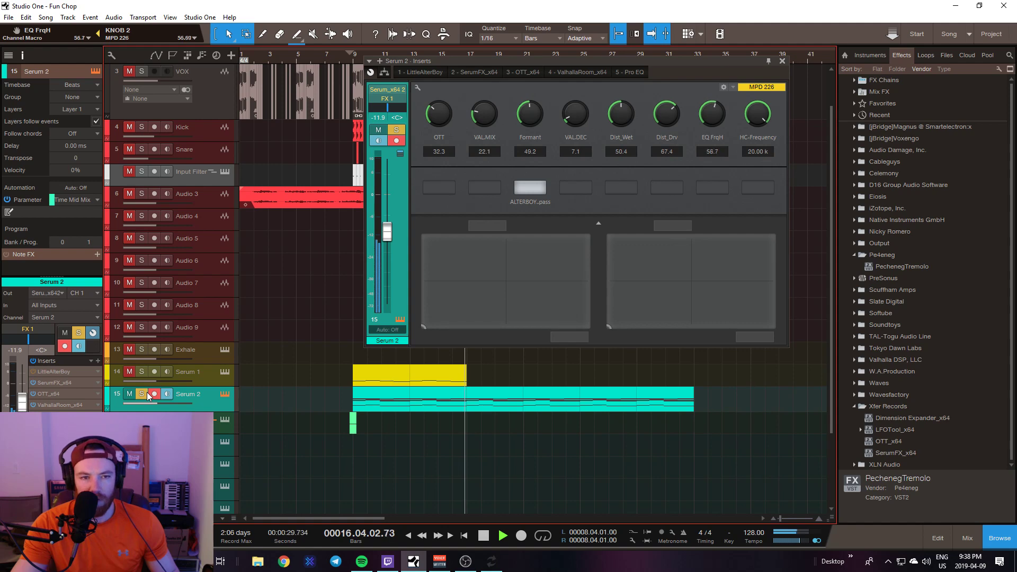
Stop playback and arrange Serum 2's instrument window beside its macro controls window so both are fully visible.
key("space")
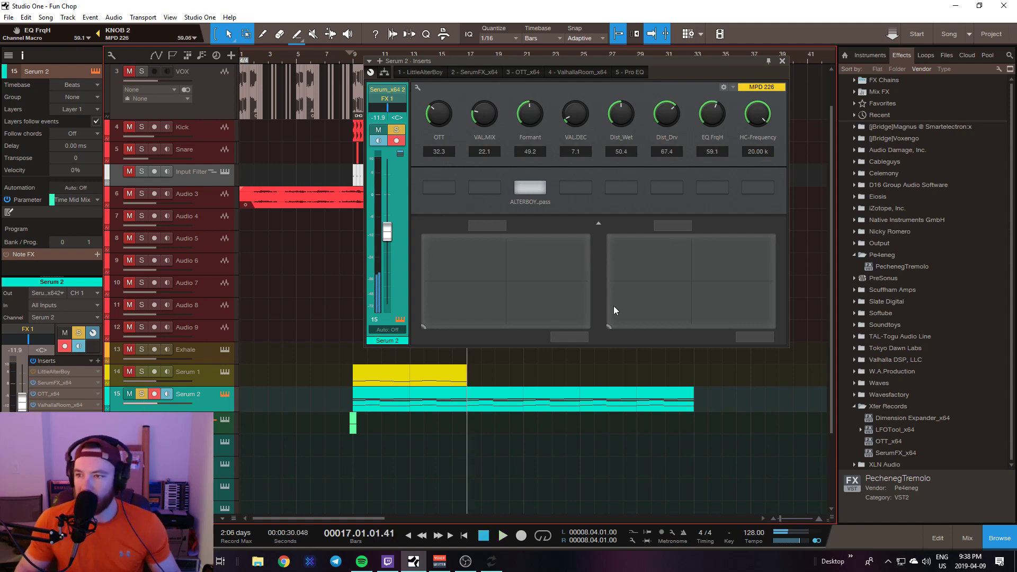
left_click_drag(1016, 119, 280, 92)
left_click_drag(587, 64, 669, 63)
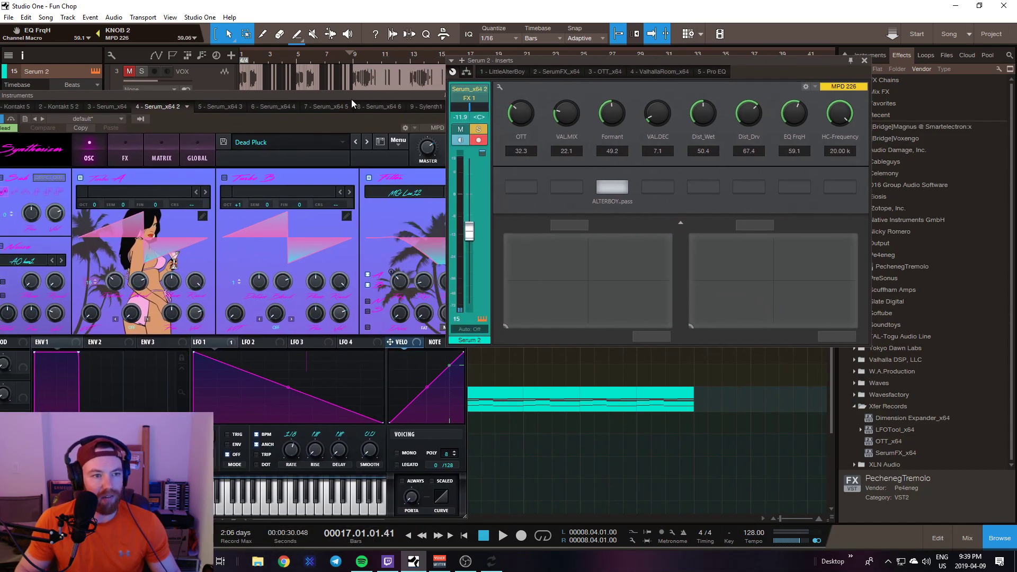
left_click_drag(352, 100, 397, 76)
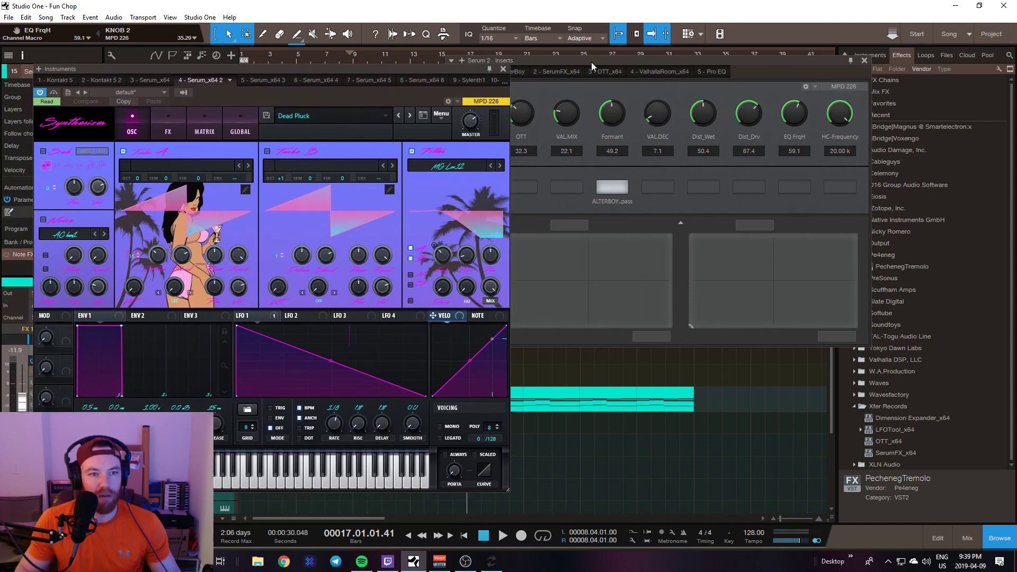
left_click_drag(591, 62, 670, 61)
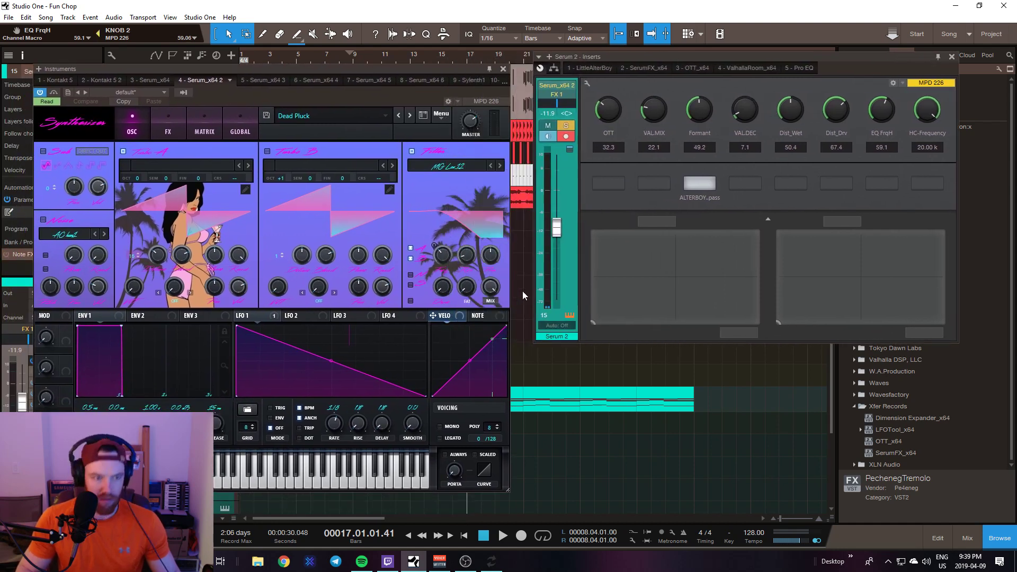
Play the Serum 2 track from bar 9 with both plugin windows open, and close the instrument window after stopping.
key("space")
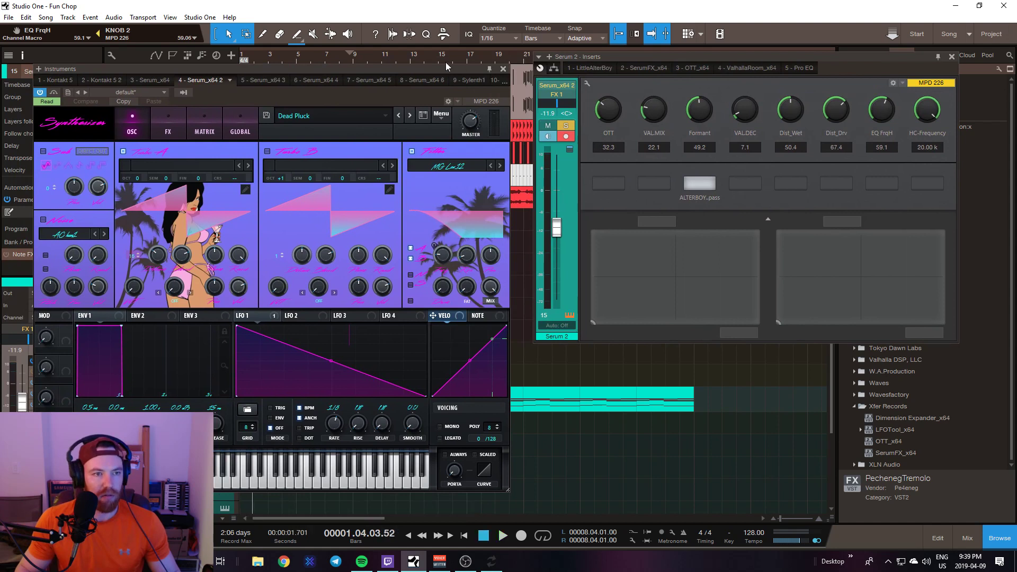
left_click(367, 56)
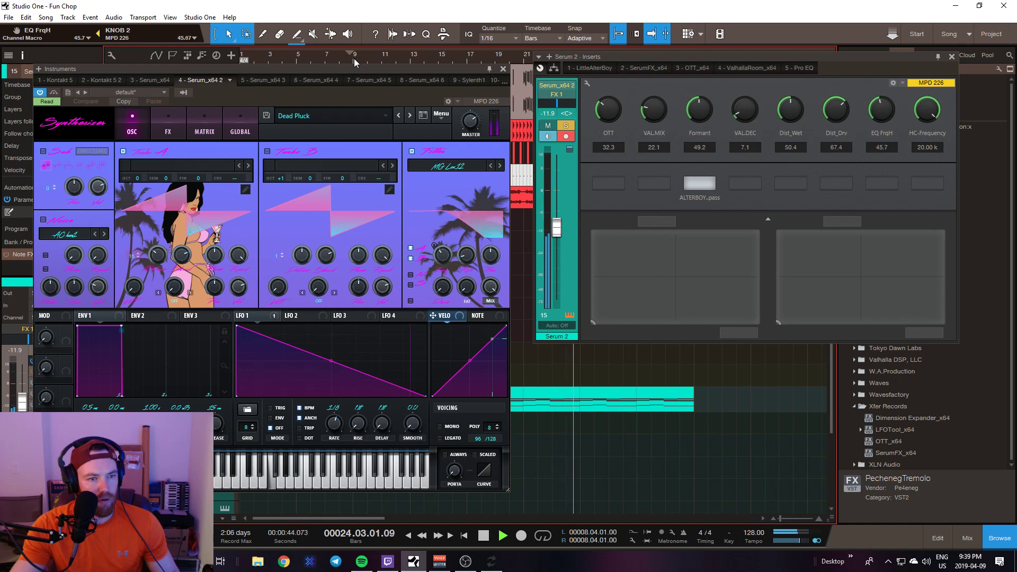
key("space")
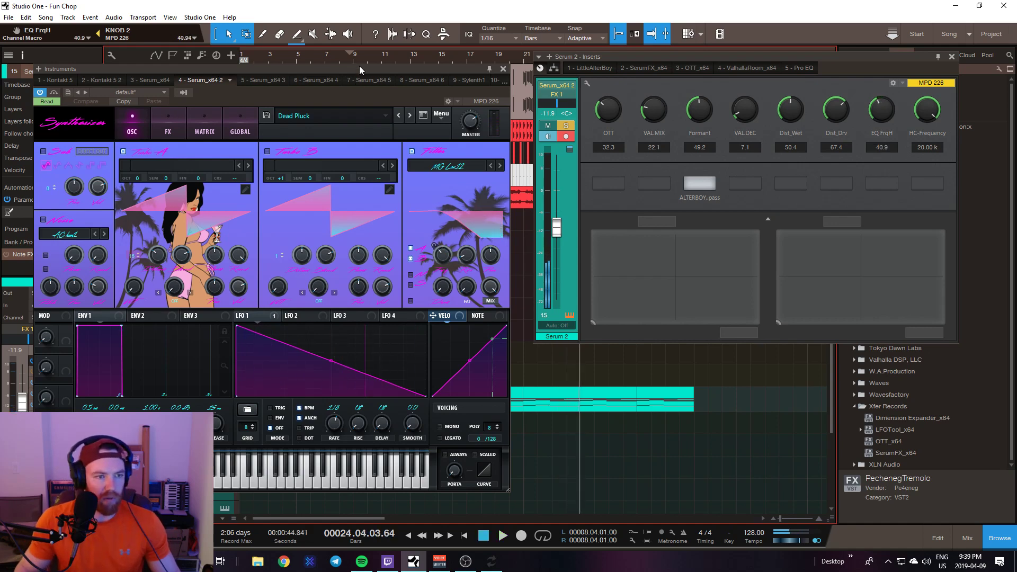
left_click(503, 69)
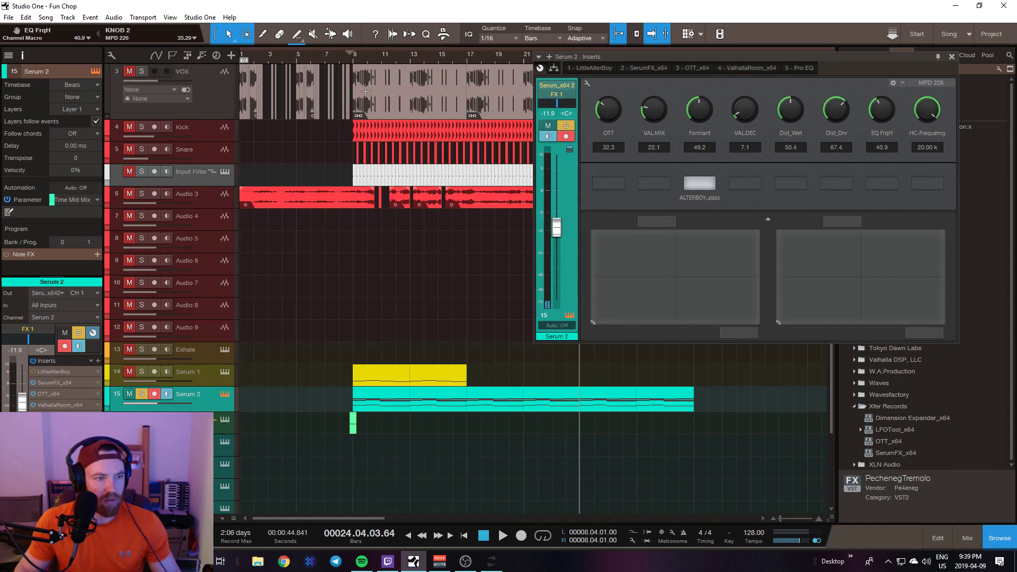
Record Fil Cutoff knob movements onto the Serum 2 track from bar 9 to about bar 27.
left_click(352, 62)
key("KP_Multiply")
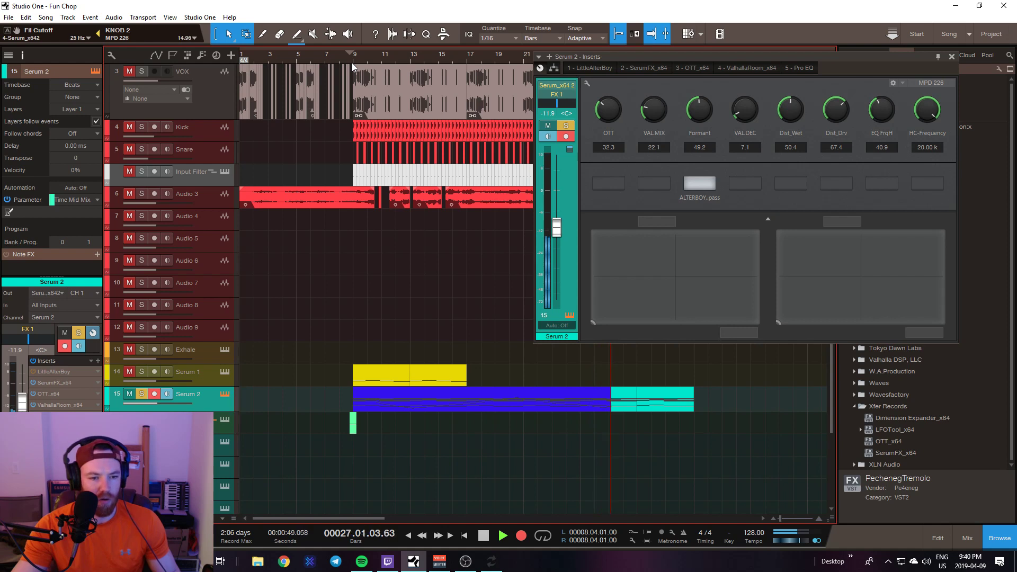
key("space")
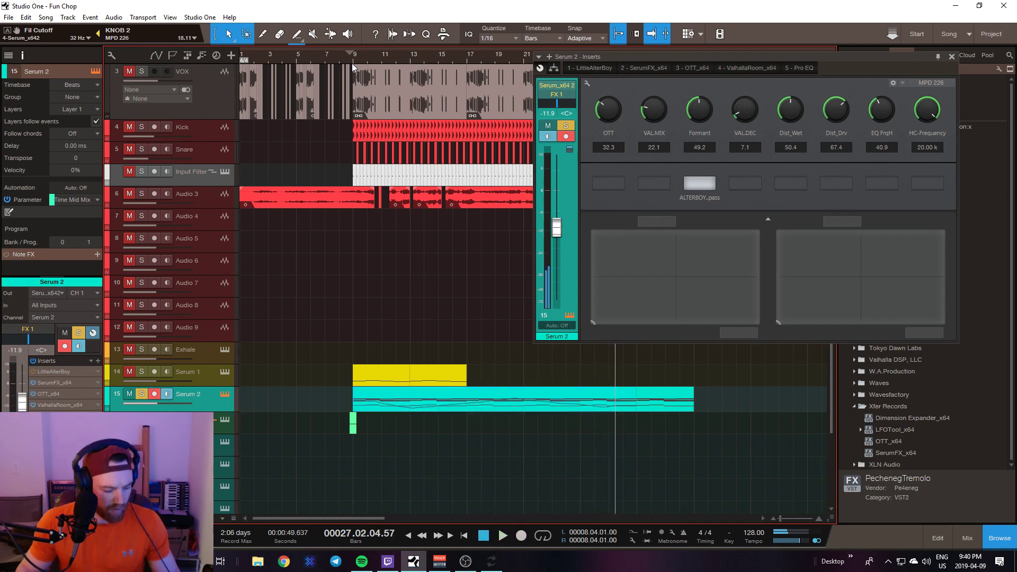
Examine the Serum 2 track's Fil Cutoff automation envelope and instrument window, ending on the Time Mid Mix parameter.
key("a")
left_click(188, 403)
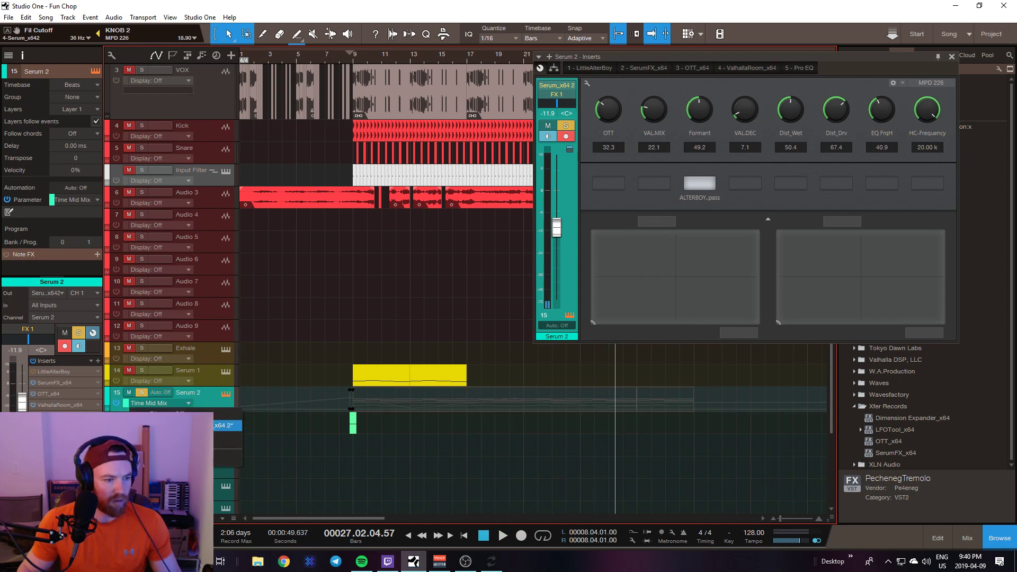
left_click(212, 438)
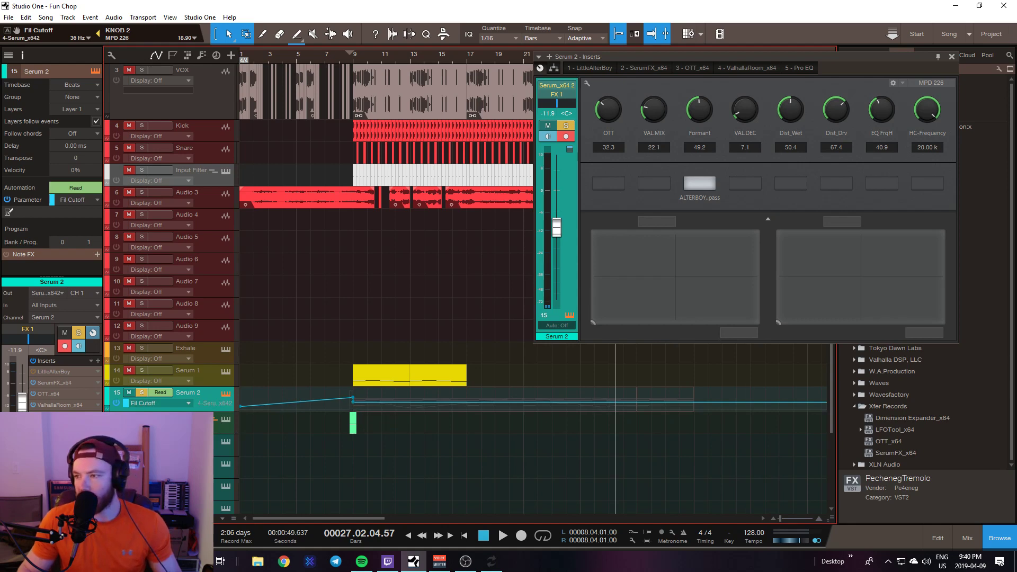
key("F11")
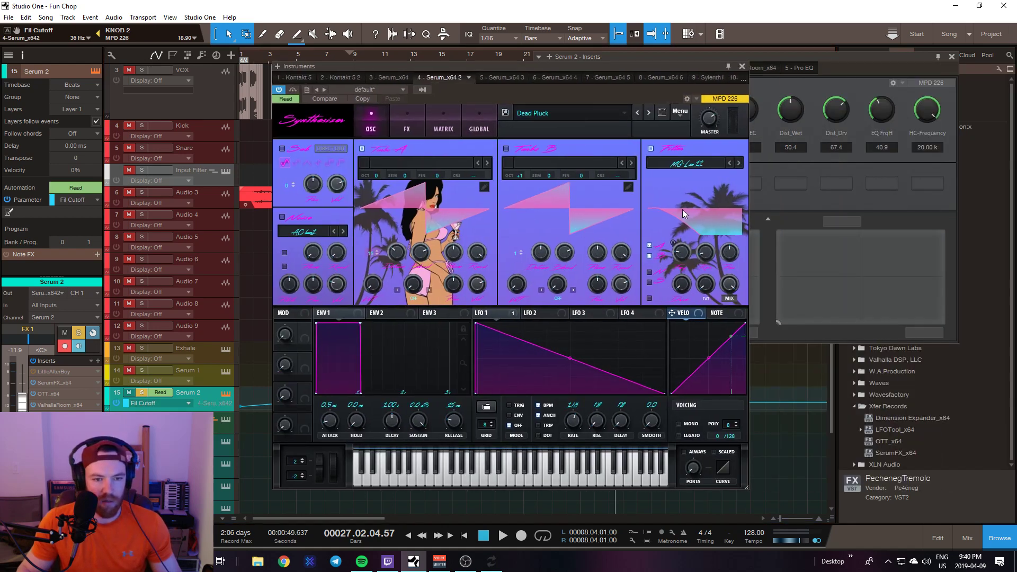
key("F11")
key("F11")
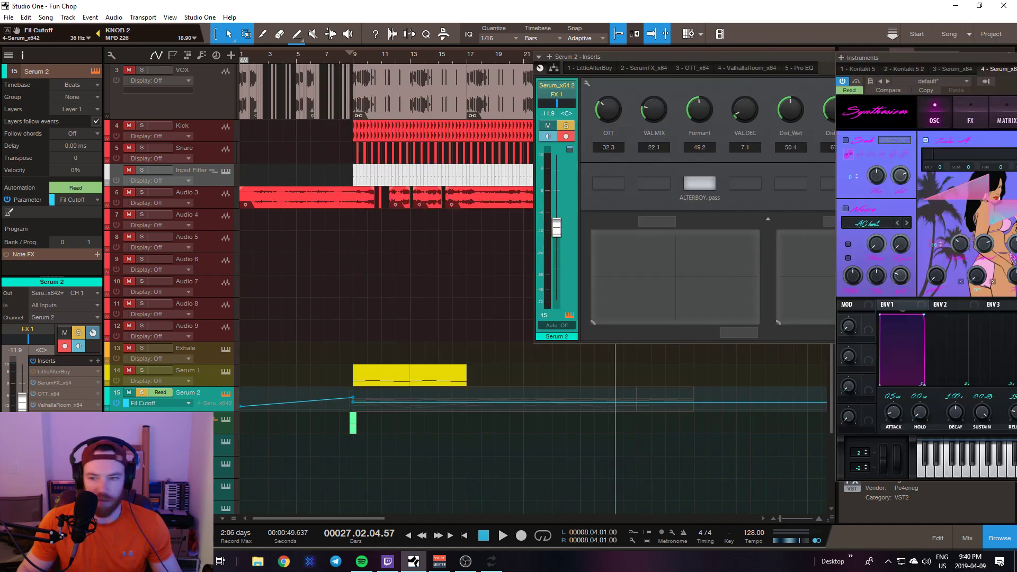
key("F11")
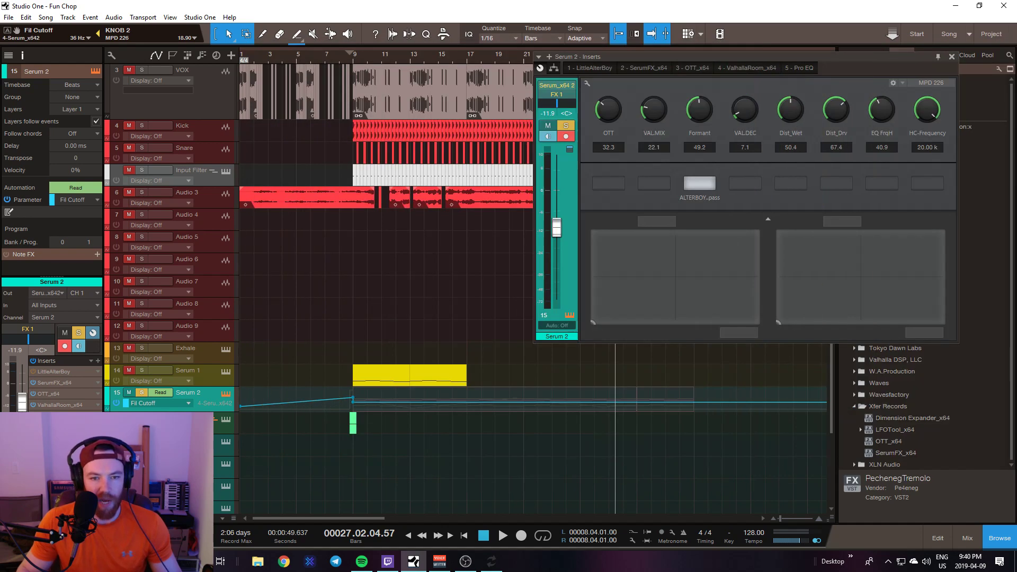
left_click(180, 403)
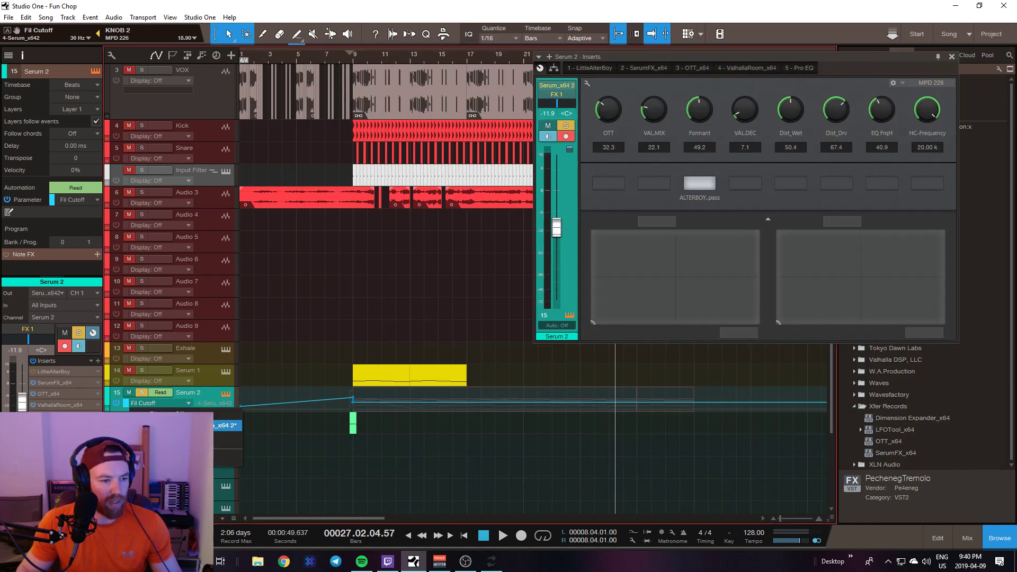
left_click(228, 437)
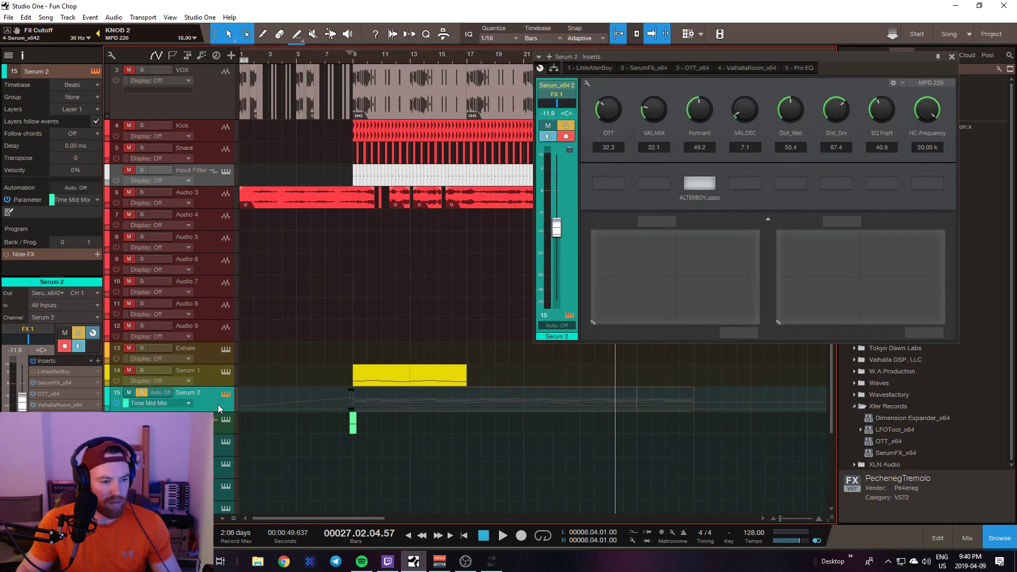
Open the Serum 2 part in the note editor and examine its Fil Cutoff lane enlarged across the whole part.
double_click(348, 395)
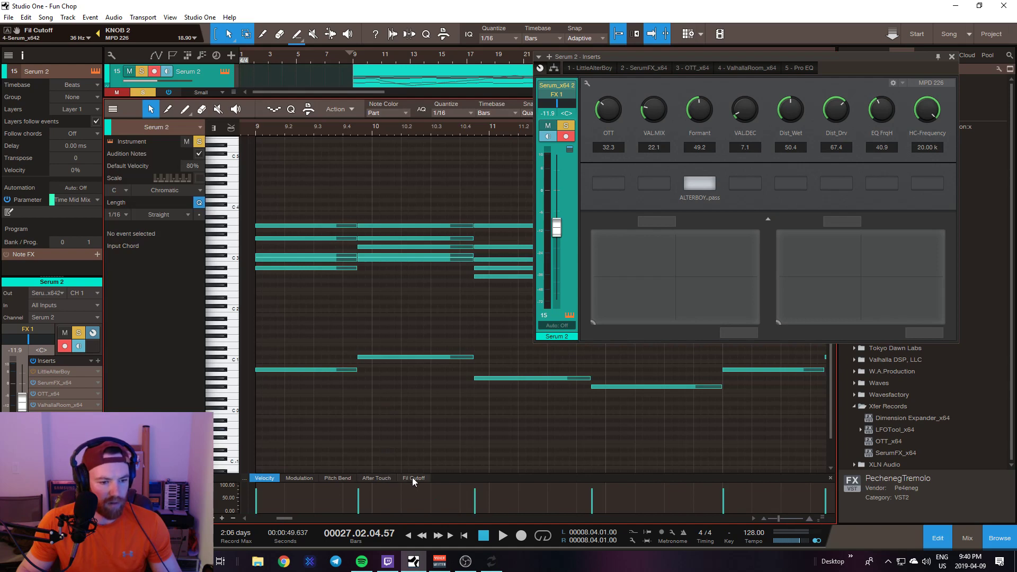
left_click(412, 478)
left_click_drag(704, 478, 708, 394)
left_click_drag(793, 53, 1016, 1)
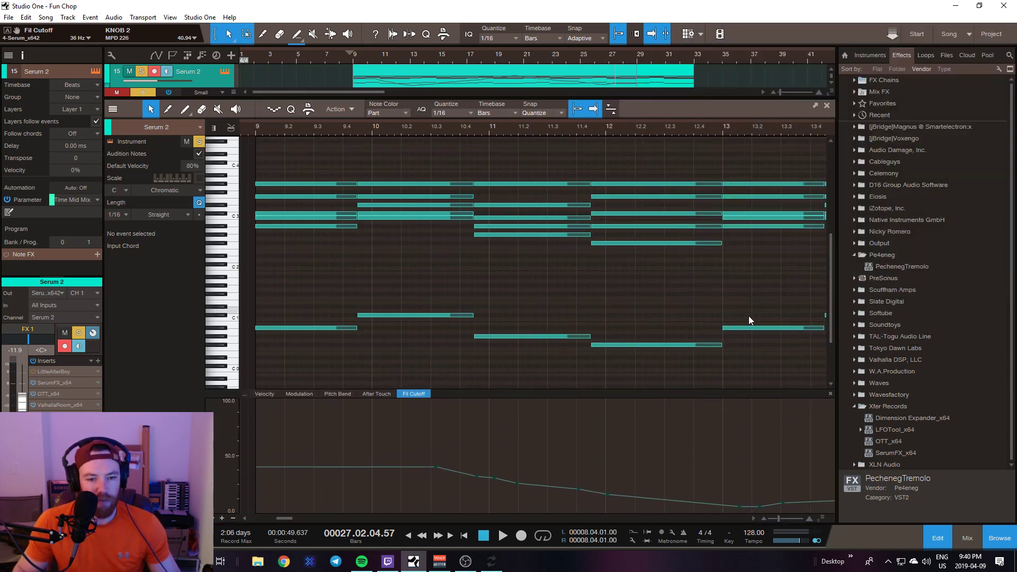
scroll(559, 278, "down", 2)
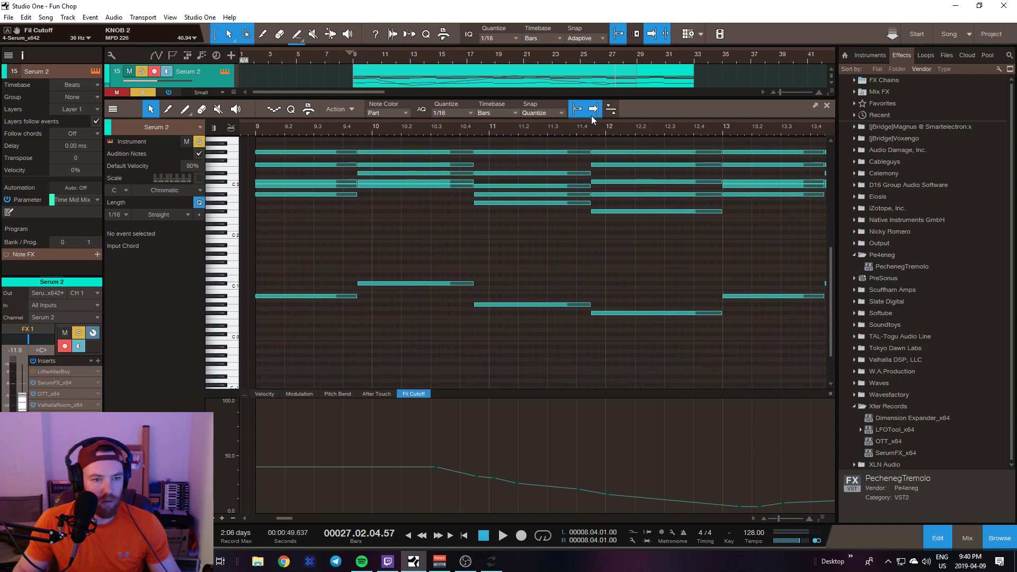
scroll(580, 132, "down", 6)
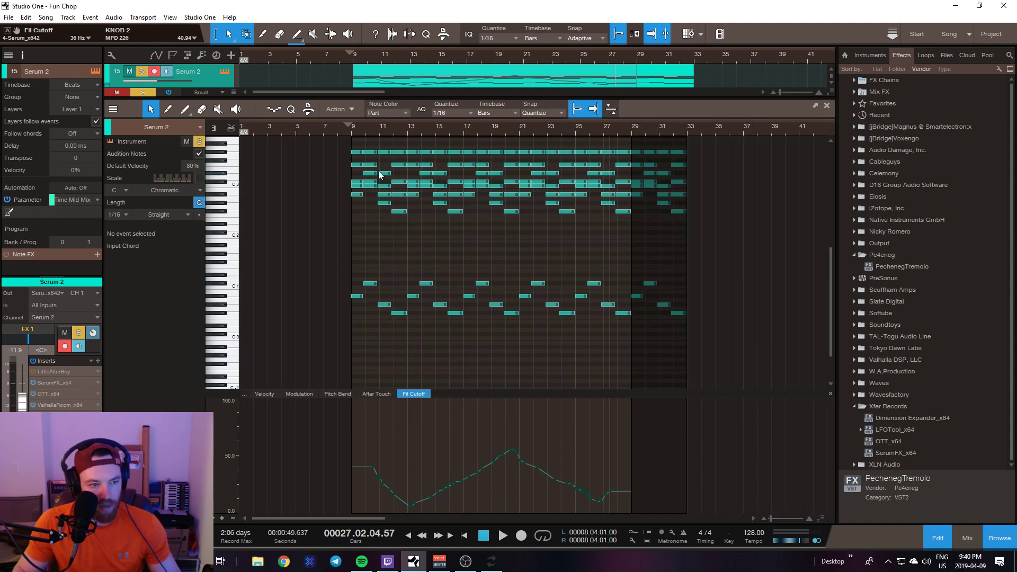
Play the Serum 2 part from bar 9 to follow its Fil Cutoff curve, and check the lane's options.
left_click(351, 129)
key("space")
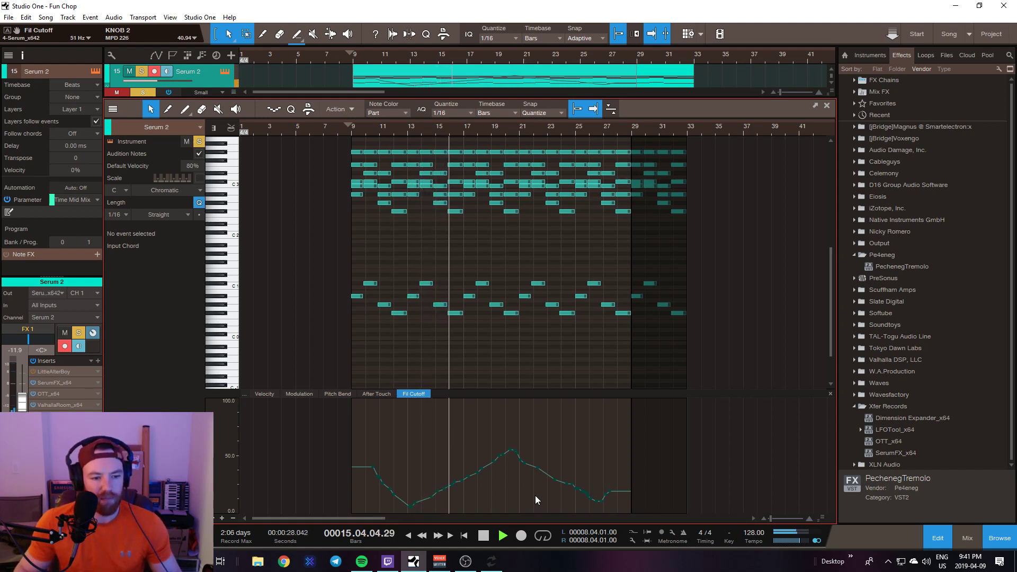
key("space")
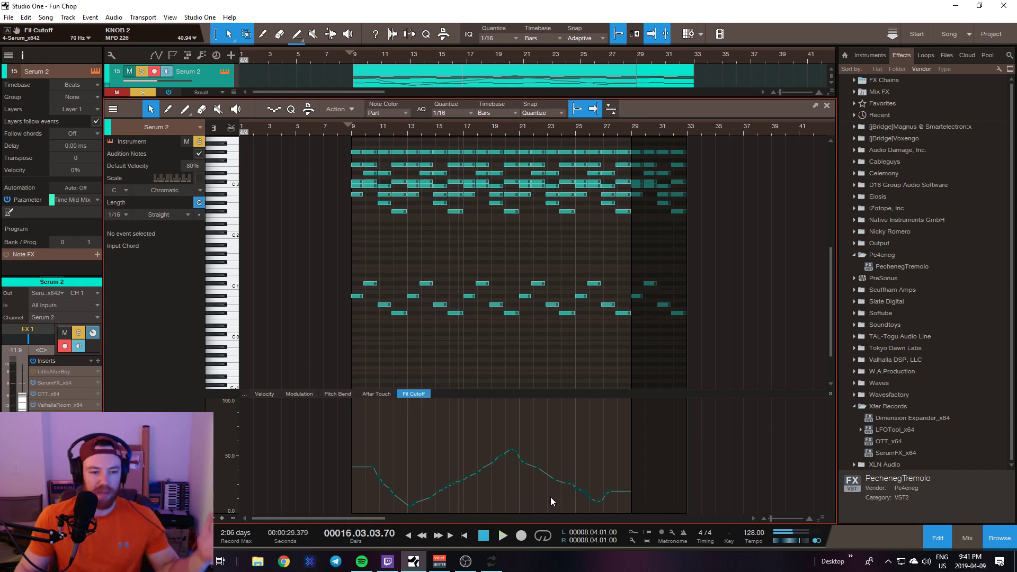
right_click(415, 395)
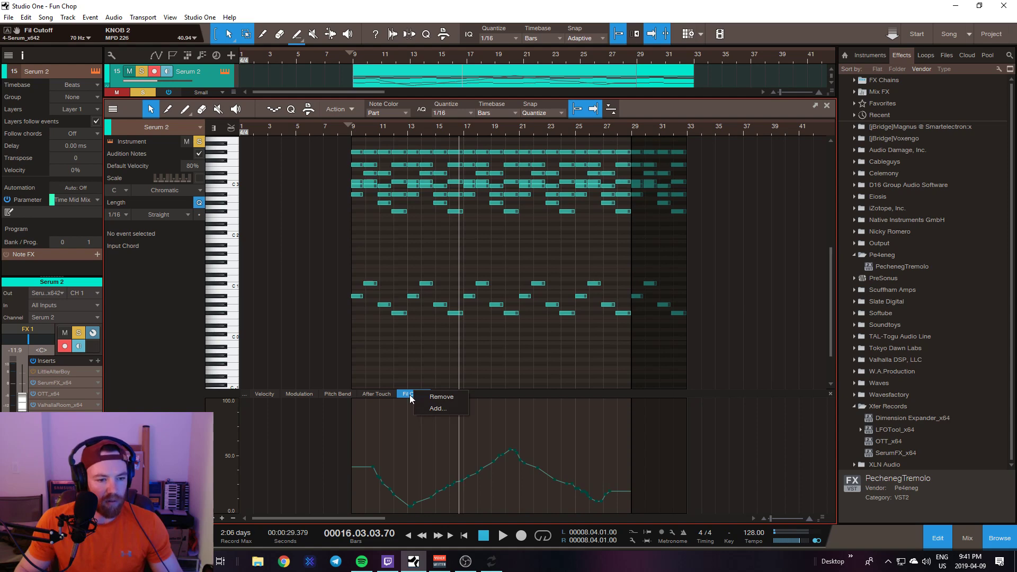
left_click(466, 373)
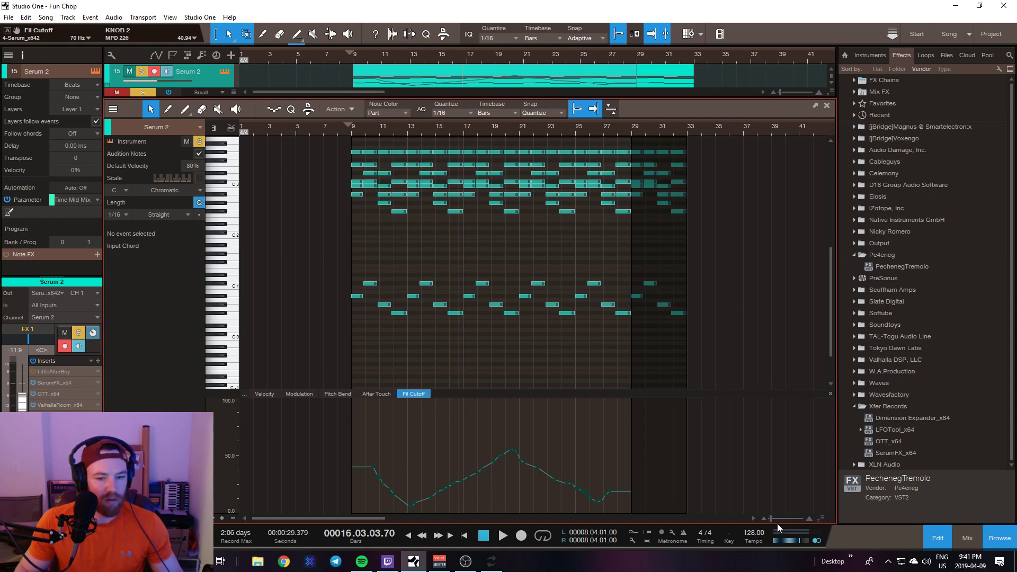
Enlarge the Serum 2 track in the arrangement and compare its Fil Cutoff and Time Mid Mix automation.
left_click(935, 529)
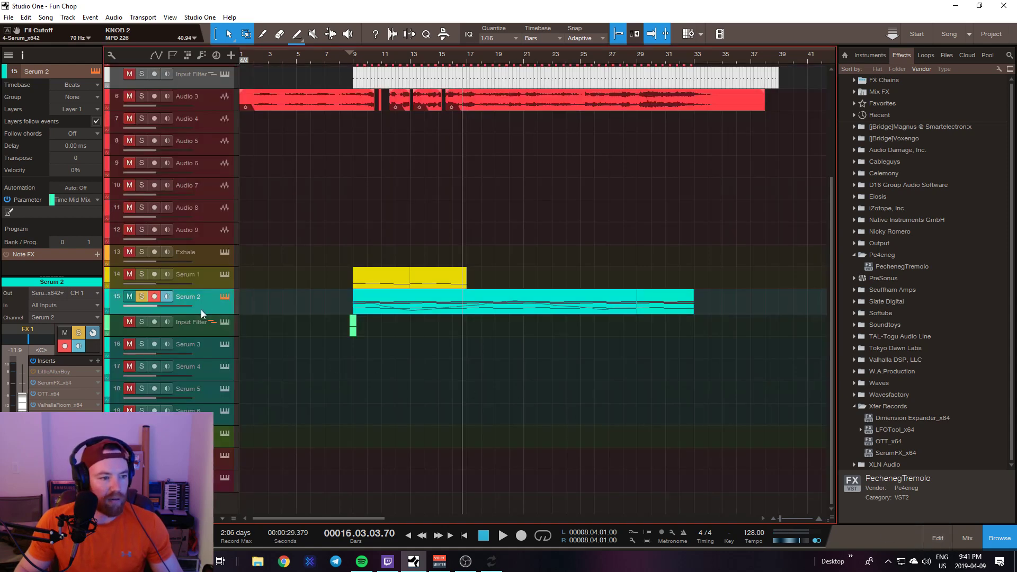
key("a")
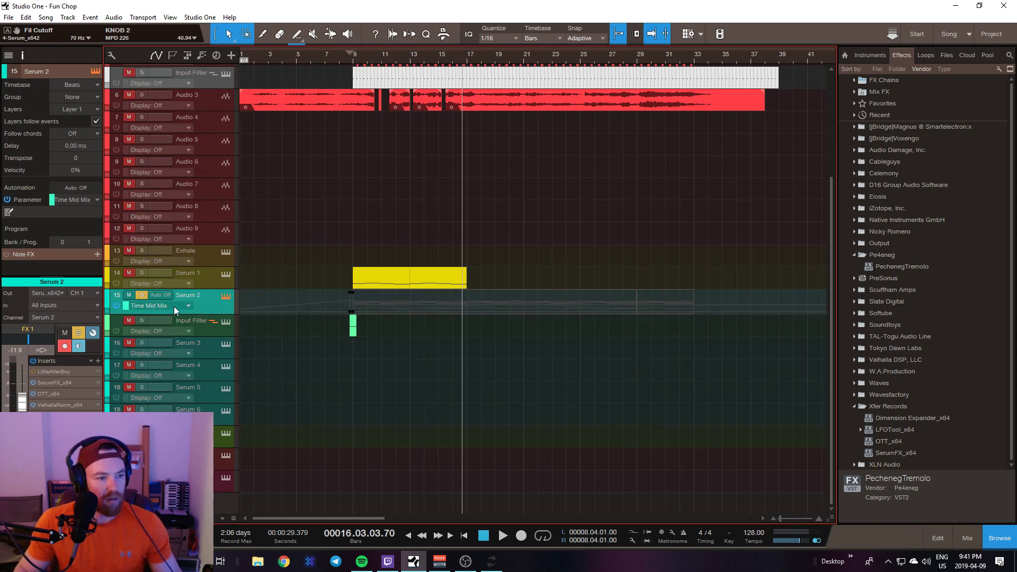
left_click(174, 306)
left_click(210, 305)
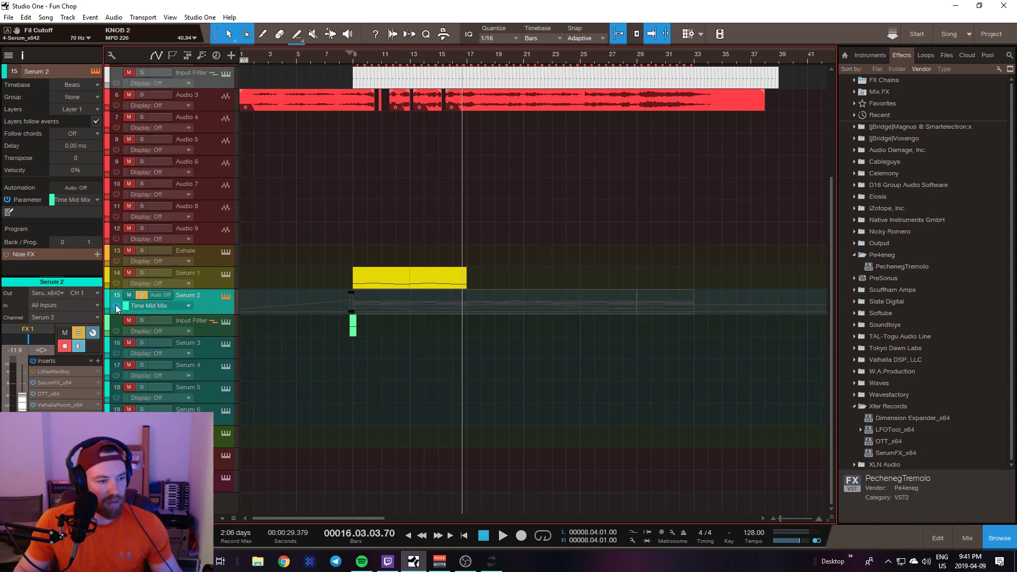
left_click_drag(149, 315, 149, 344)
left_click(179, 310)
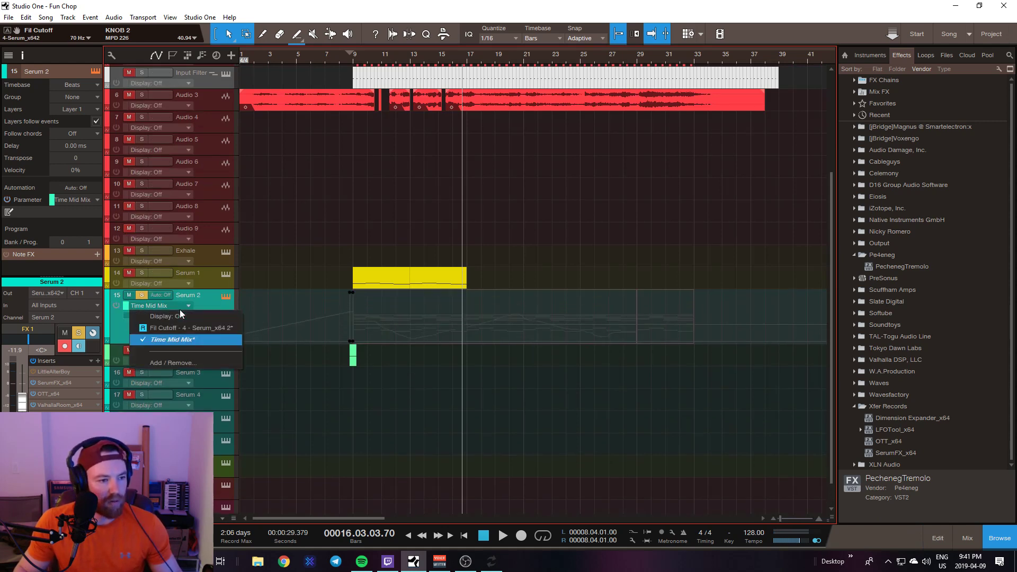
left_click(206, 328)
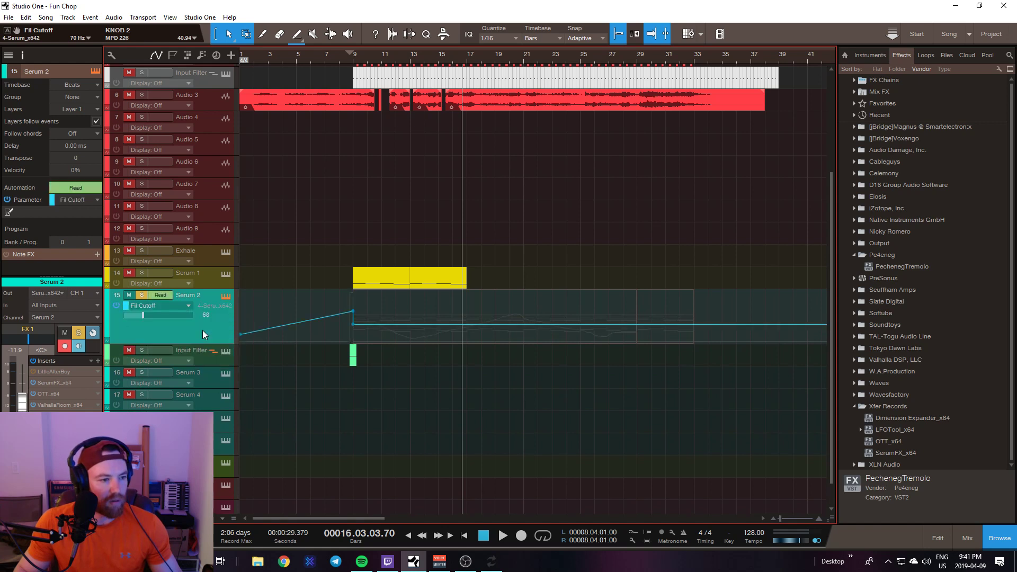
left_click(179, 306)
left_click(170, 337)
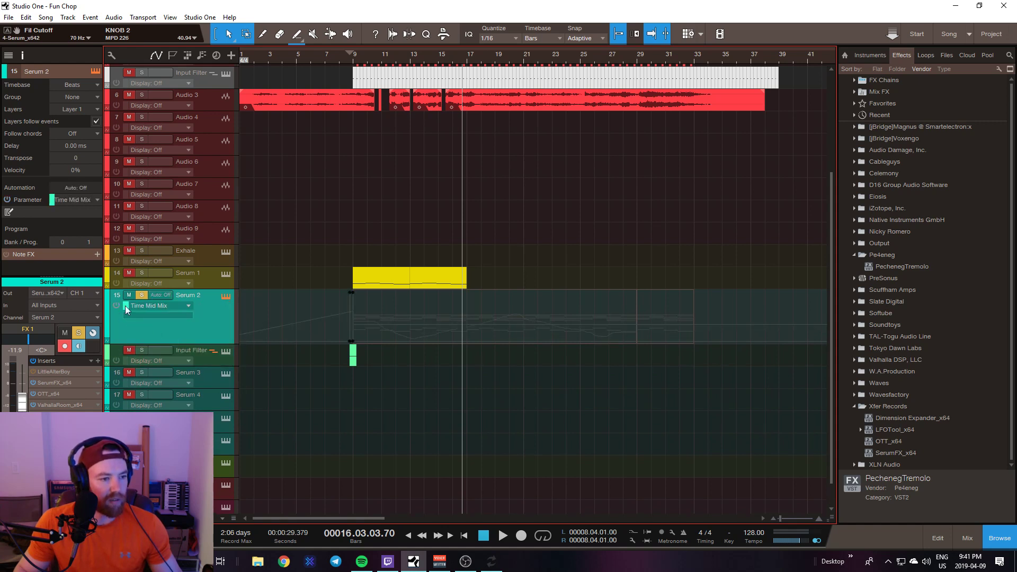
Play the Serum 2 track from bar 9 with automation shown, and hide the automation envelopes.
key("space")
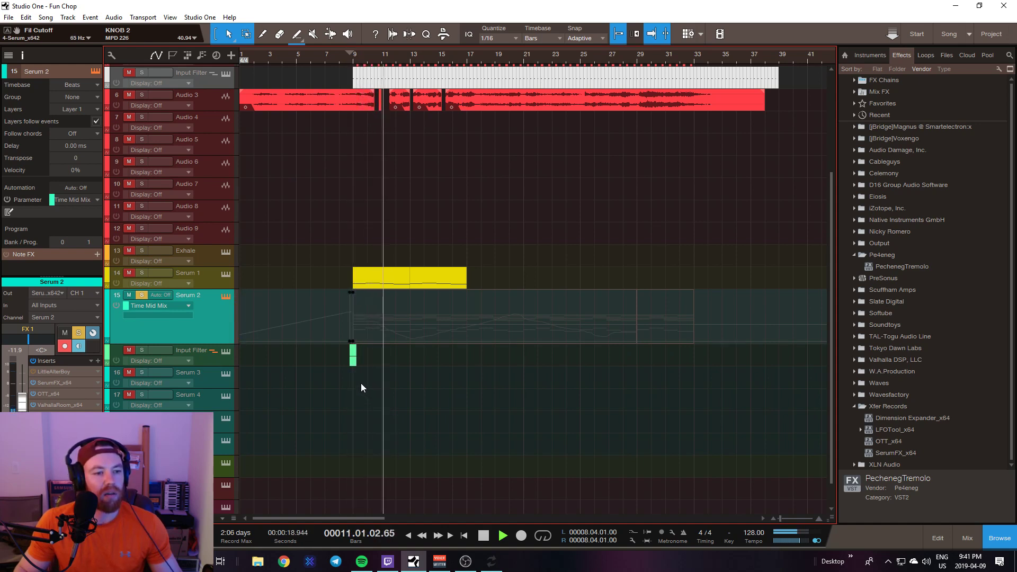
left_click(133, 306)
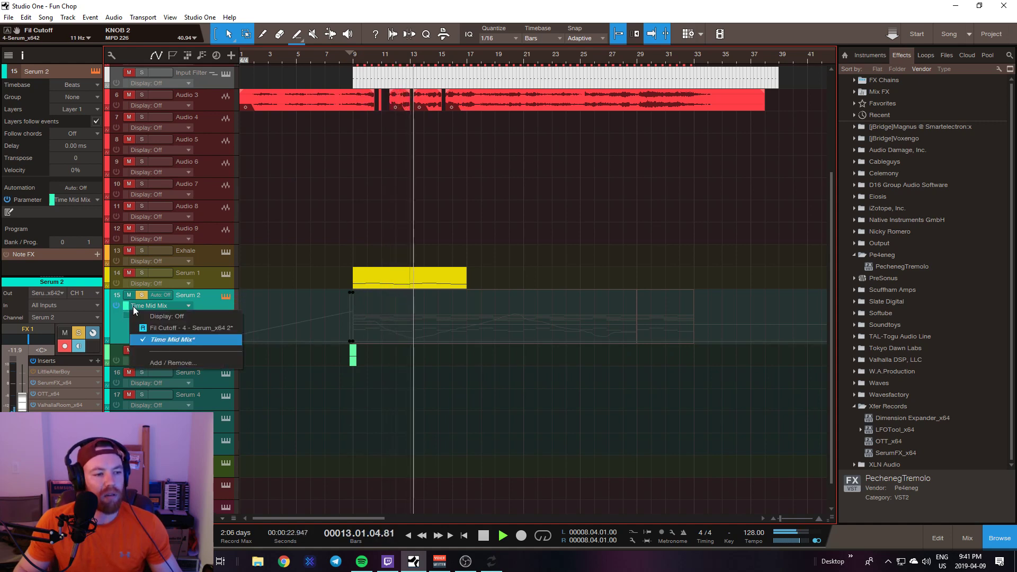
left_click(199, 302)
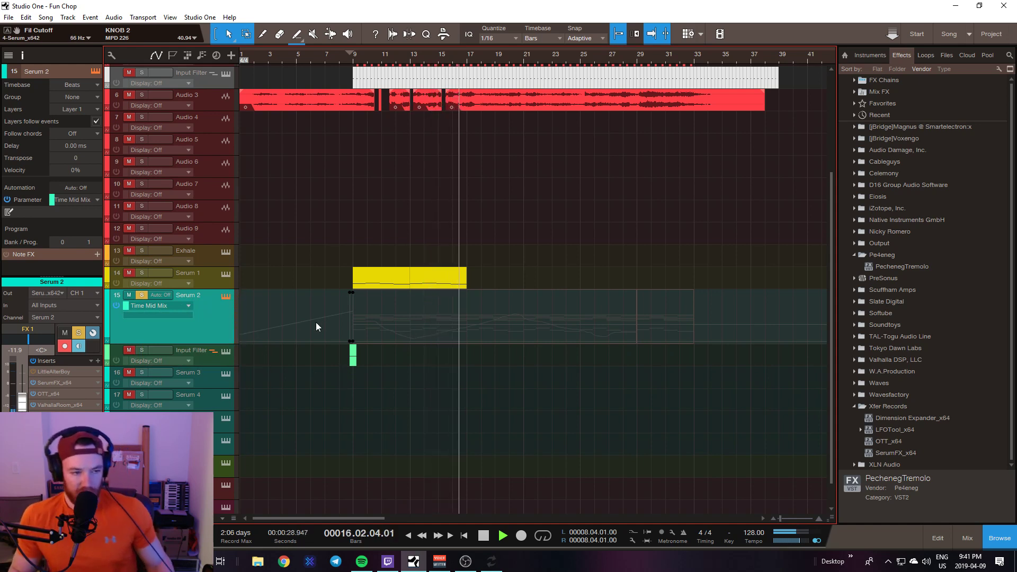
key("a")
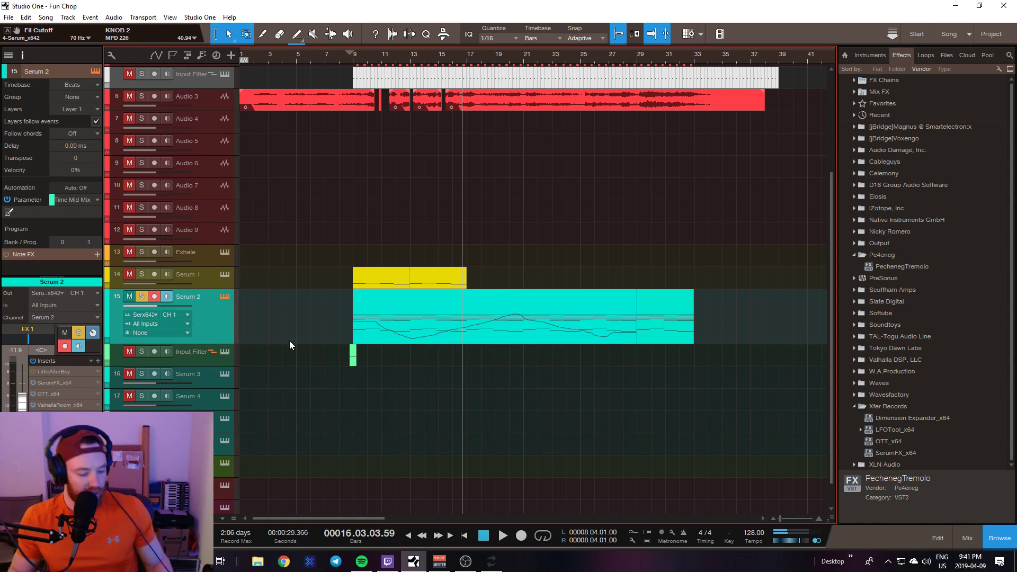
Undo the Fil Cutoff curve recorded in the Serum 2 part, unsolo and disarm the track, and save the song.
key("ctrl+s")
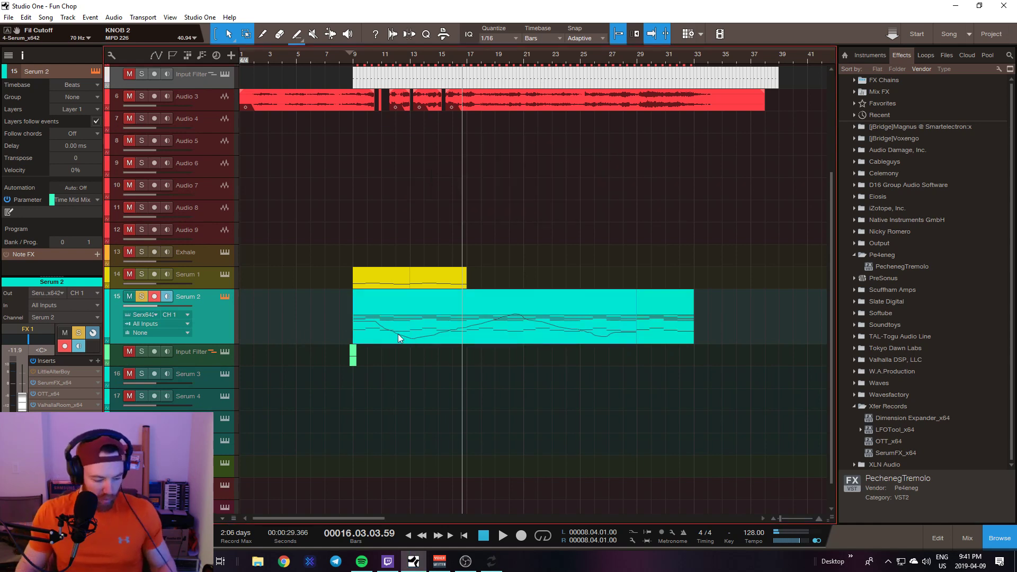
key("ctrl+z")
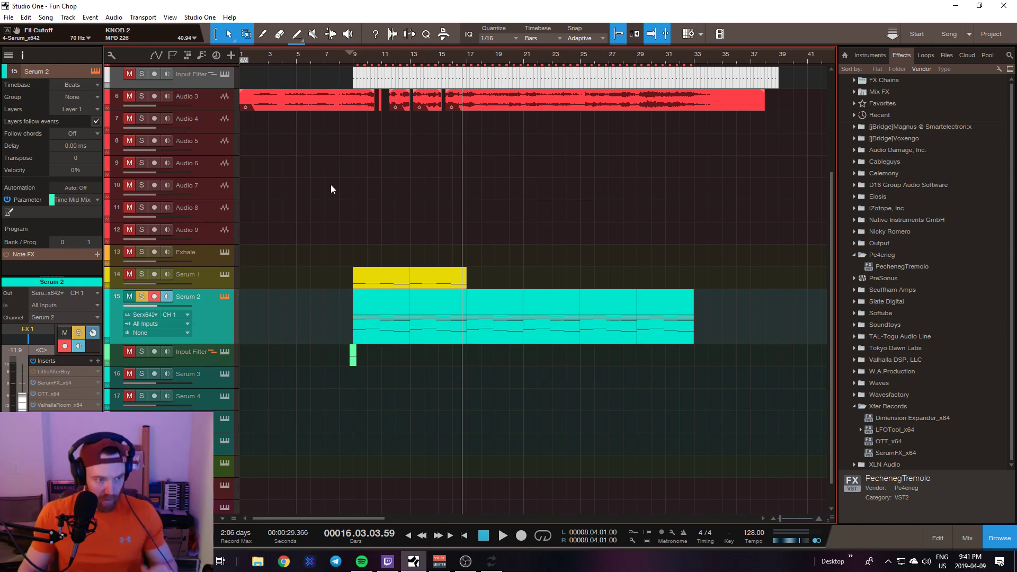
left_click(156, 296)
key("s")
key("ctrl+s")
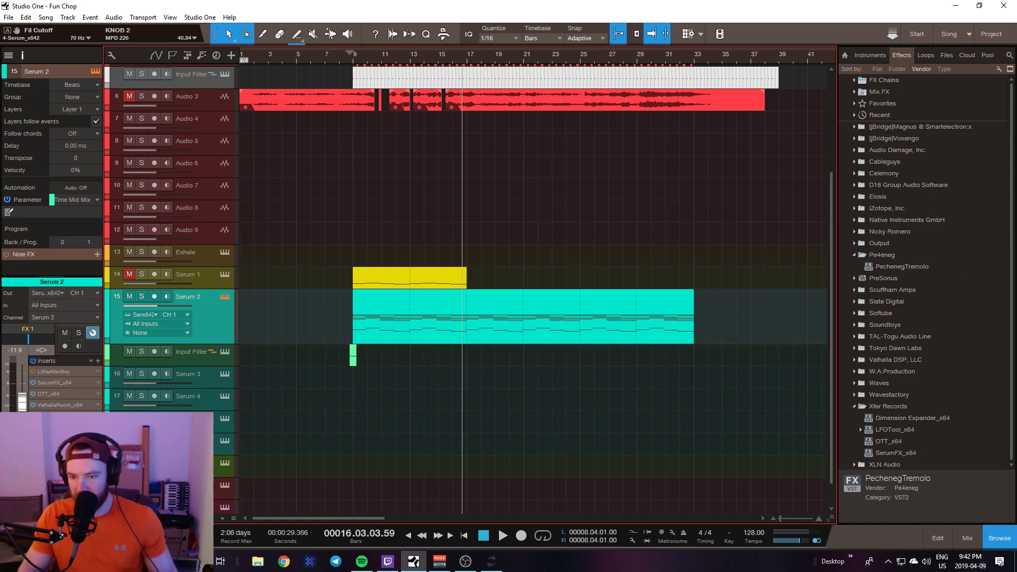
left_click(1016, 273)
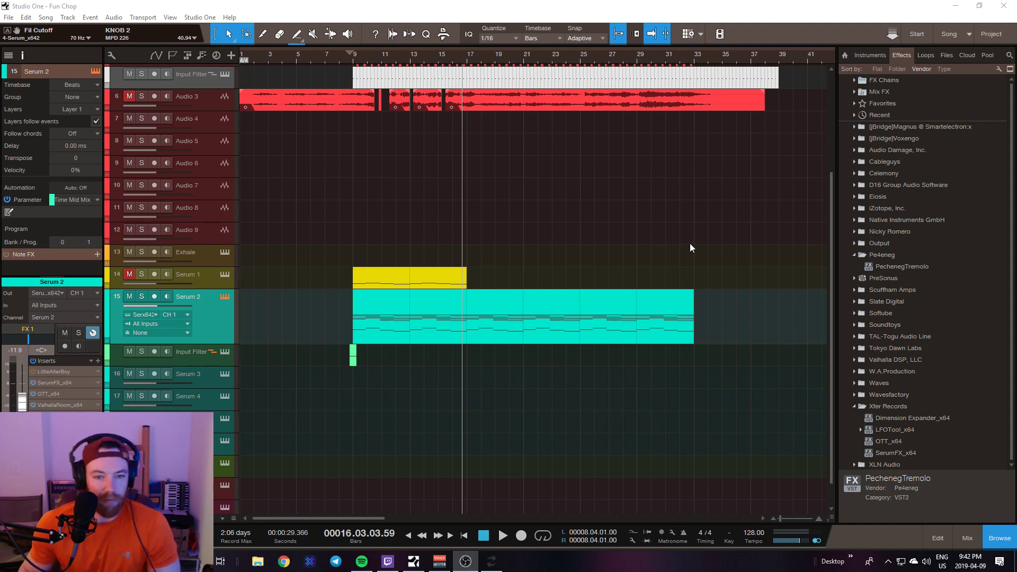
left_click(660, 231)
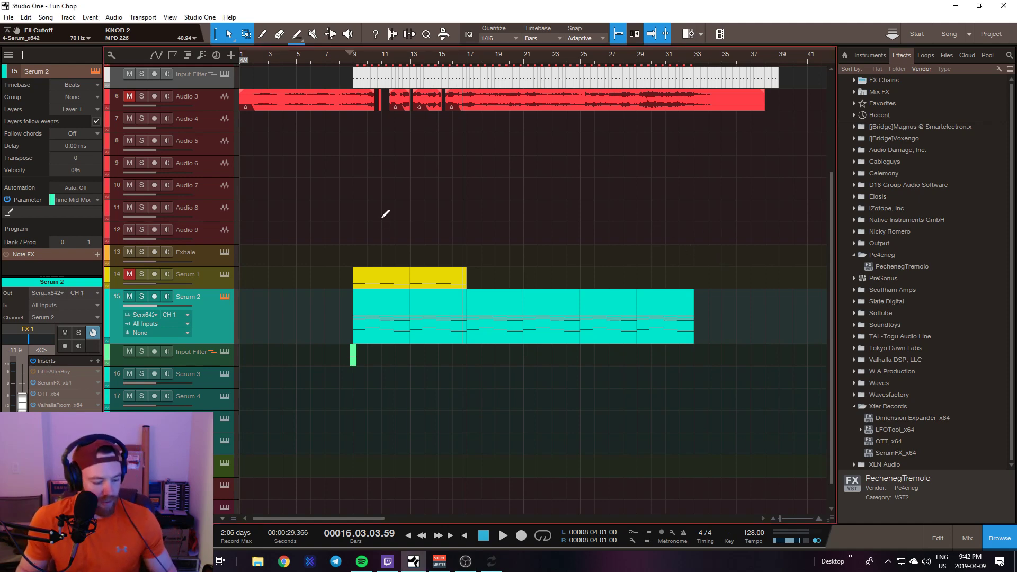
Close all open documents and open the recent song dated 2 days ago.
scroll(305, 169, "up", 5)
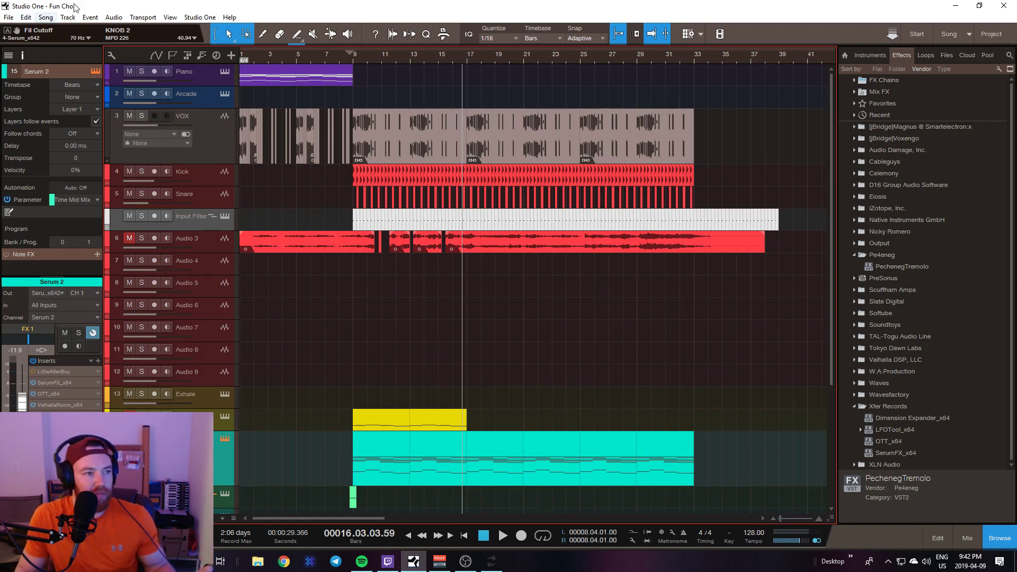
left_click(9, 18)
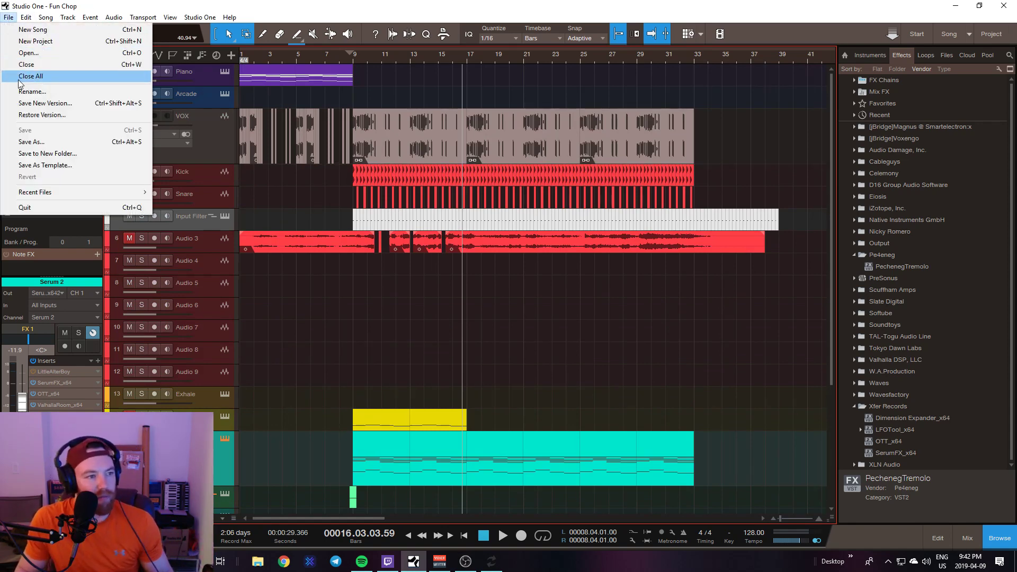
left_click(51, 74)
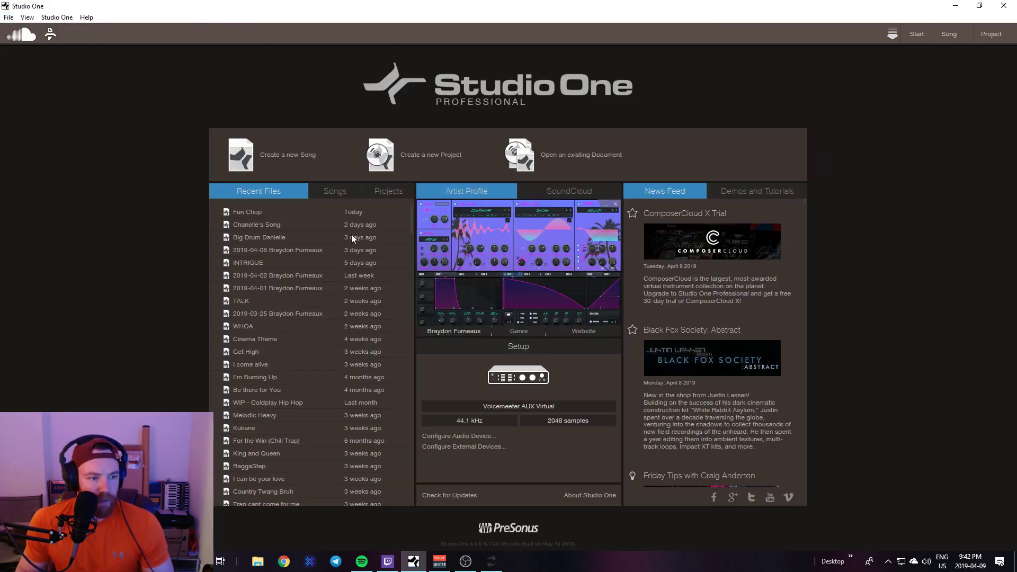
left_click(273, 228)
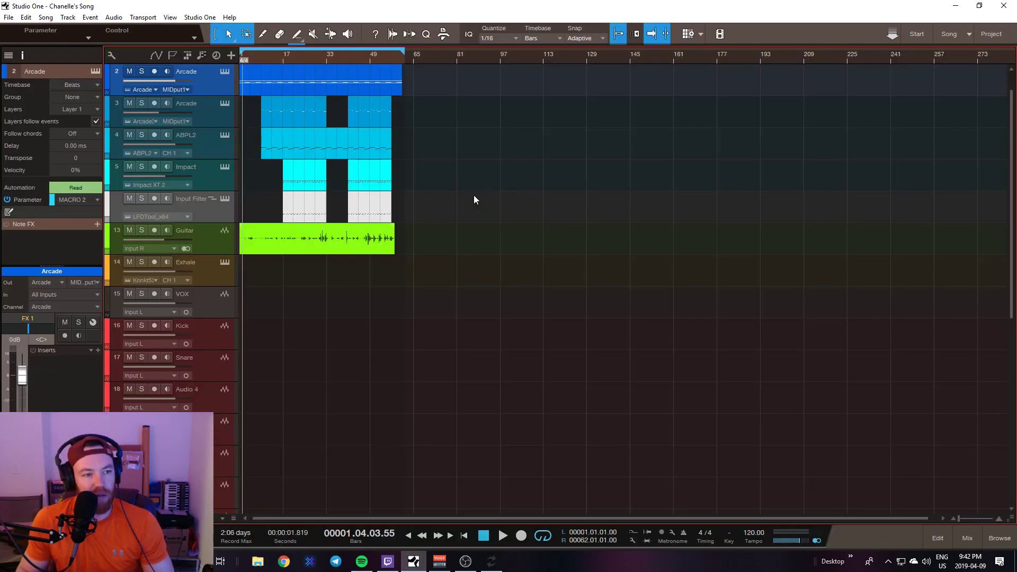
Play the opened song's opening bars twice from bar 1, stopping after each short listen.
scroll(466, 190, "down", 2)
scroll(463, 186, "up", 3)
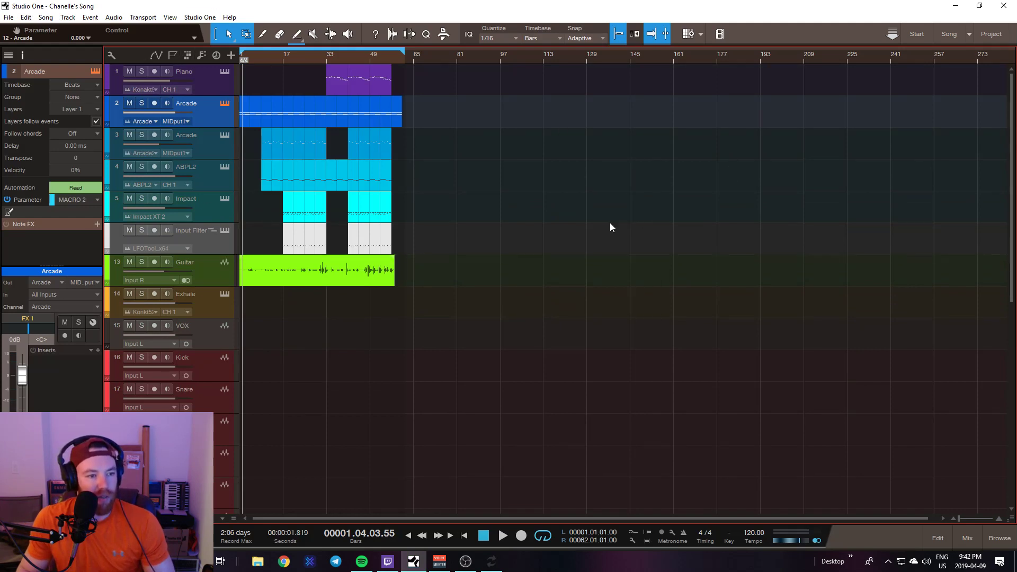
key("comma")
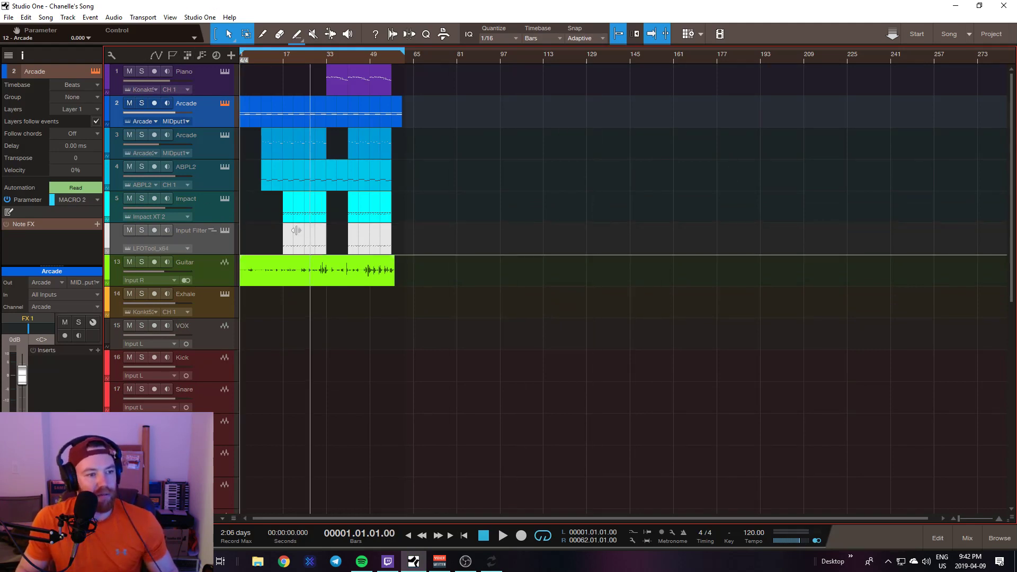
key("space")
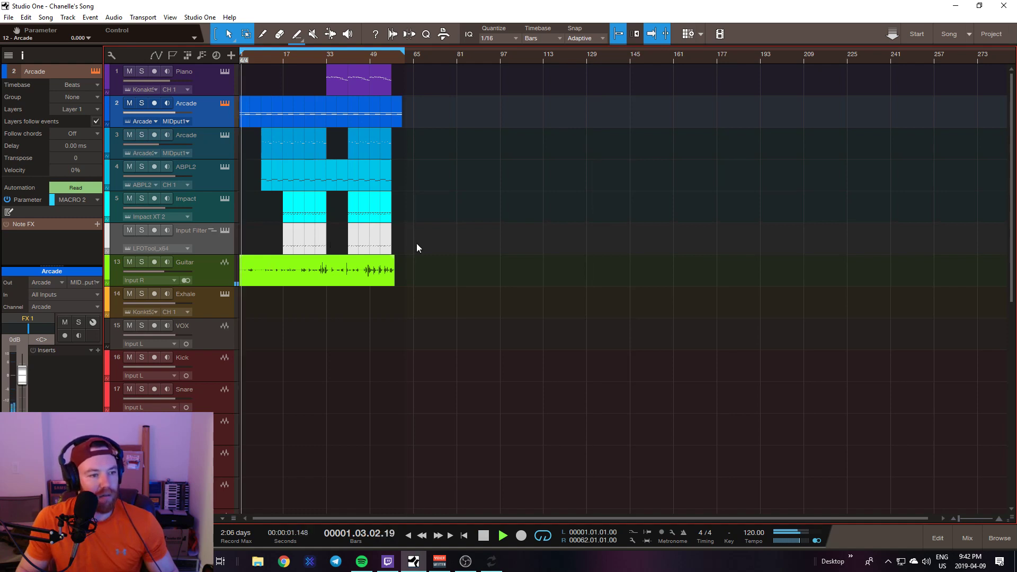
key("space")
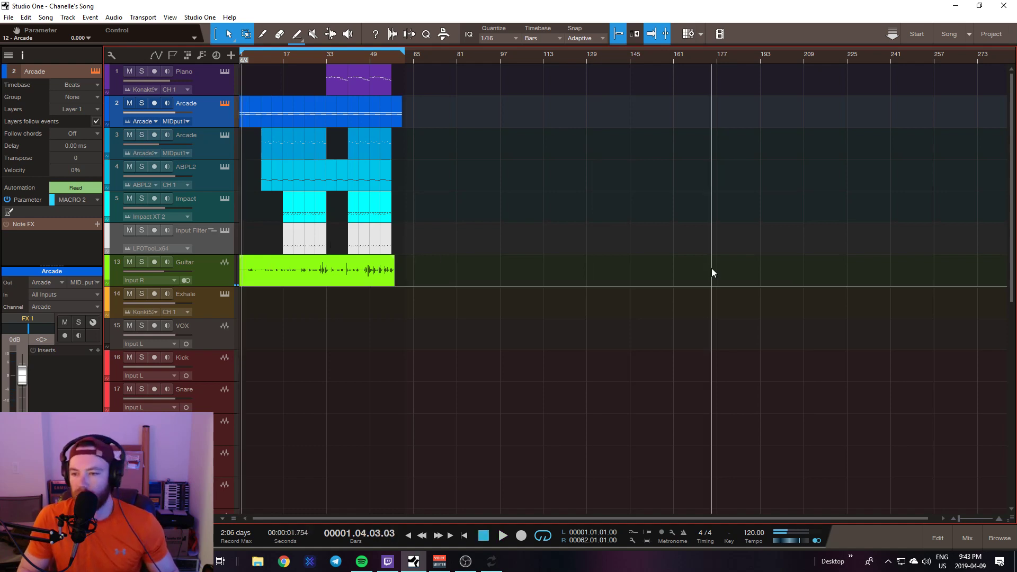
key("comma")
key("space")
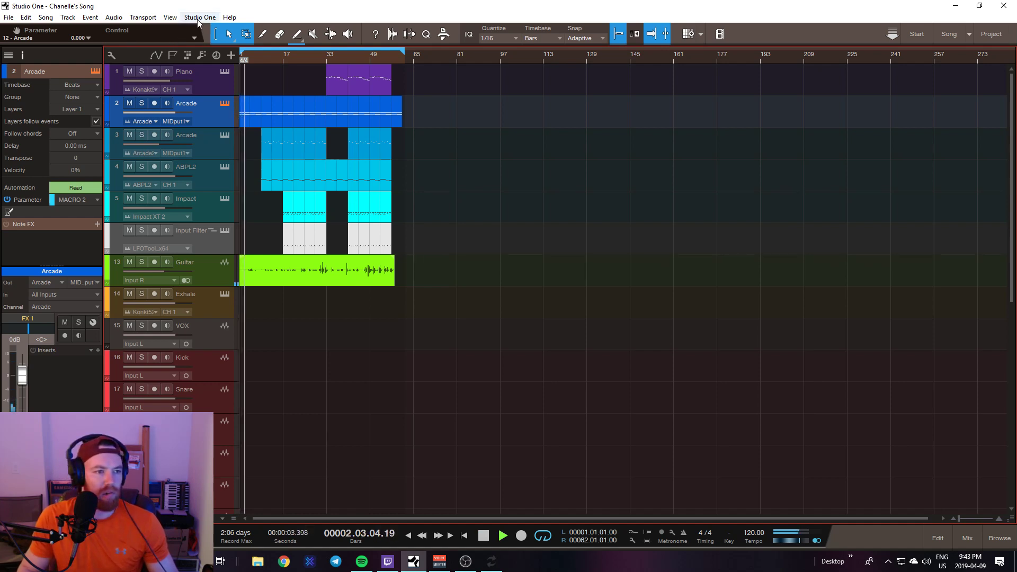
key("space")
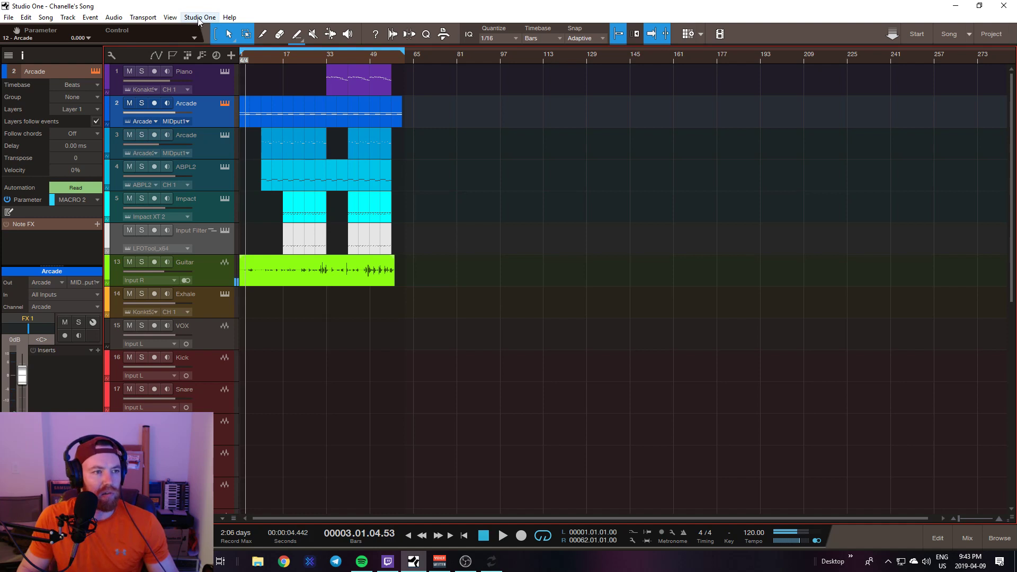
Check the audio device, block size and sample rate in the audio setup options, and close the options.
left_click(199, 18)
left_click(212, 148)
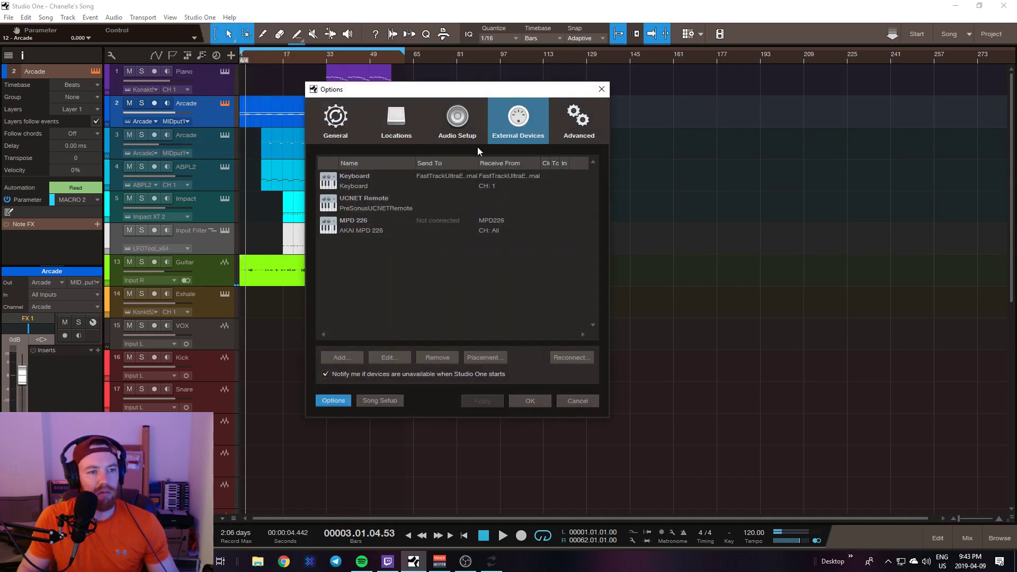
left_click(398, 130)
left_click(442, 125)
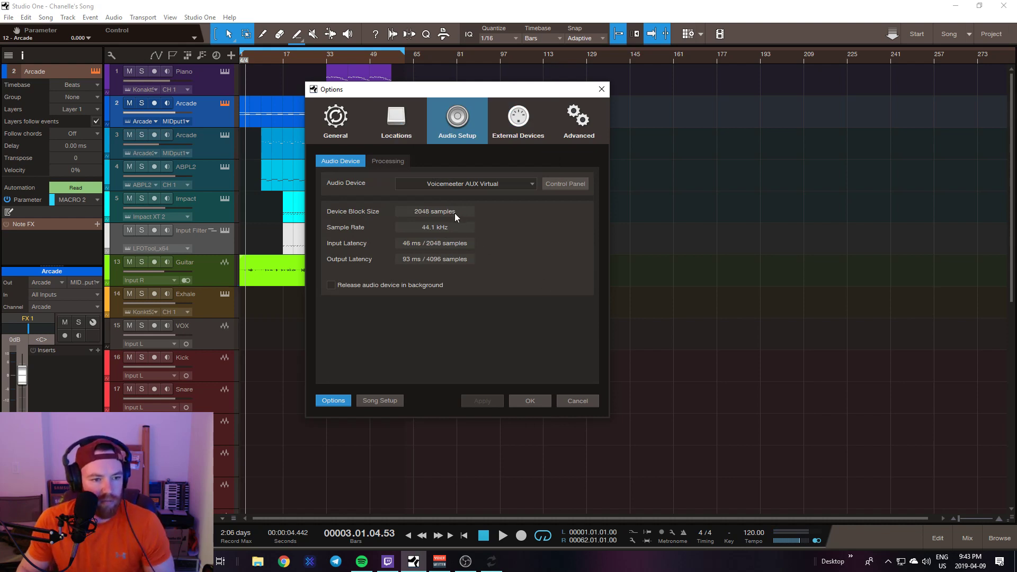
left_click(525, 405)
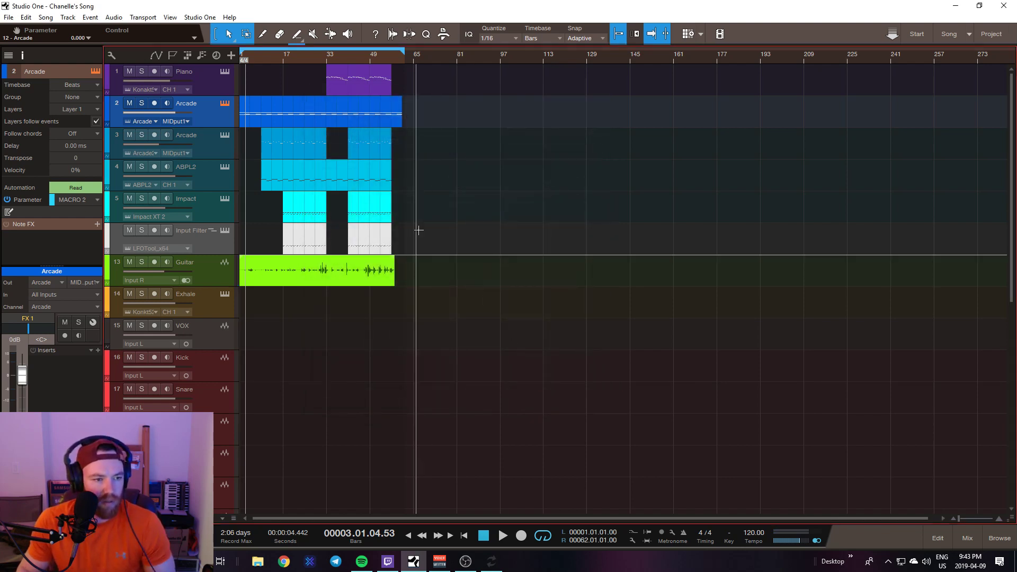
Switch to Chrome, open the SoundCloud profile, and play and pause the uploaded version of the open song.
left_click(285, 562)
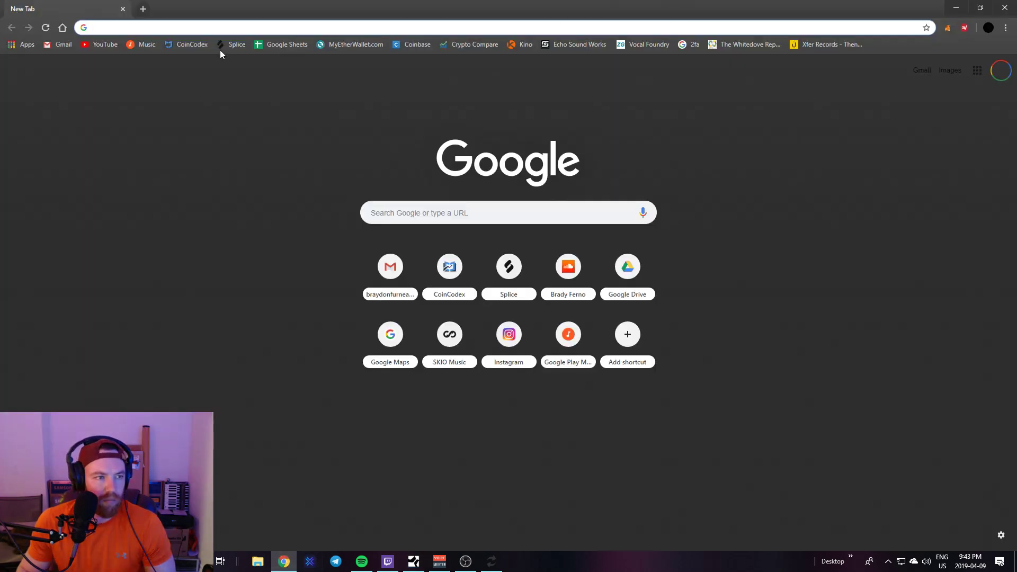
left_click(565, 266)
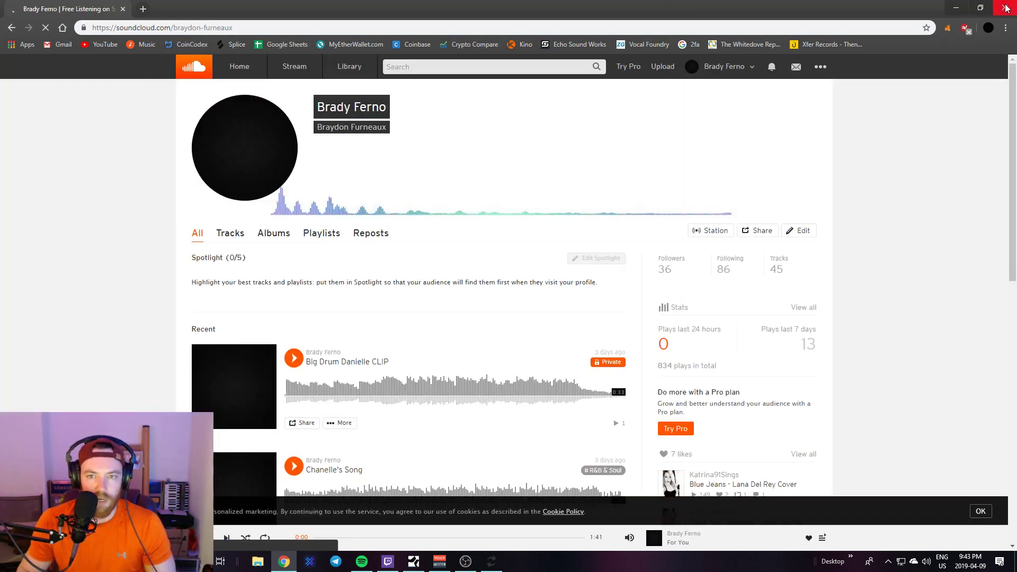
scroll(416, 394, "down", 1)
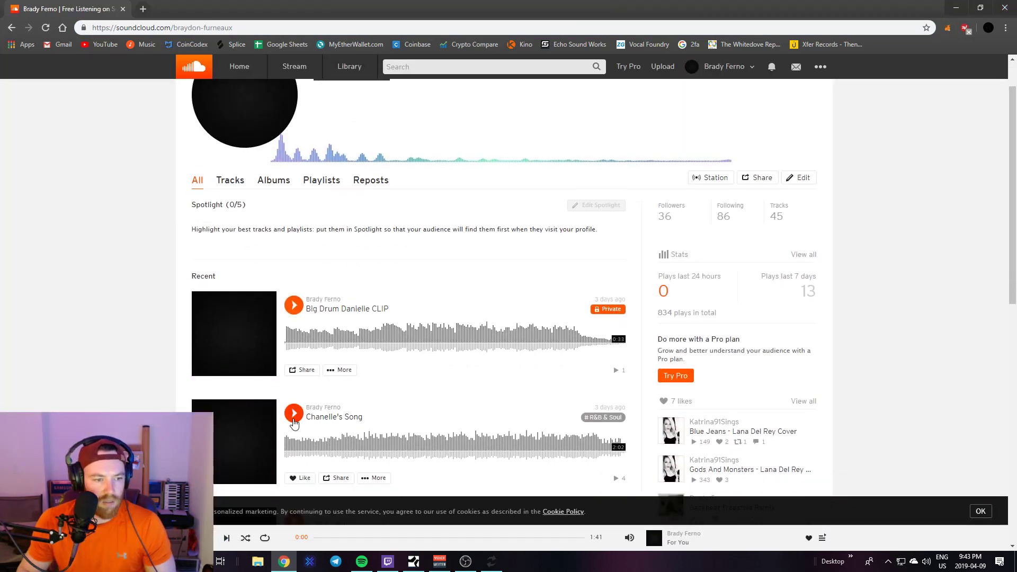
left_click(295, 421)
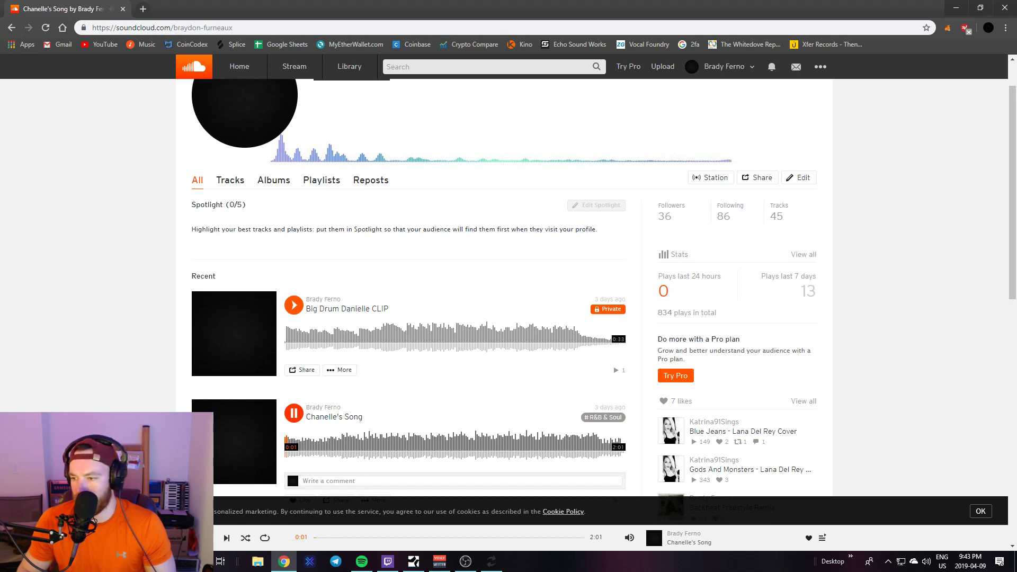
key("alt+Tab")
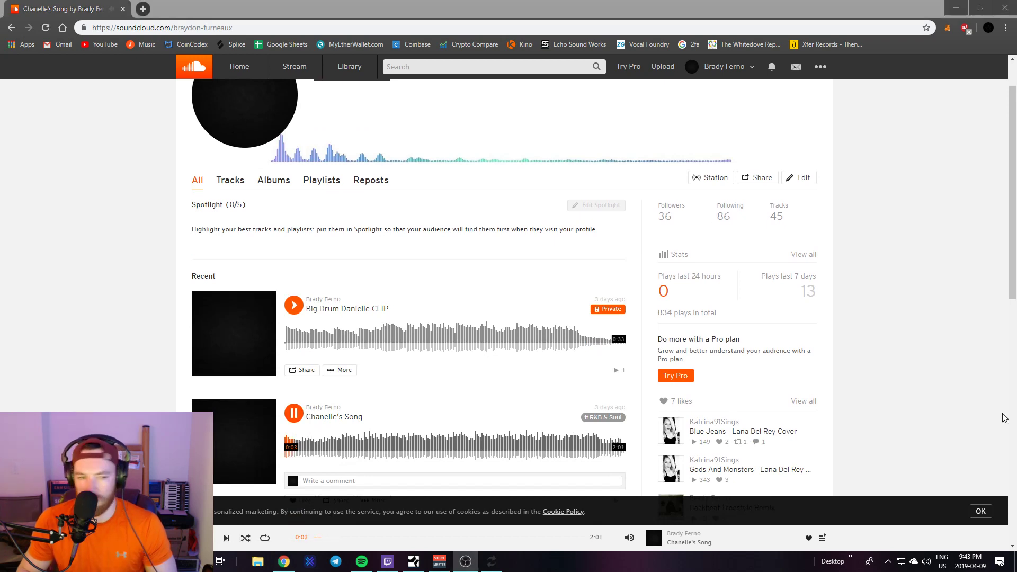
left_click(298, 414)
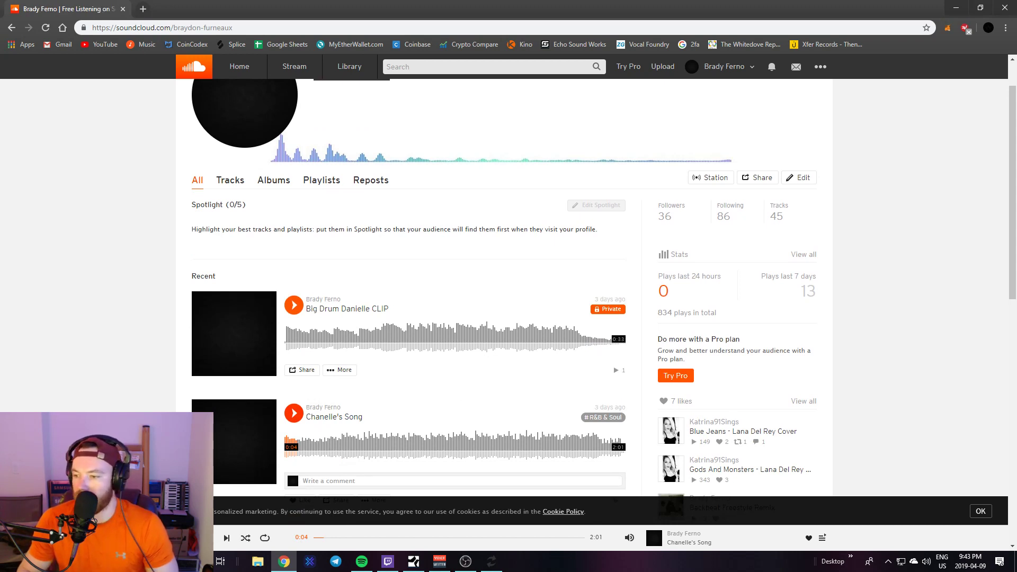
Resume the SoundCloud track briefly, pause it again, and close the browser to return to Studio One.
key("alt+Tab")
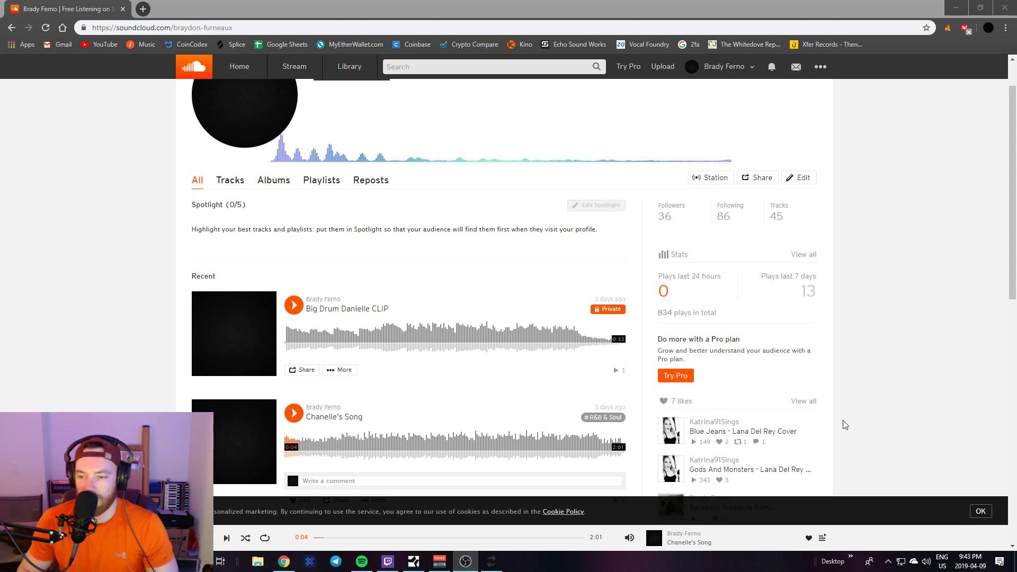
left_click(295, 415)
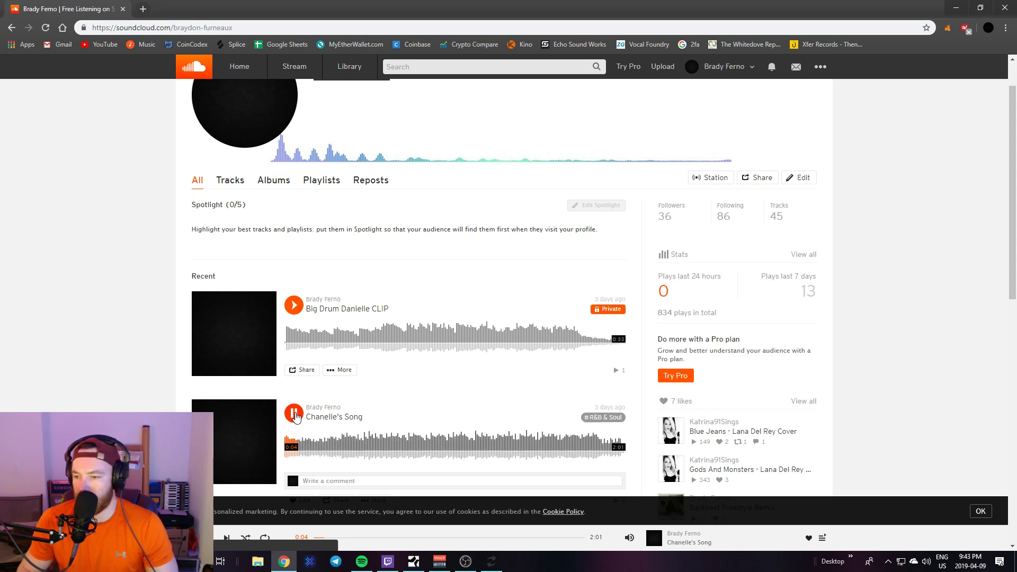
left_click(295, 416)
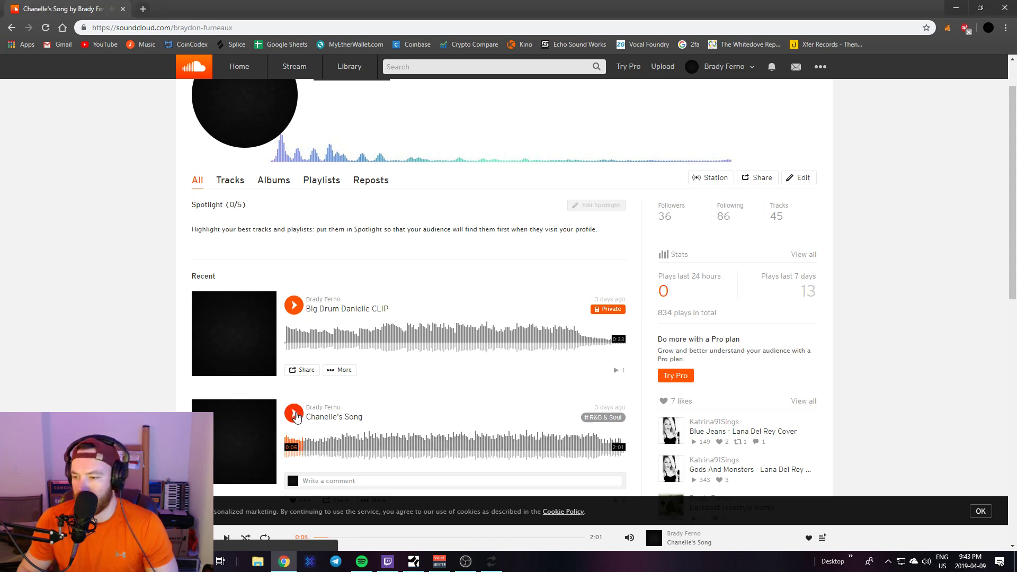
key("alt+Tab")
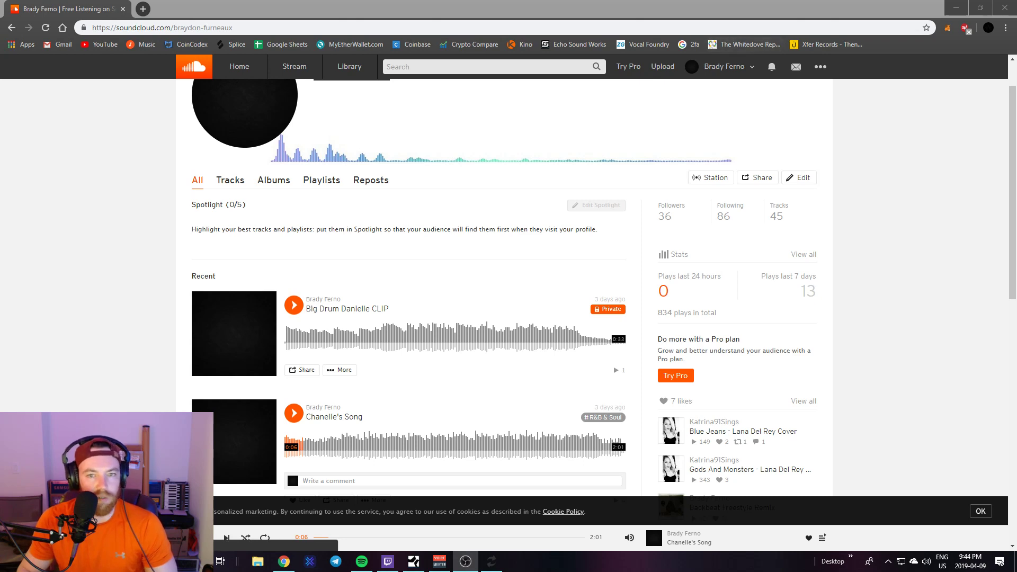
left_click(1004, 7)
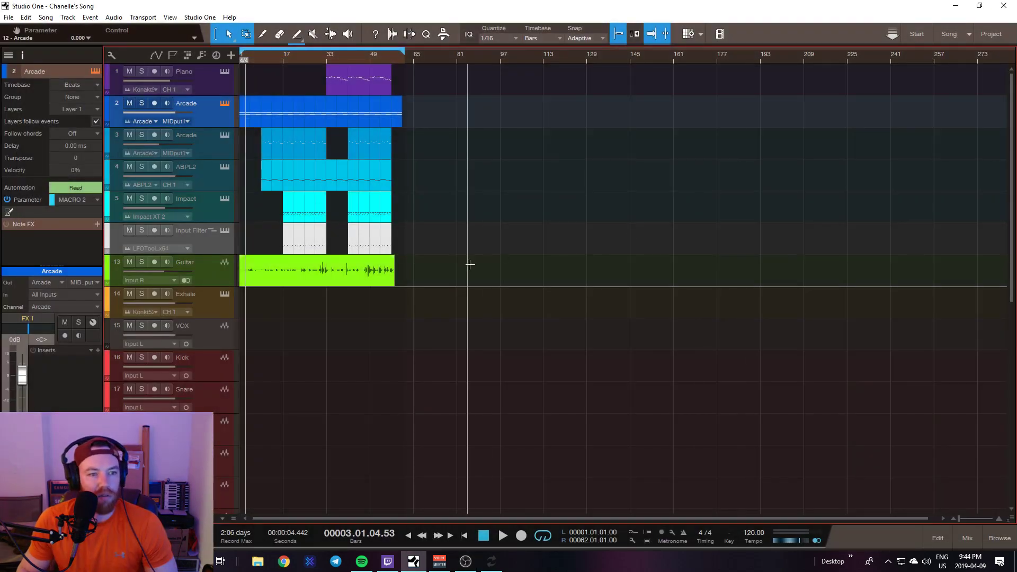
Play the song and view the MACRO 2 and EQ FrqH automation on the two Arcade tracks, then hide the automation.
key("space")
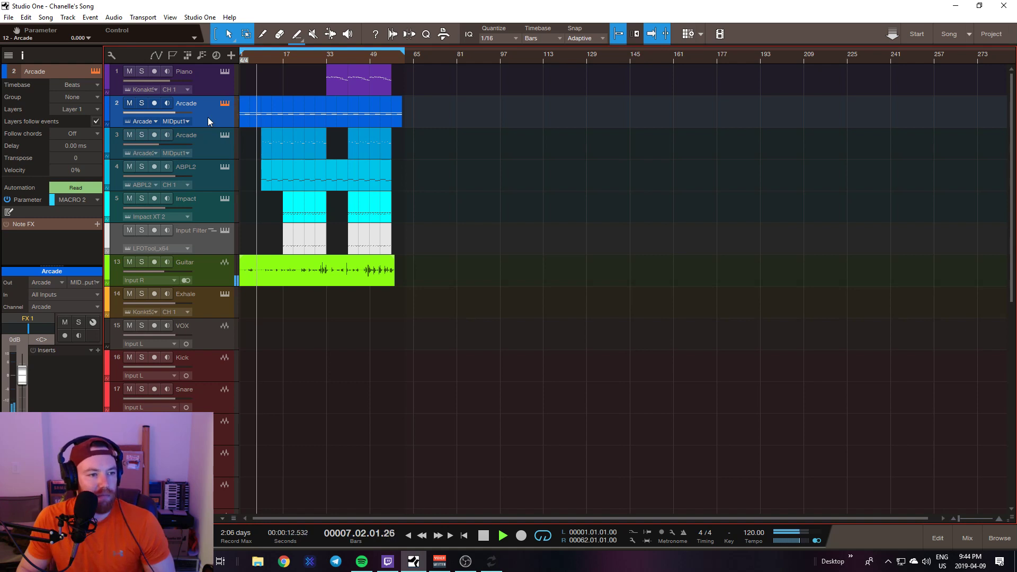
key("a")
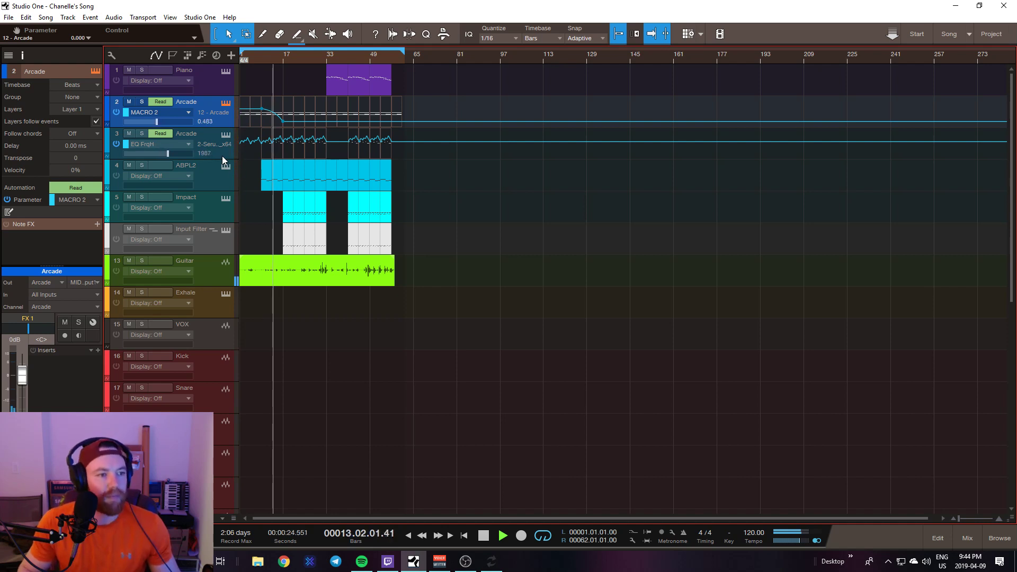
key("a")
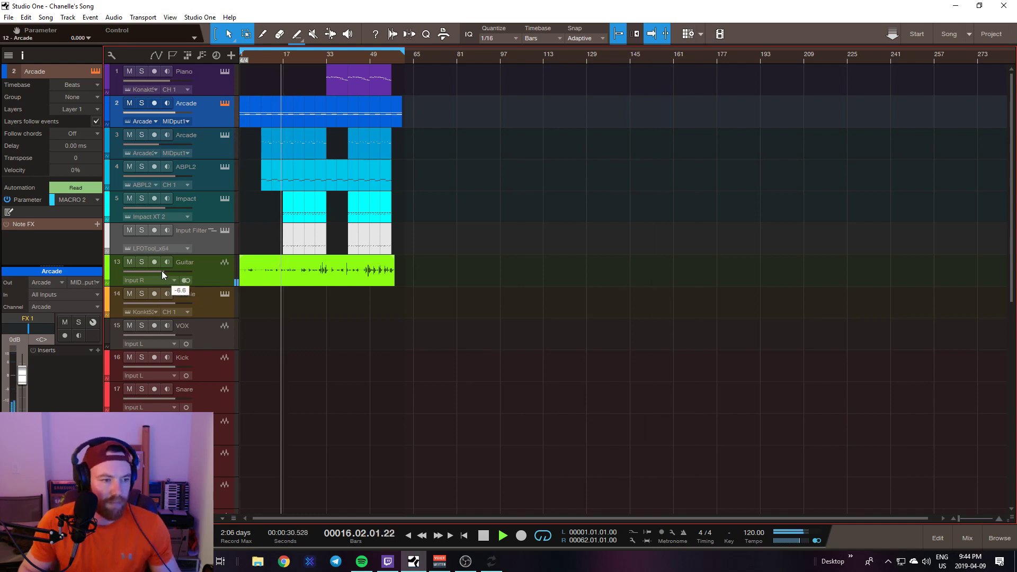
Raise the Guitar track's volume to -4.3 dB, stop playback, solo the track and move the playhead to bar 12.
left_click_drag(162, 271, 166, 271)
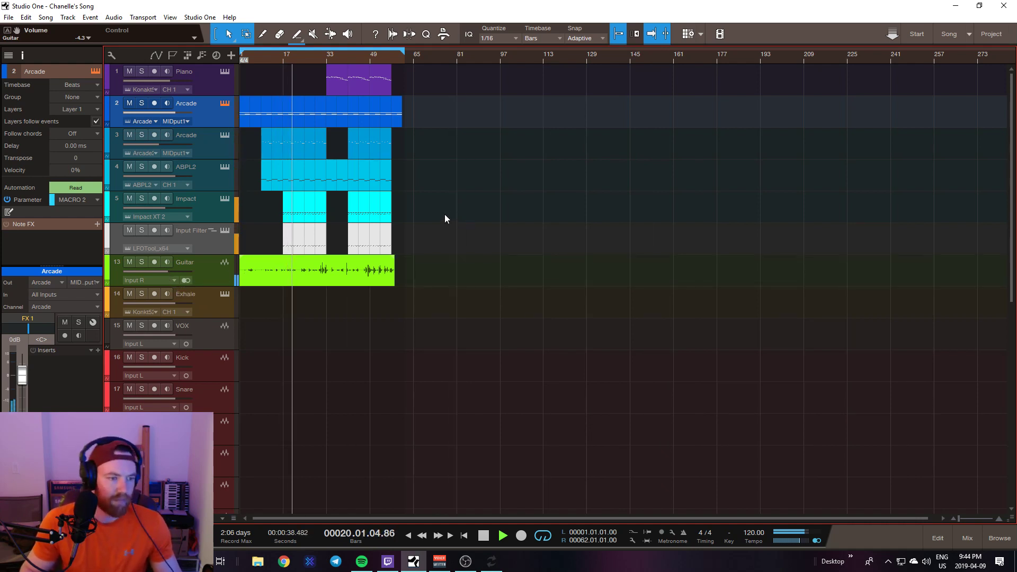
key("space")
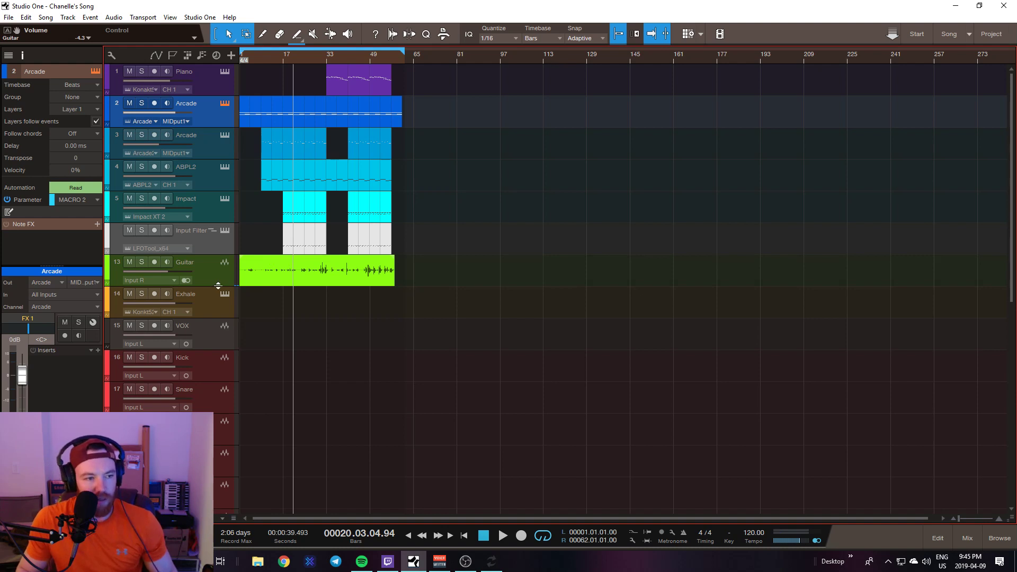
left_click(144, 265)
left_click(268, 61)
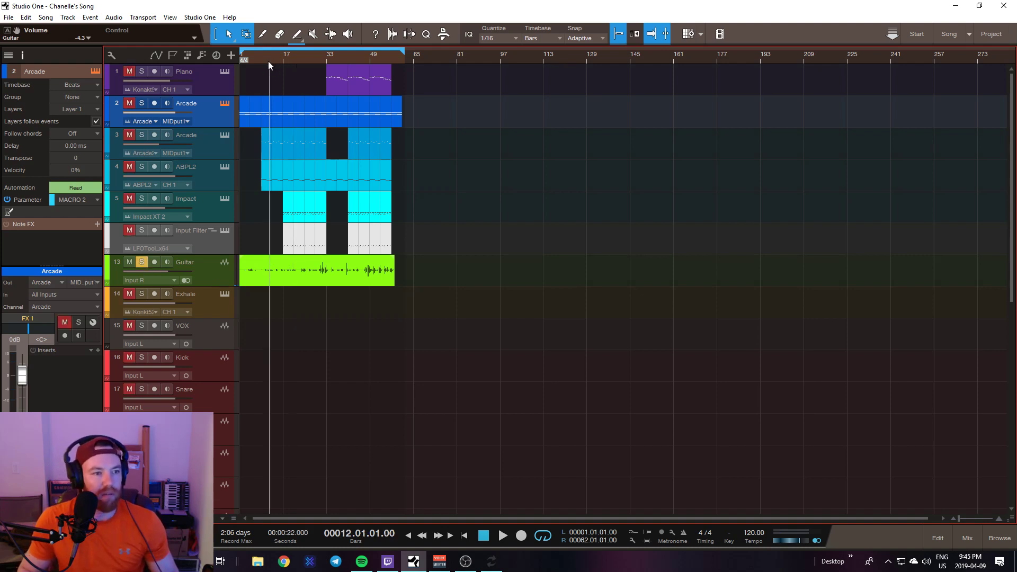
Play the soloed Guitar track from bar 12, skip ahead twice, add the first Arcade track to the solo, stop, and unsolo both tracks.
key("space")
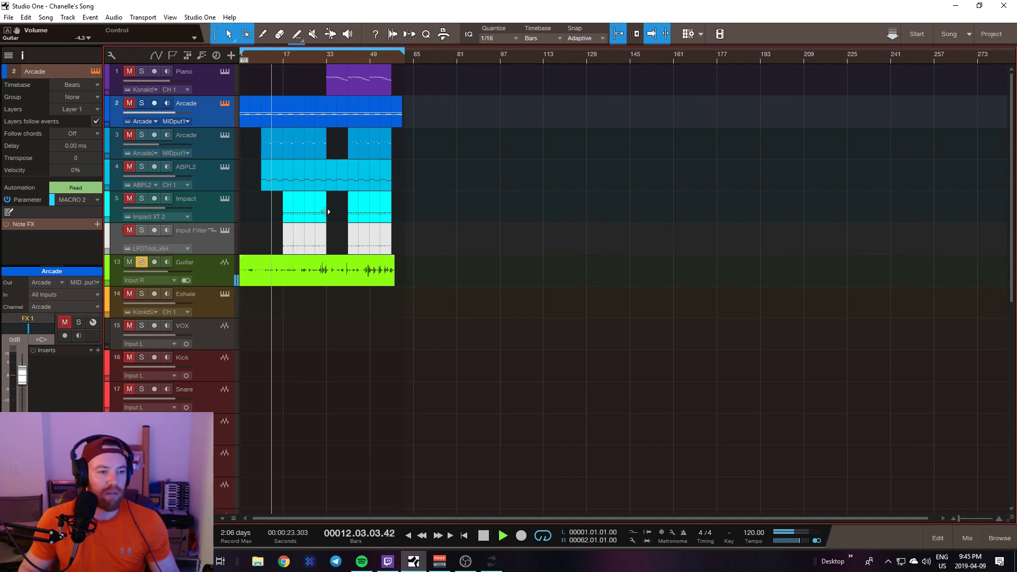
left_click(319, 55)
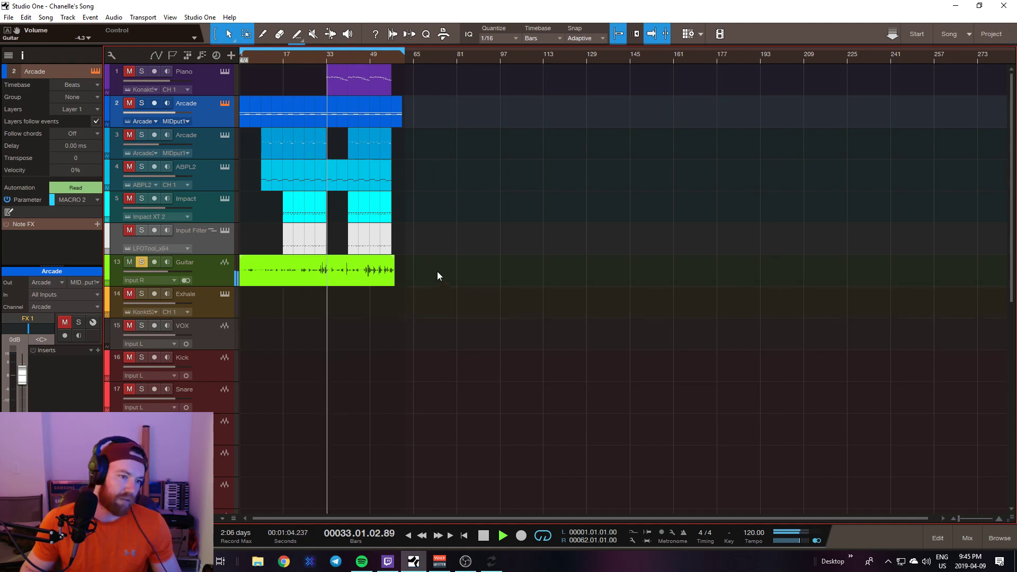
left_click(360, 58)
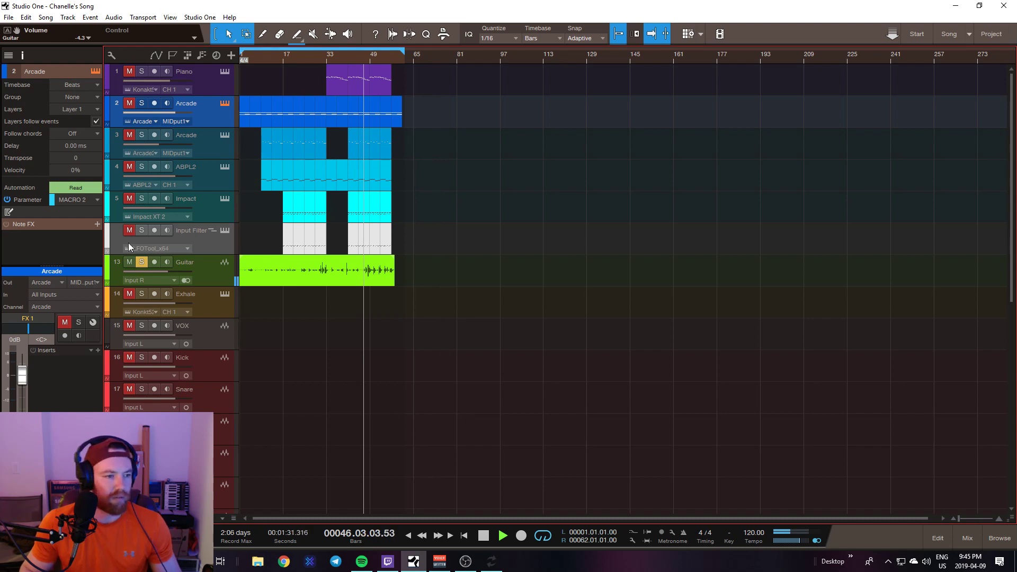
left_click(142, 102)
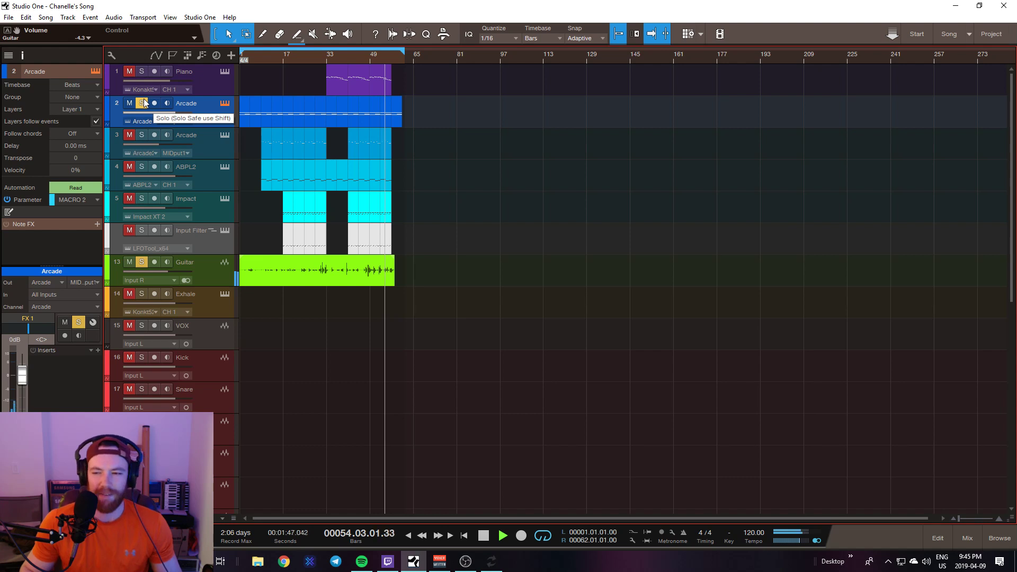
key("space")
left_click(142, 103)
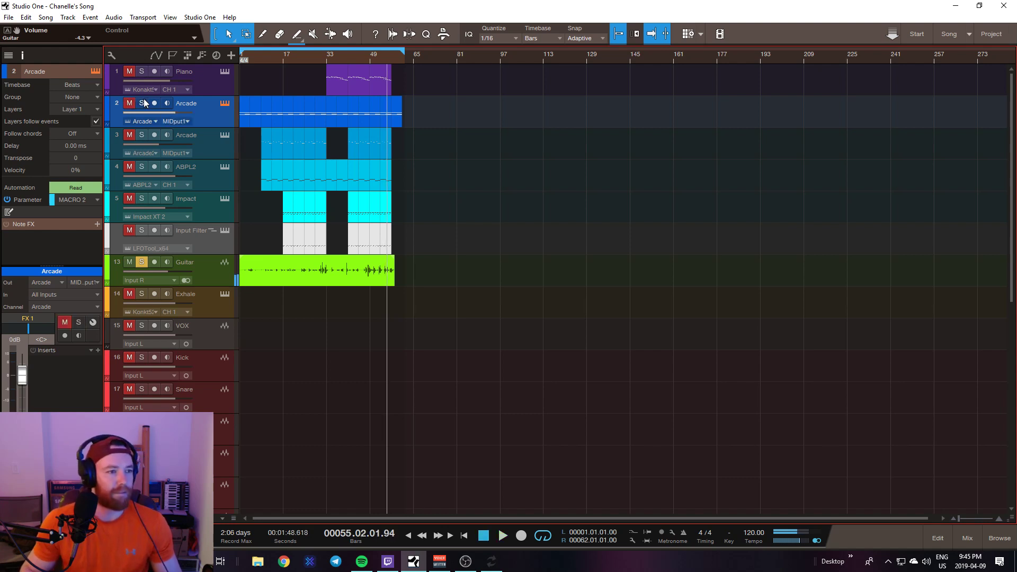
left_click(140, 262)
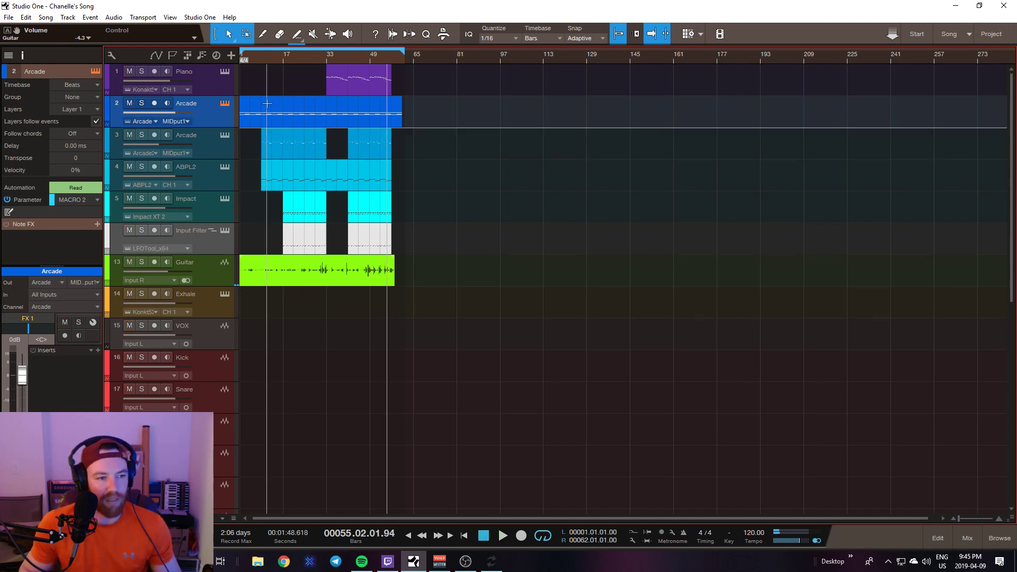
Solo the Piano track, play it from bar 33, clear the solo, and stop playback.
left_click(202, 247)
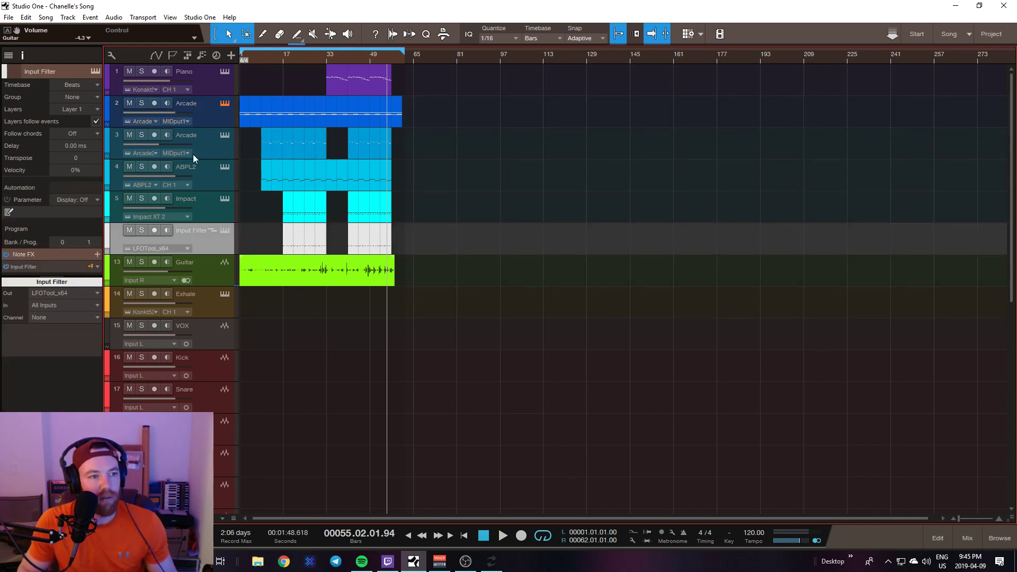
key("Home")
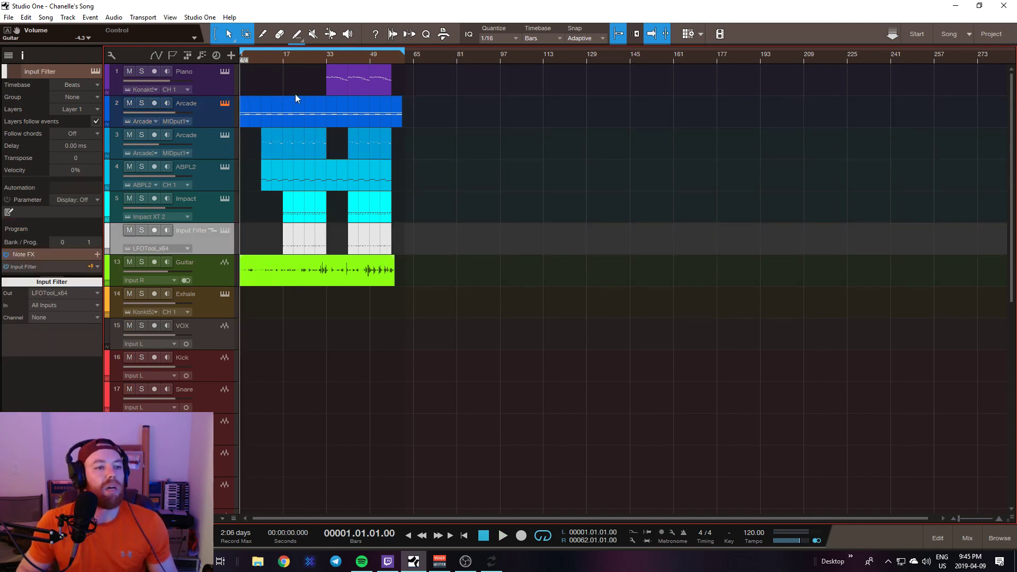
left_click(326, 56)
left_click(144, 74)
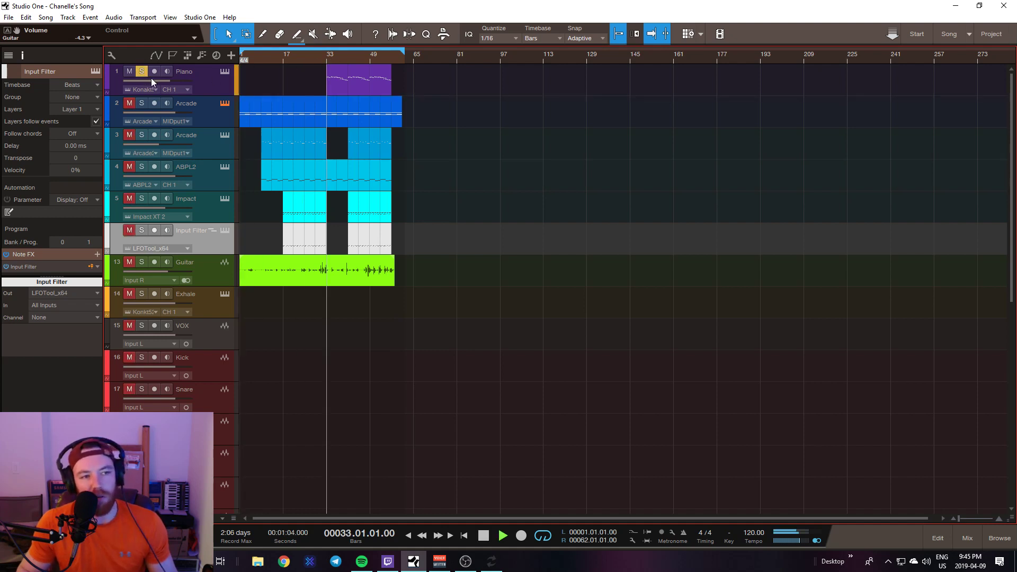
key("space")
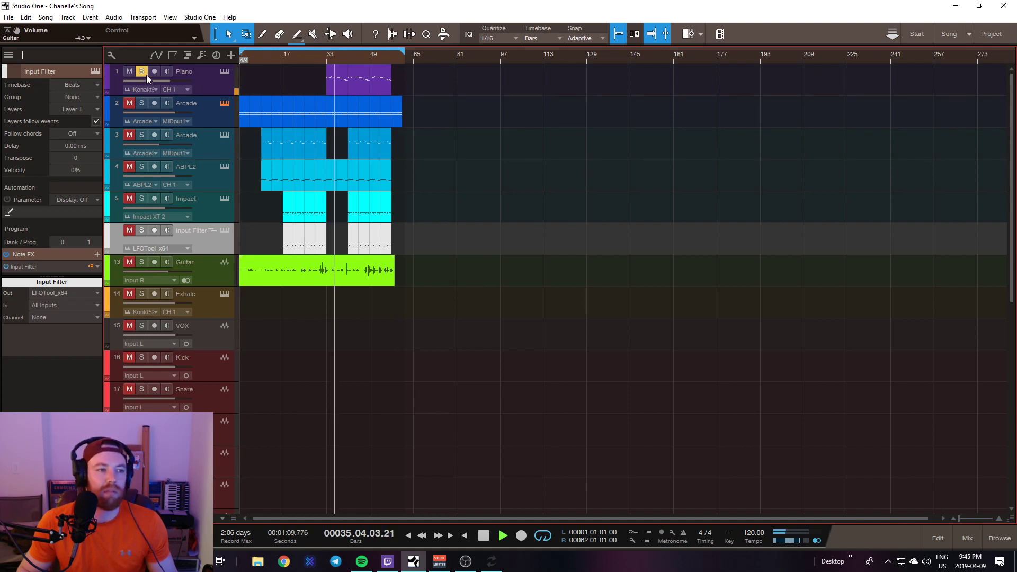
key("space")
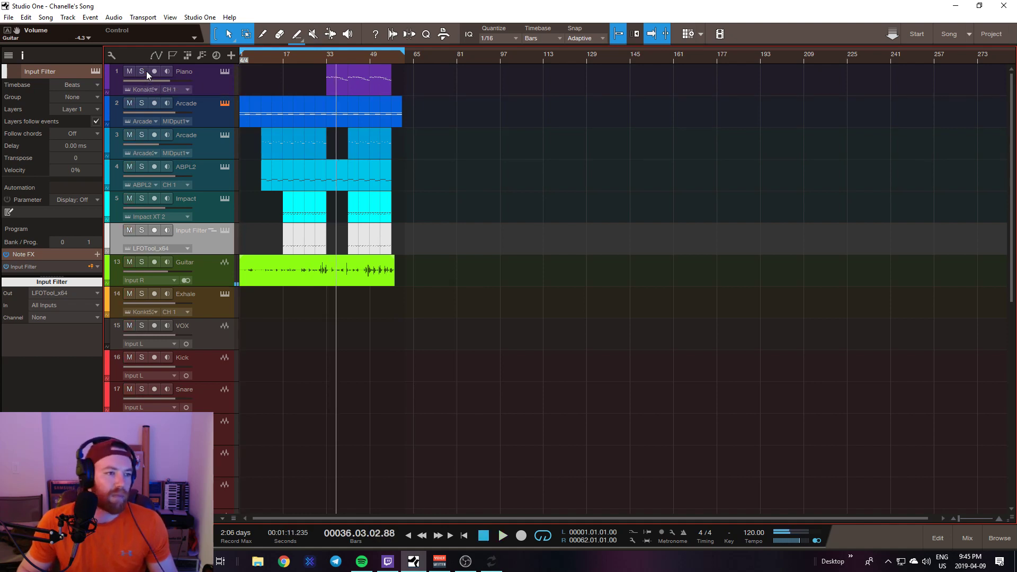
Show the track automation and enlarge the second Arcade track's lane to view its EQ FrqH curve from the song start.
key("a")
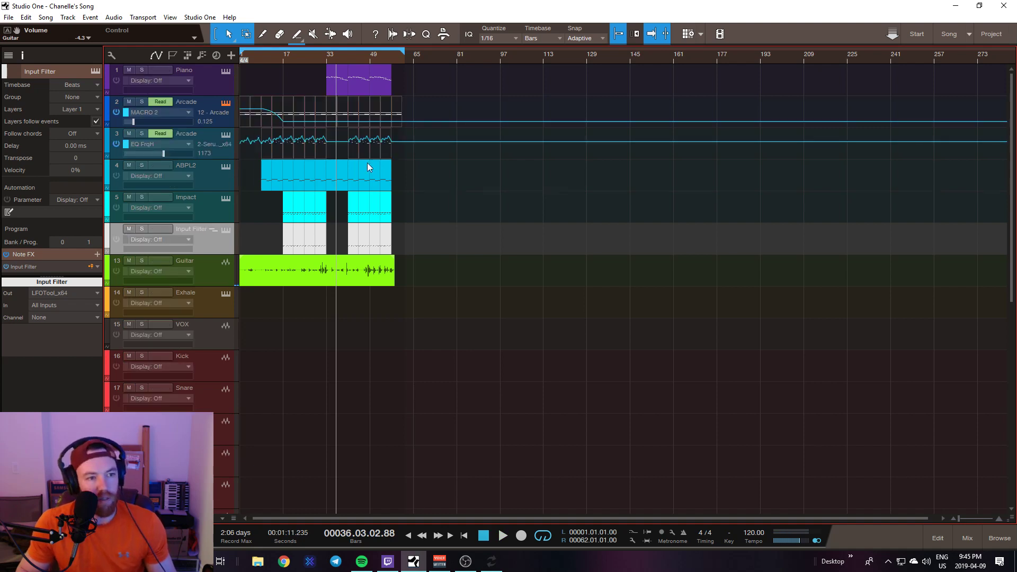
scroll(276, 75, "up", 1)
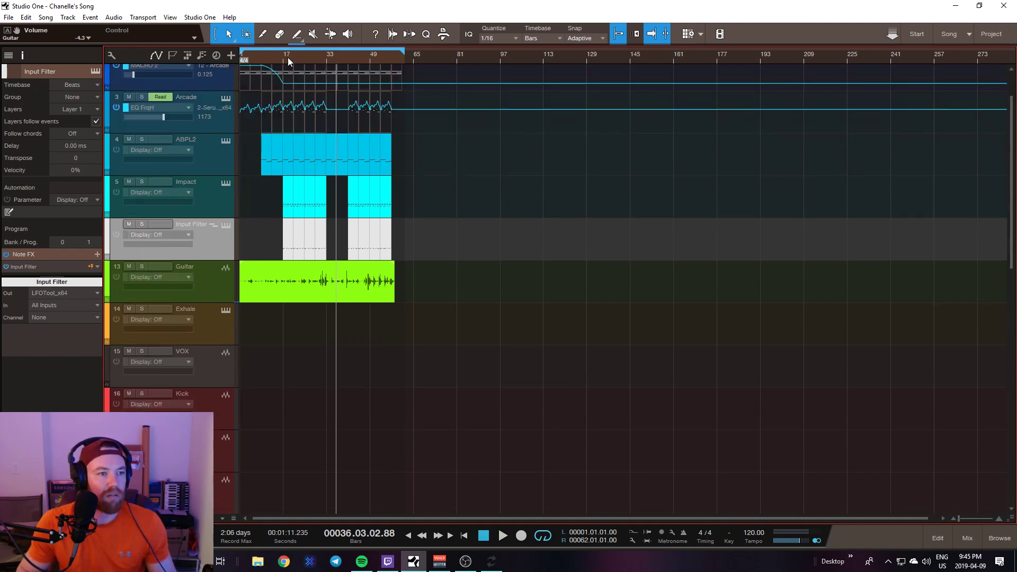
scroll(287, 57, "up", 5)
key("Home")
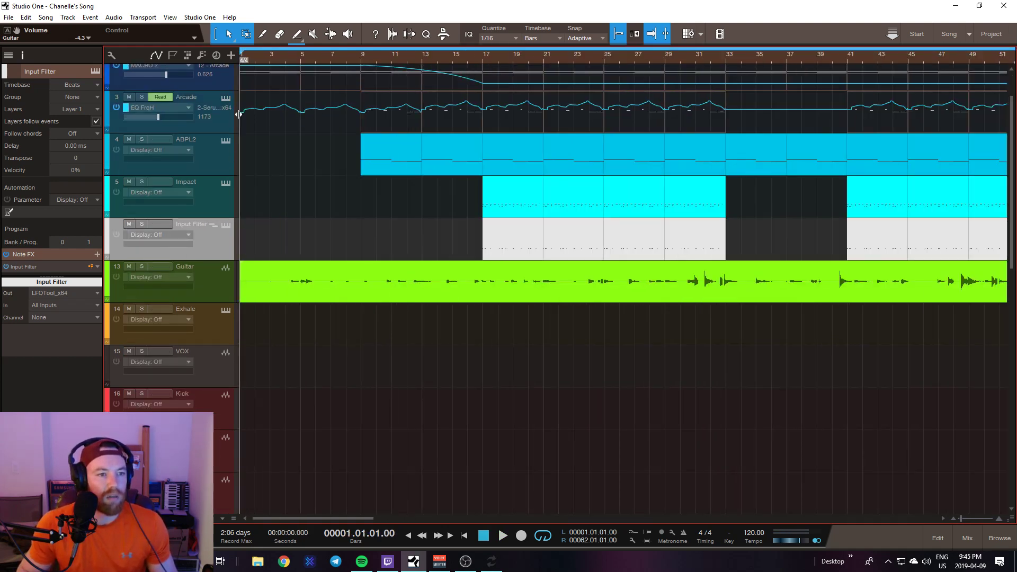
left_click_drag(205, 133, 205, 207)
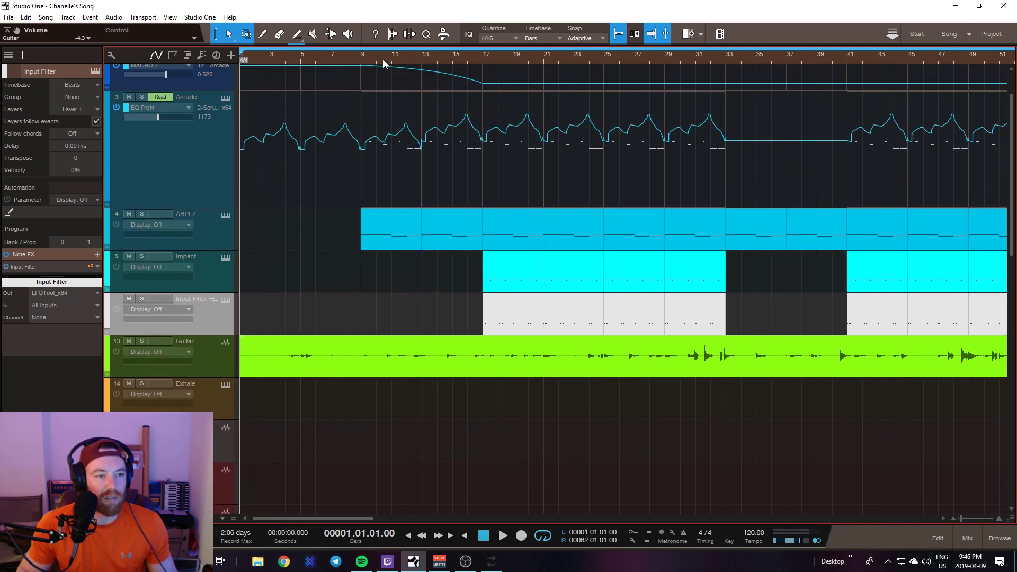
Play the song from bar 9, solo the second Arcade track to hear its EQ FrqH automation, and stop playback.
left_click(358, 55)
key("space")
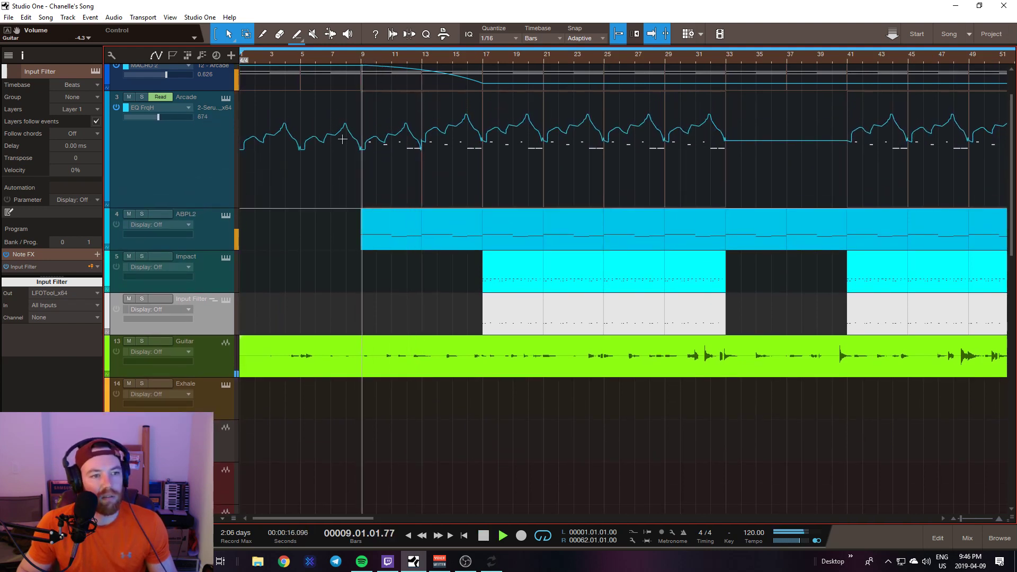
left_click(143, 99)
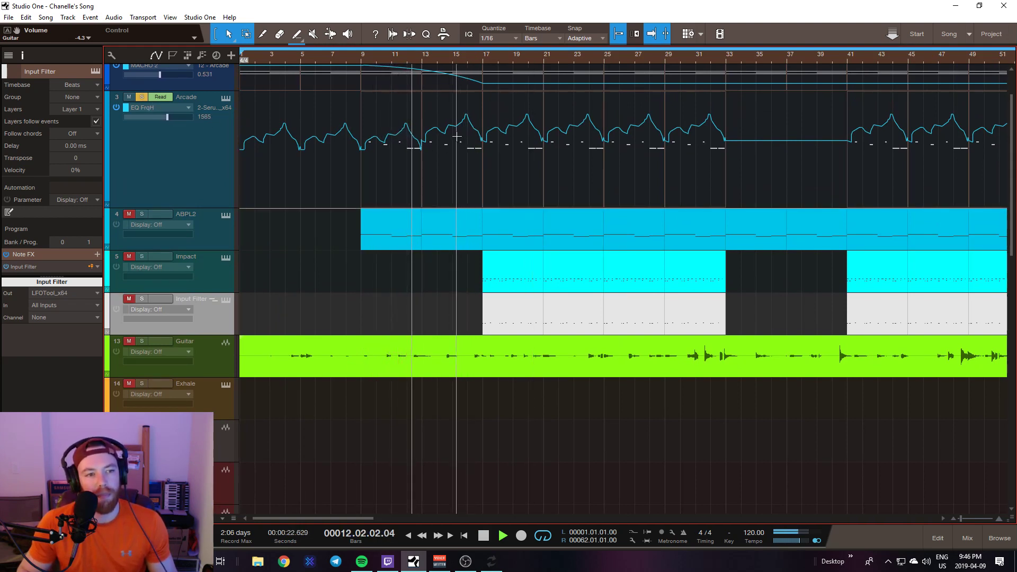
key("space")
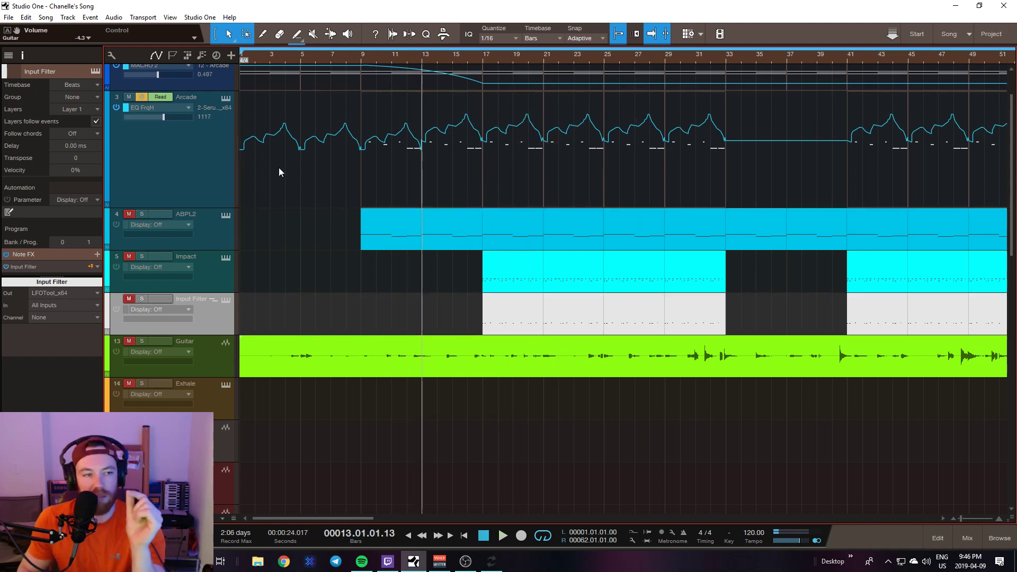
Open the second Arcade channel's macro controls, play from bar 9 to watch the automated EQ FrqH knob, stop, and unsolo the track.
left_click(204, 157)
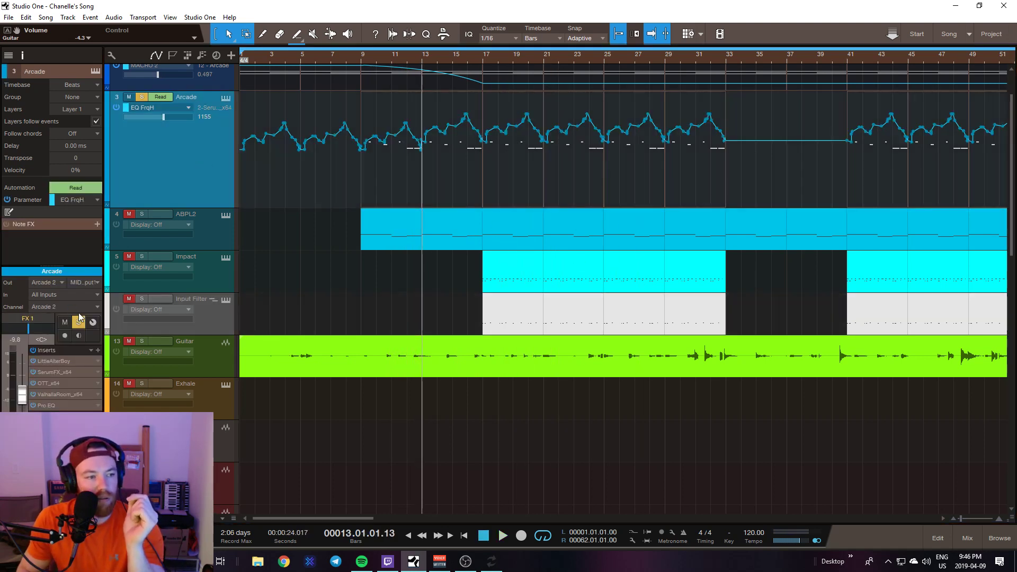
left_click(93, 322)
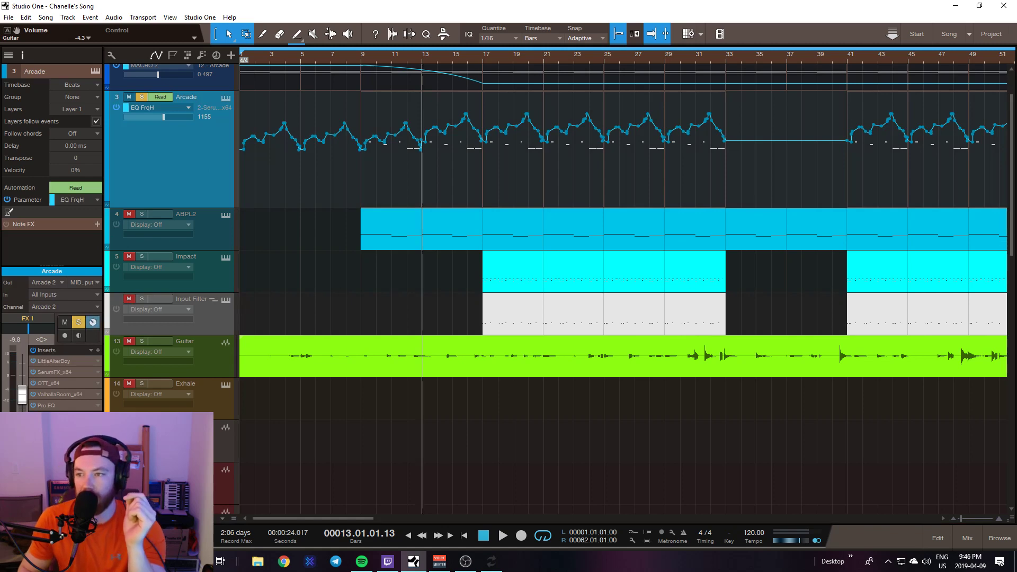
left_click_drag(262, 106, 726, 187)
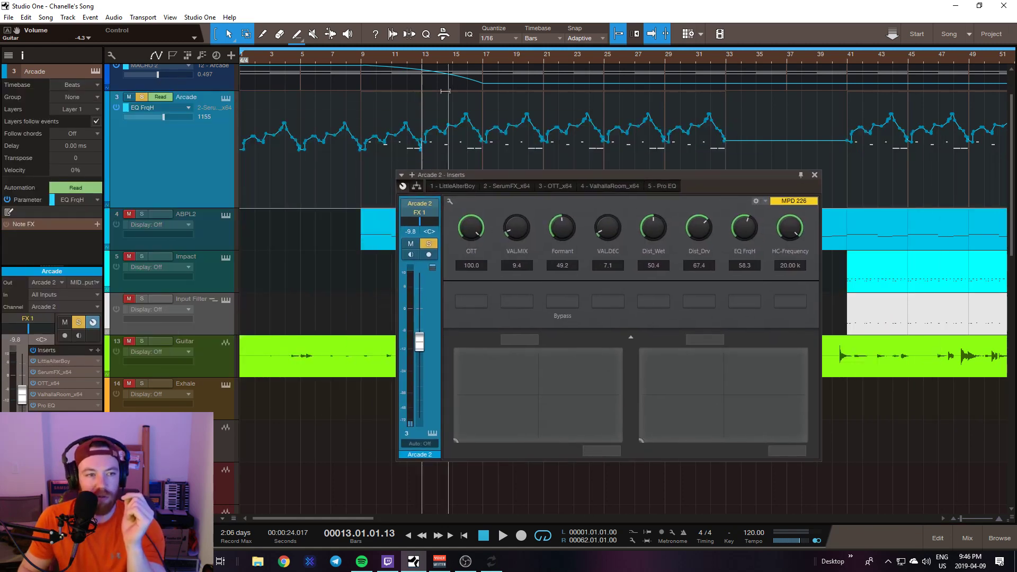
left_click(362, 55)
key("space")
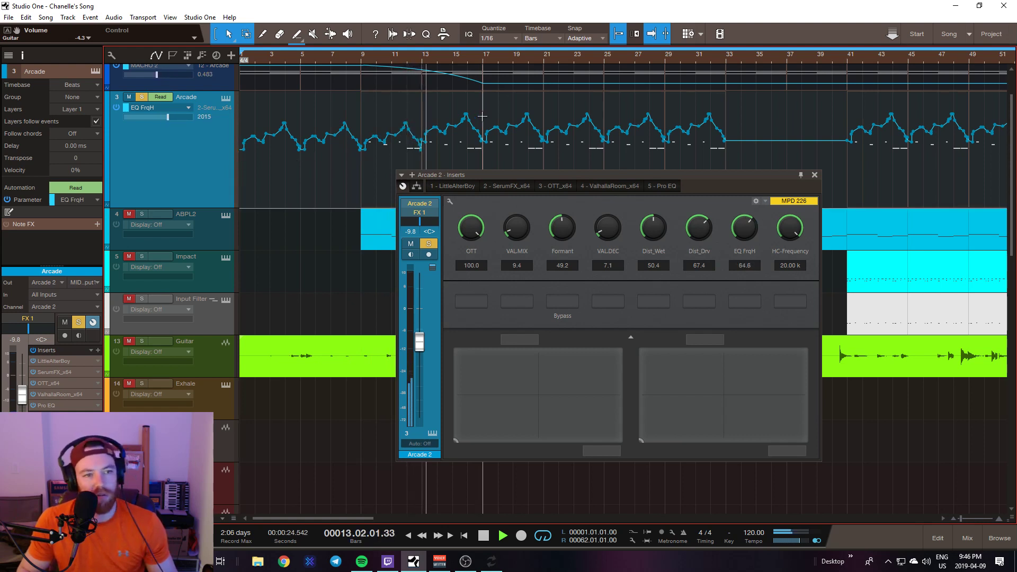
key("space")
left_click(142, 98)
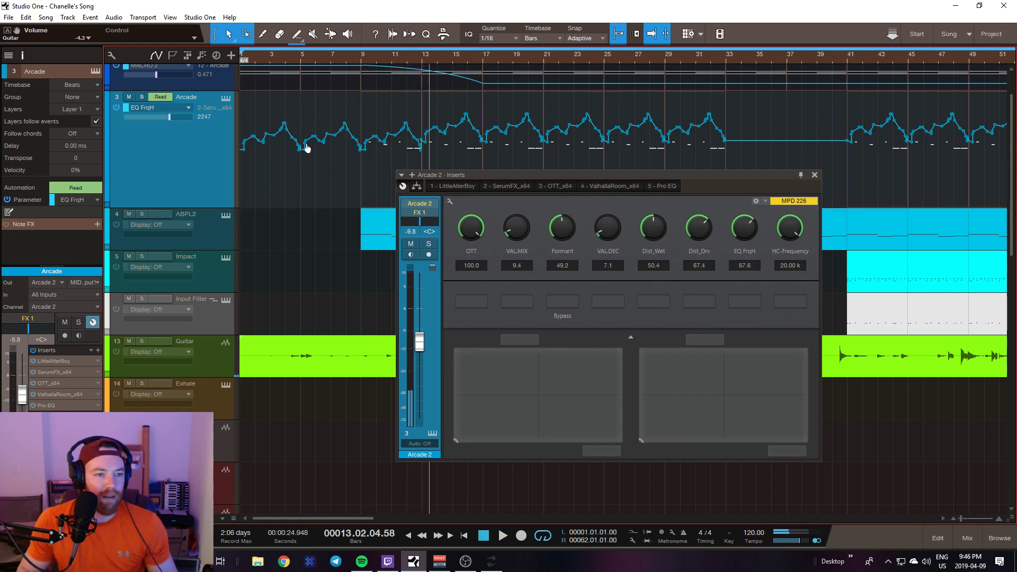
Close the macro controls window, reduce the second Arcade track's height, hide the automation, and save the song.
left_click(814, 174)
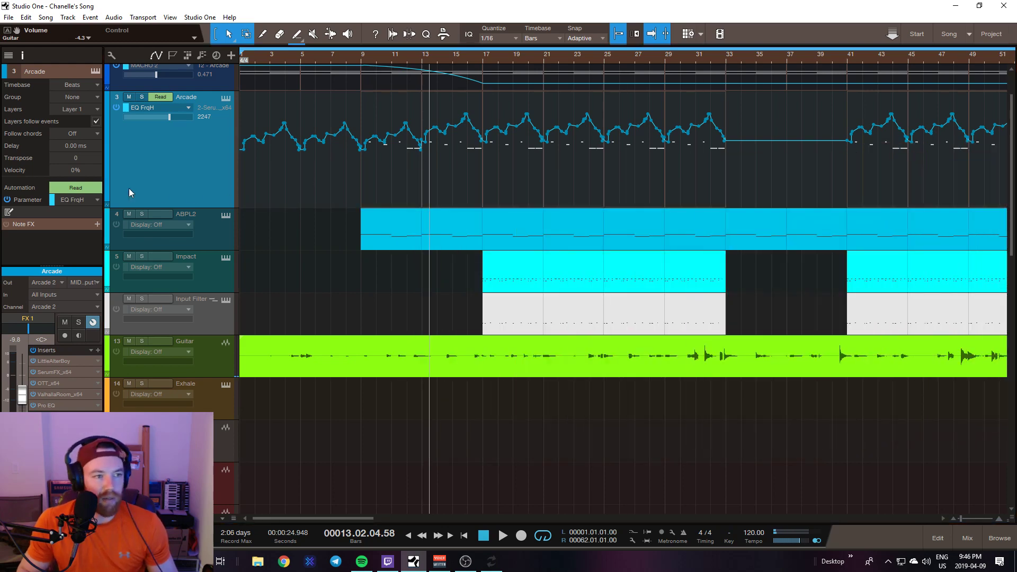
left_click_drag(164, 208, 182, 145)
key("a")
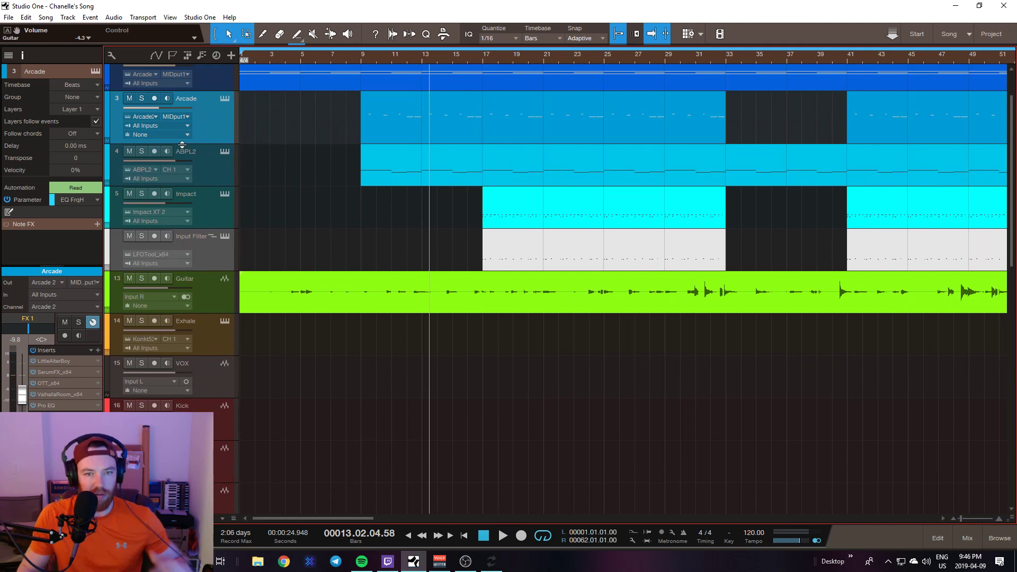
key("ctrl+s")
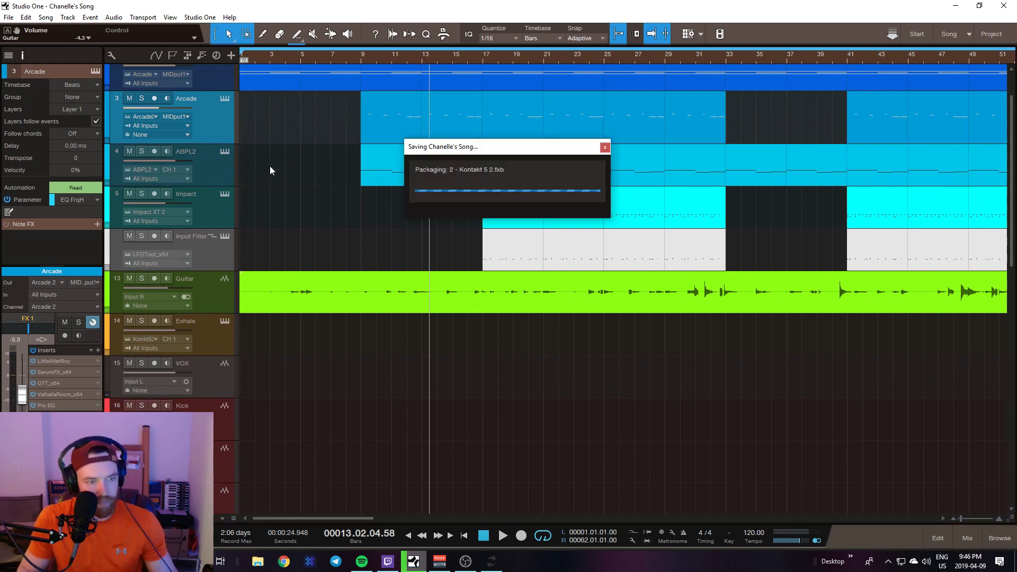
Fit the whole arrangement in view, briefly show the MACRO 2 and EQ FrqH automation, hide it, and save the song again.
scroll(314, 165, "down", 1)
scroll(307, 169, "up", 1)
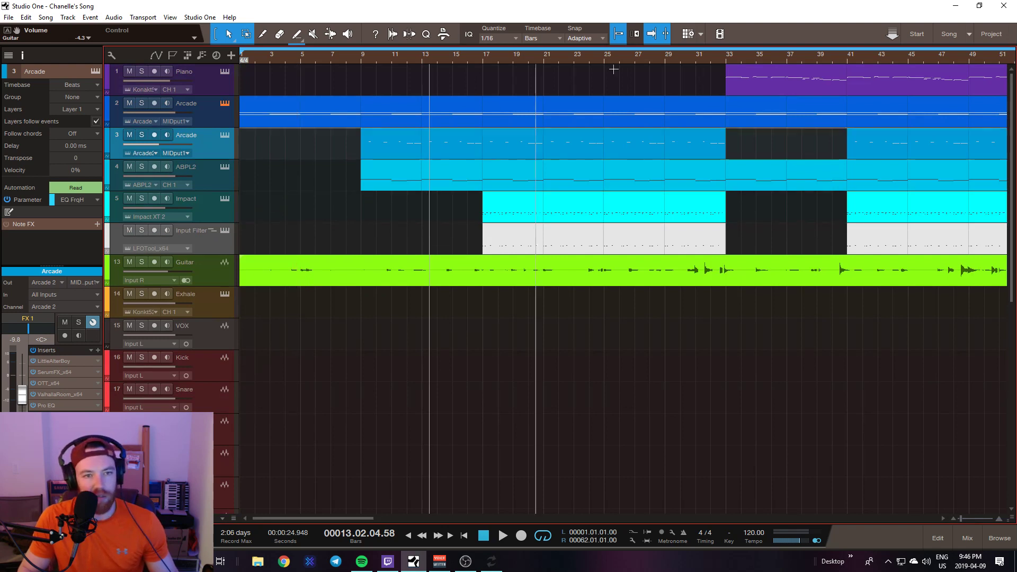
key("w")
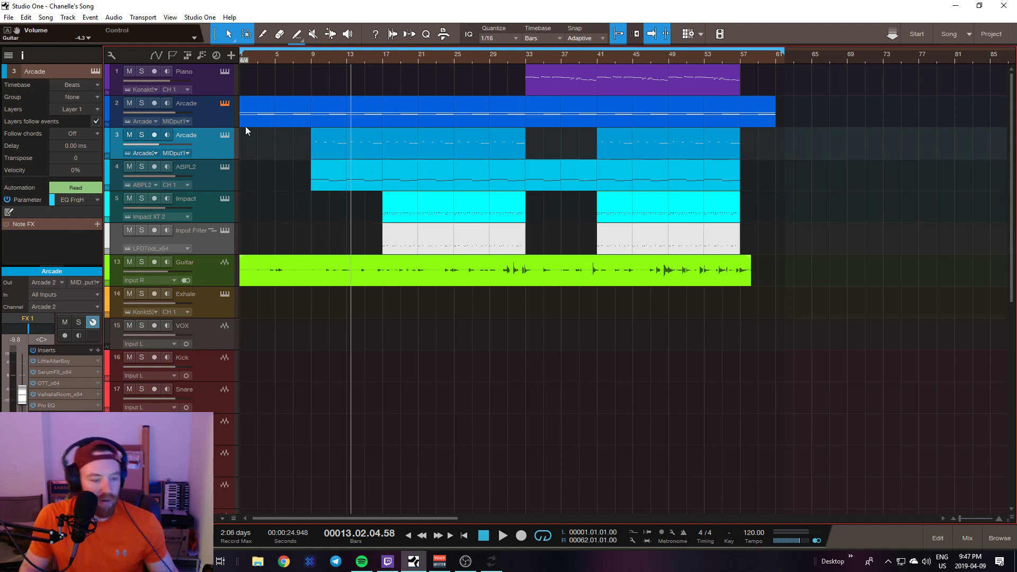
key("a")
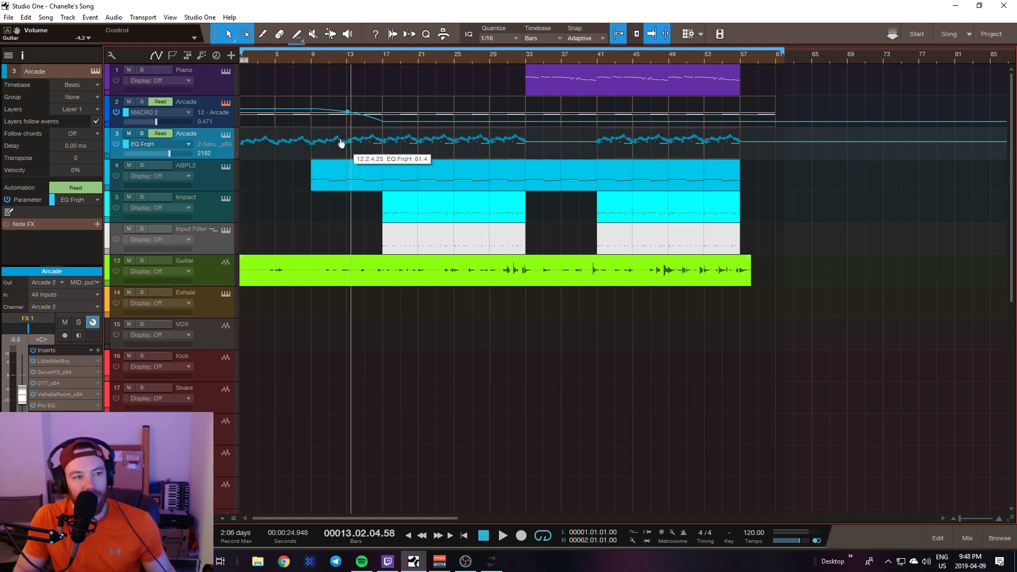
key("a")
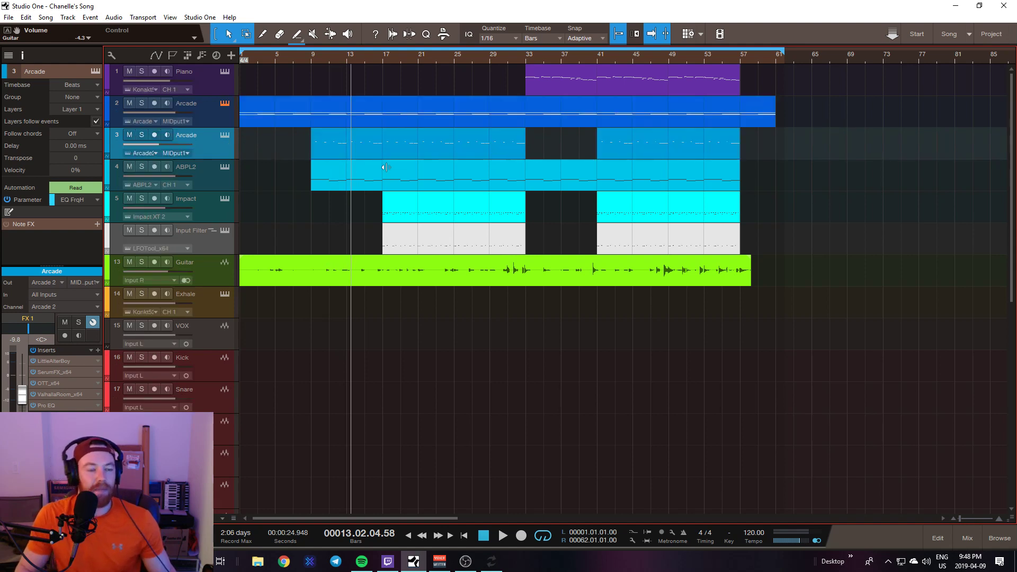
key("ctrl+s")
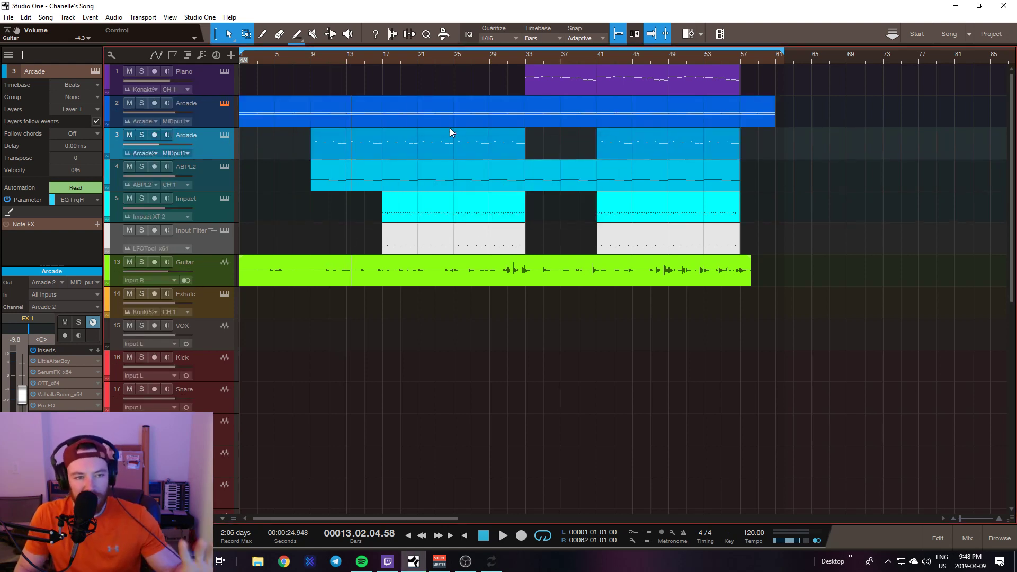
Solo the first Arcade track, play it from the song start, stop playback, and unsolo the track.
left_click(141, 104)
key("Return")
key("space")
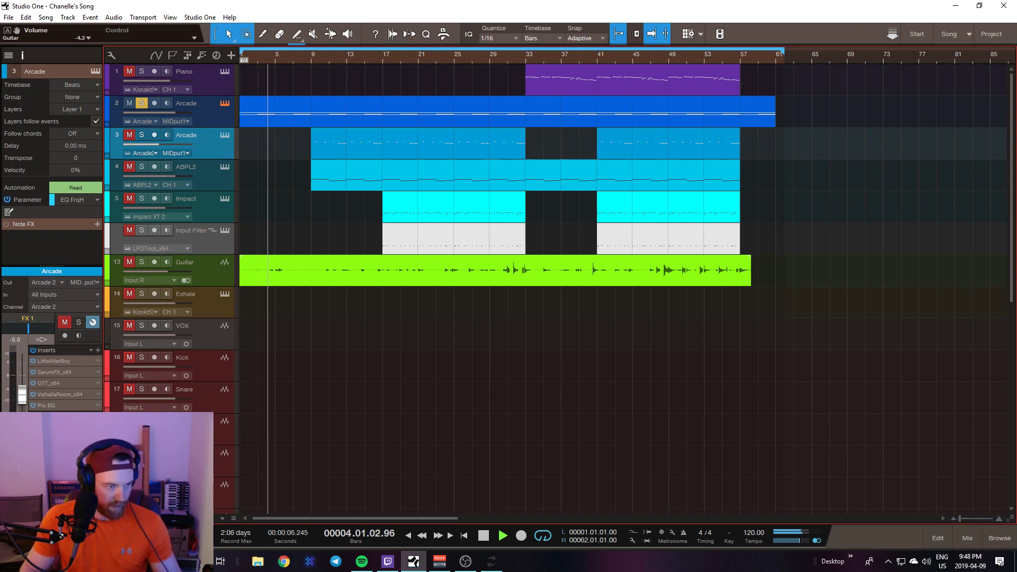
key("space")
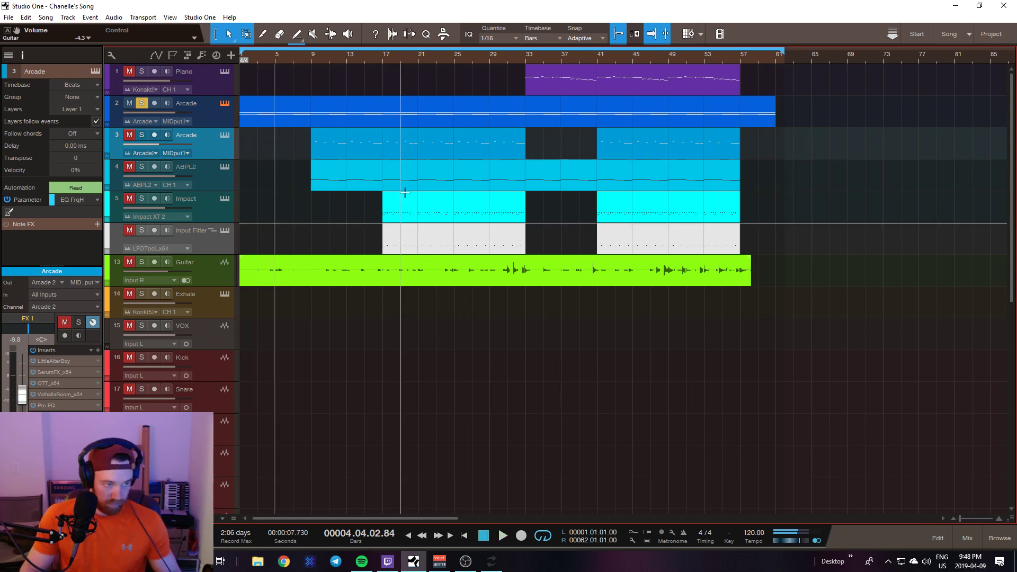
left_click(143, 105)
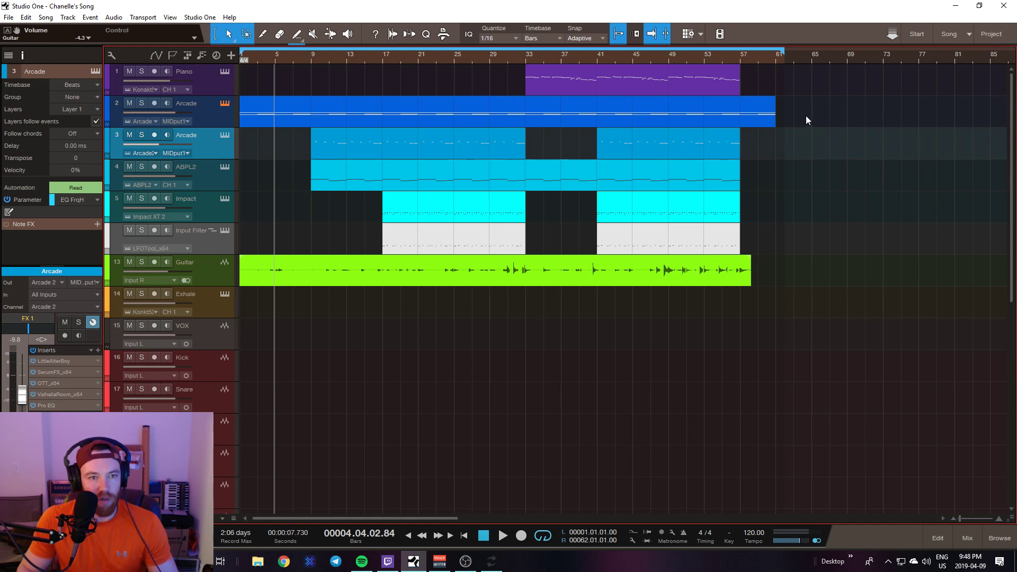
Select all the events on the first Arcade track and clear the selection.
left_click_drag(806, 115, 246, 111)
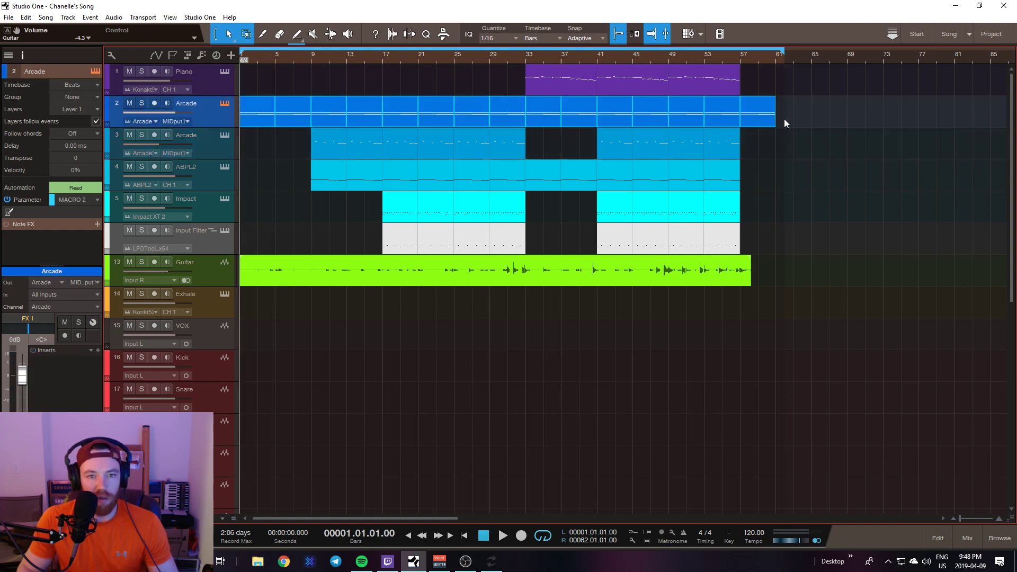
left_click(806, 119)
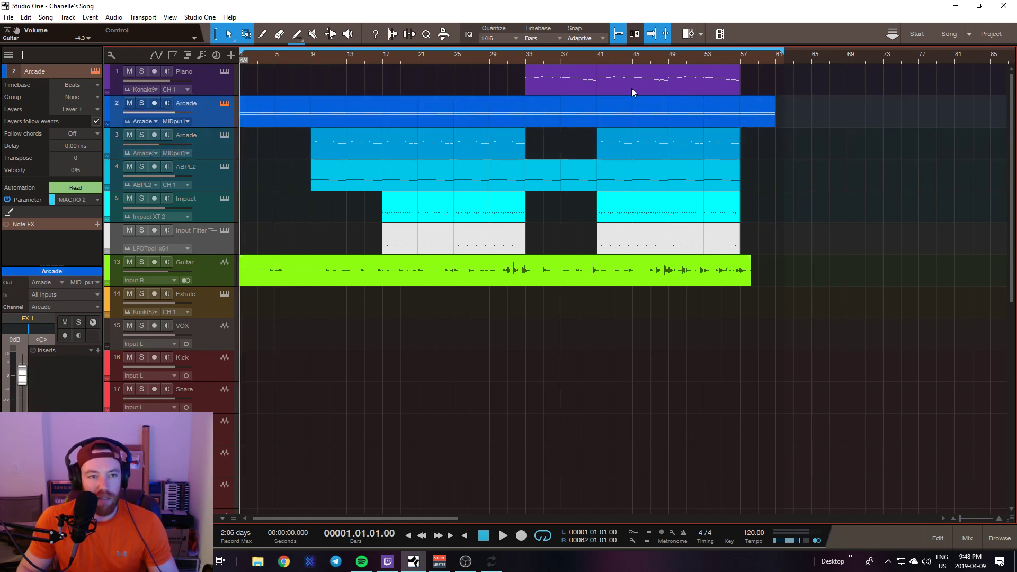
Solo the Piano and Guitar tracks, play from bar 33, add ABPL2 to the solo, stop playback, and unsolo all three.
left_click(139, 72)
left_click(141, 262)
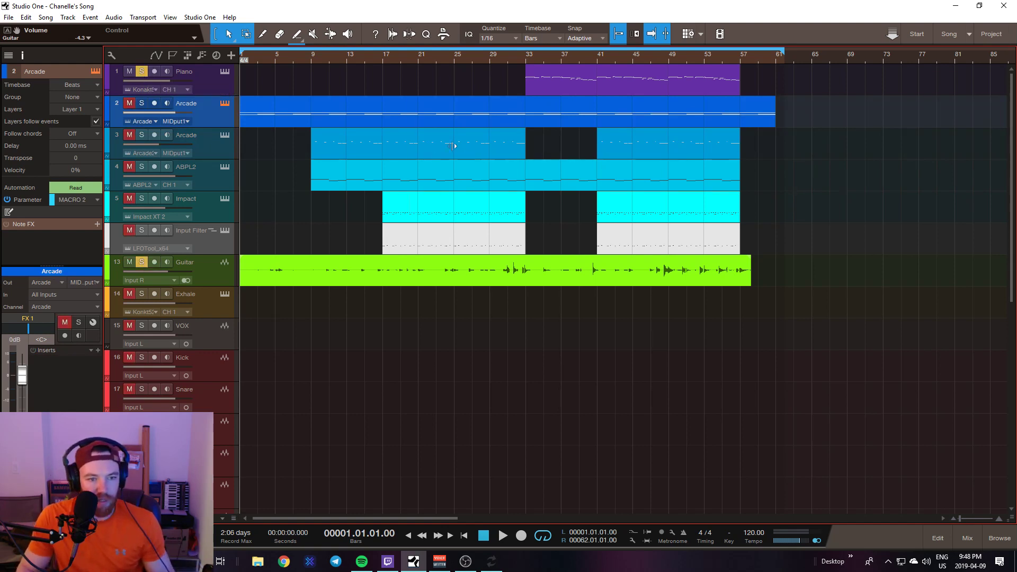
left_click(523, 55)
key("space")
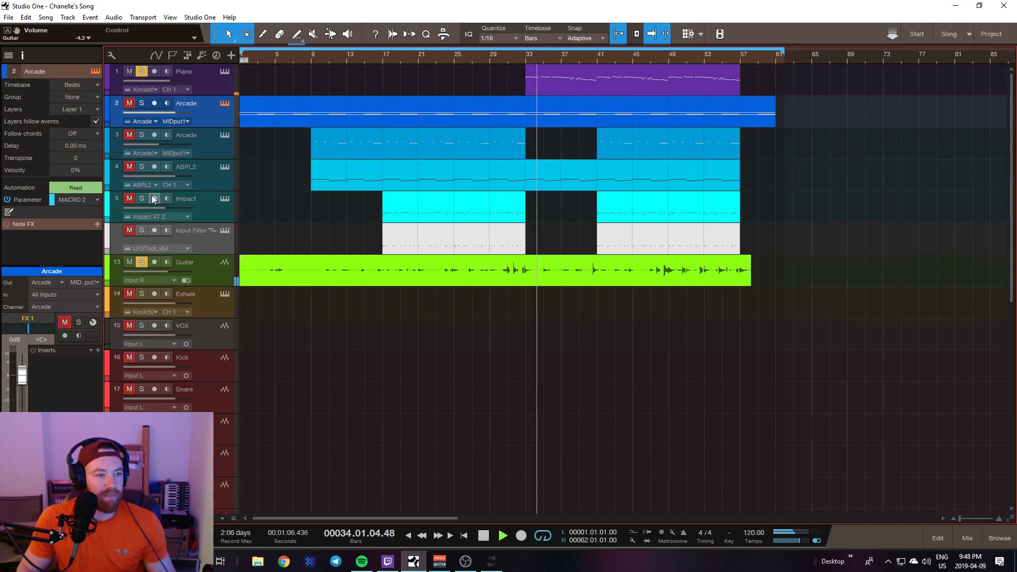
left_click(142, 167)
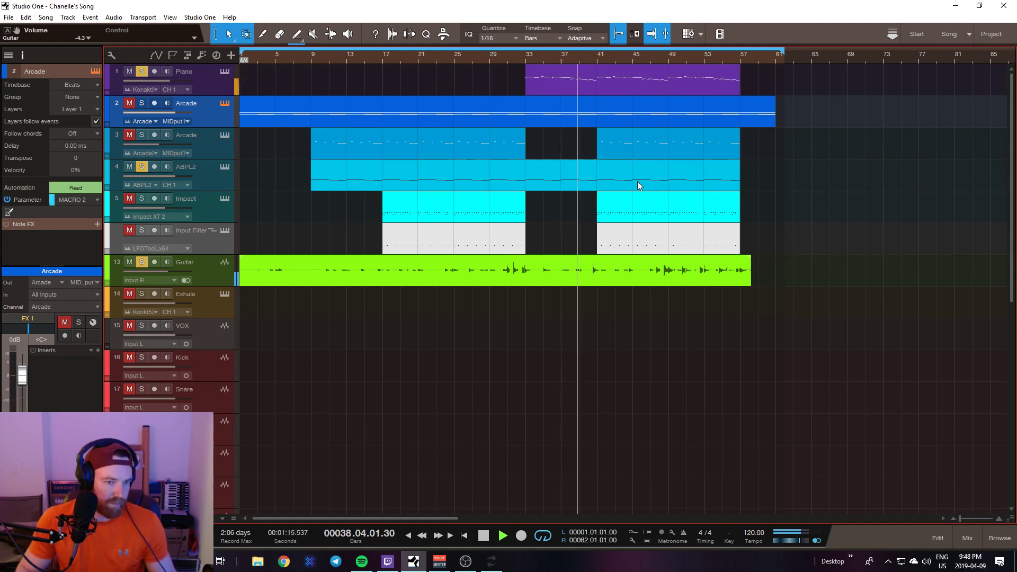
key("space")
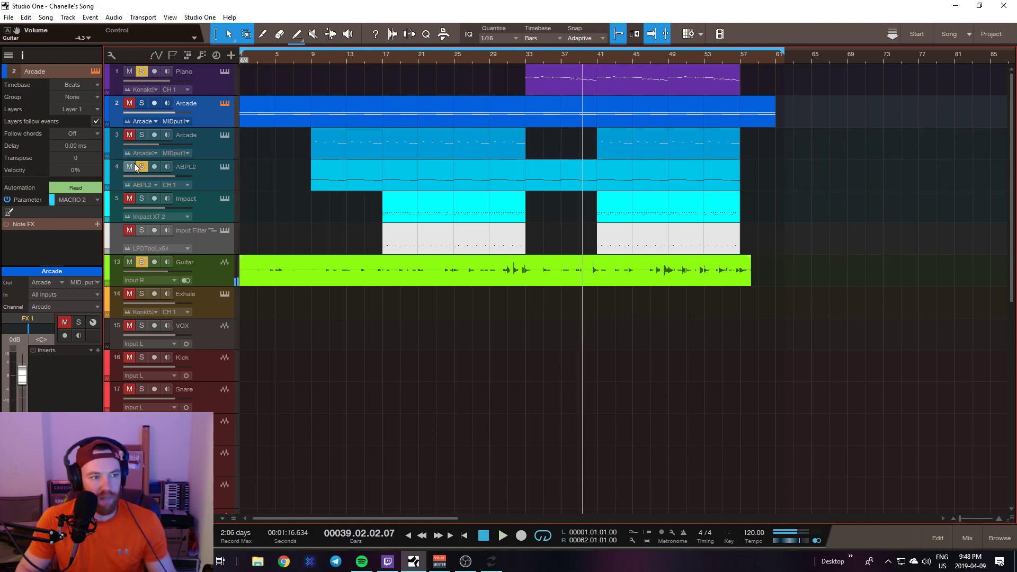
left_click(141, 71)
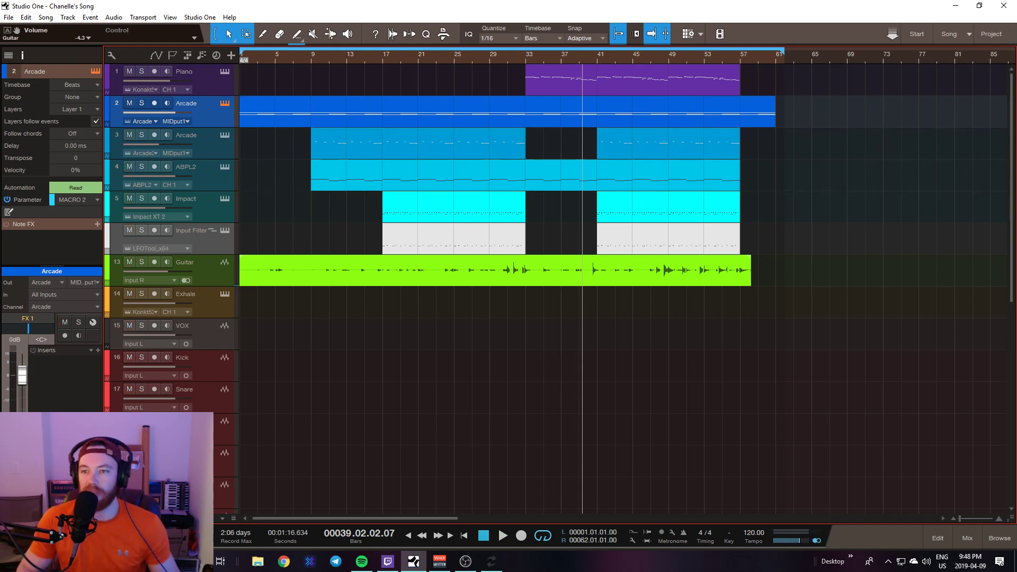
Open the first Arcade track's instrument window and move it clear of the track list.
left_click_drag(1016, 57, 420, 63)
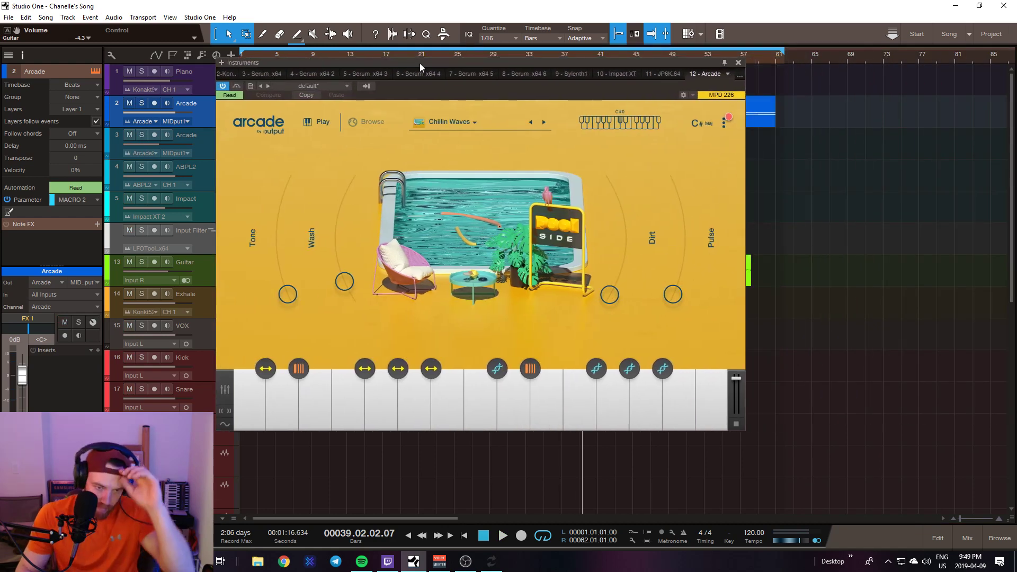
left_click_drag(421, 64, 420, 65)
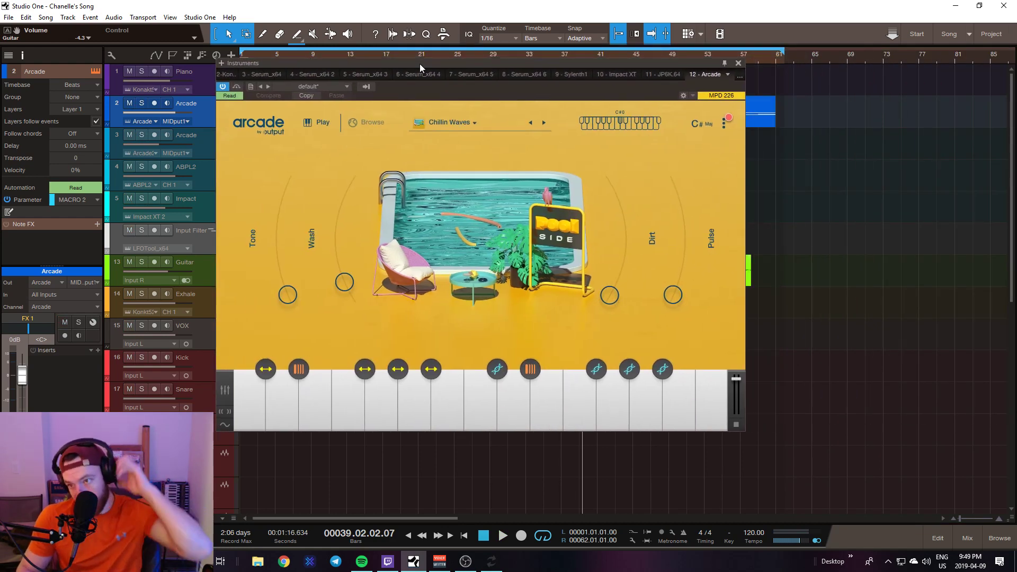
mouse_move(1016, 89)
left_mouse_down()
mouse_move(593, 88)
mouse_move(1016, 90)
left_mouse_up()
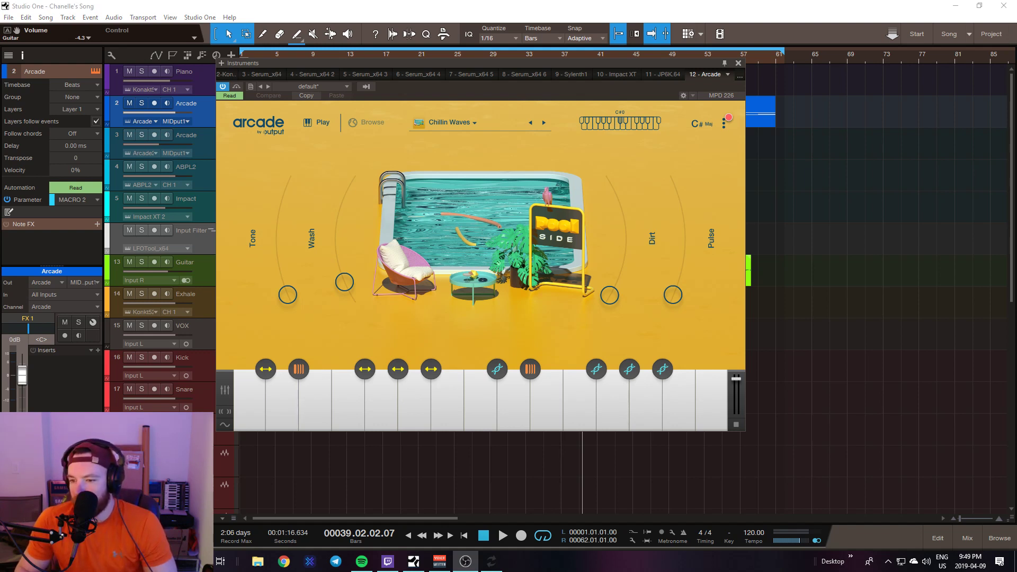
left_click(806, 195)
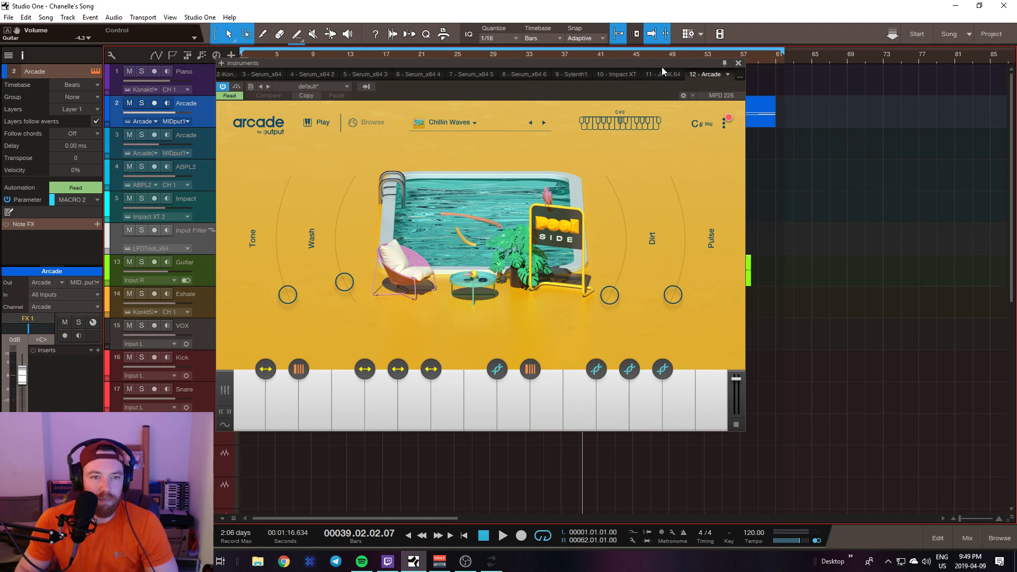
left_click_drag(662, 66, 666, 71)
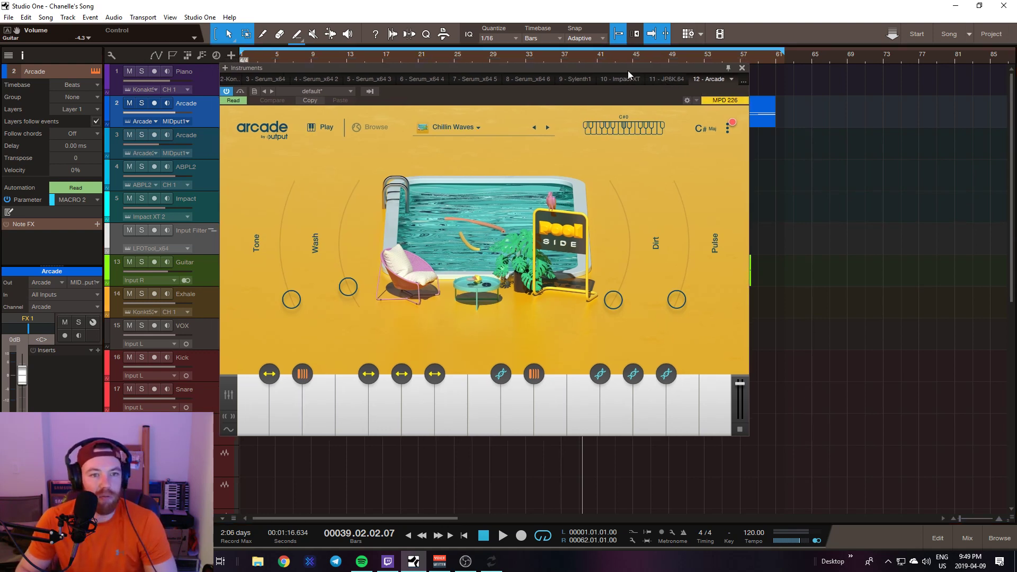
left_click_drag(628, 71, 763, 75)
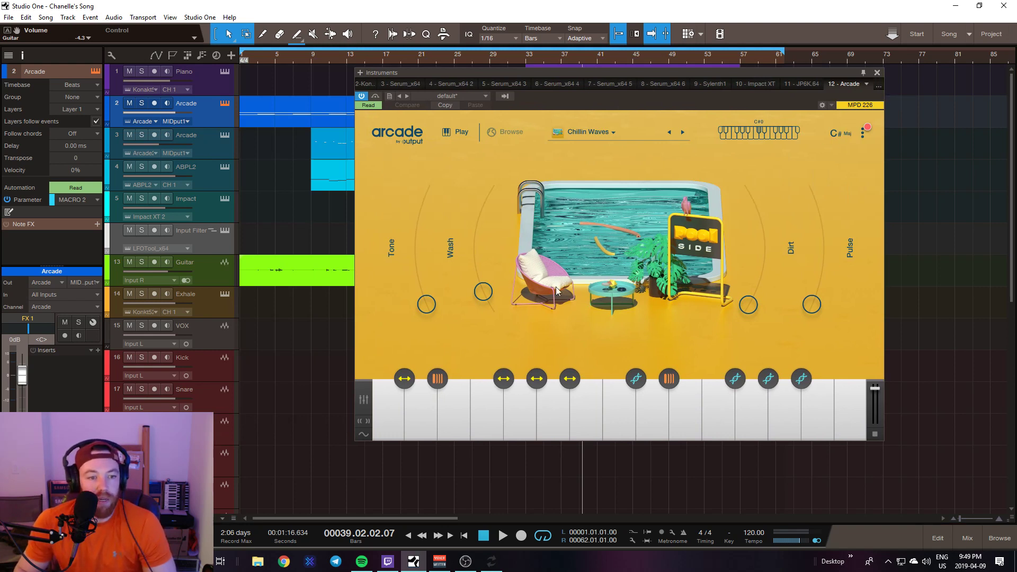
Audition several keys of Arcade's Chillin Waves kit on its on-screen keyboard and close the instrument window.
left_click(507, 412)
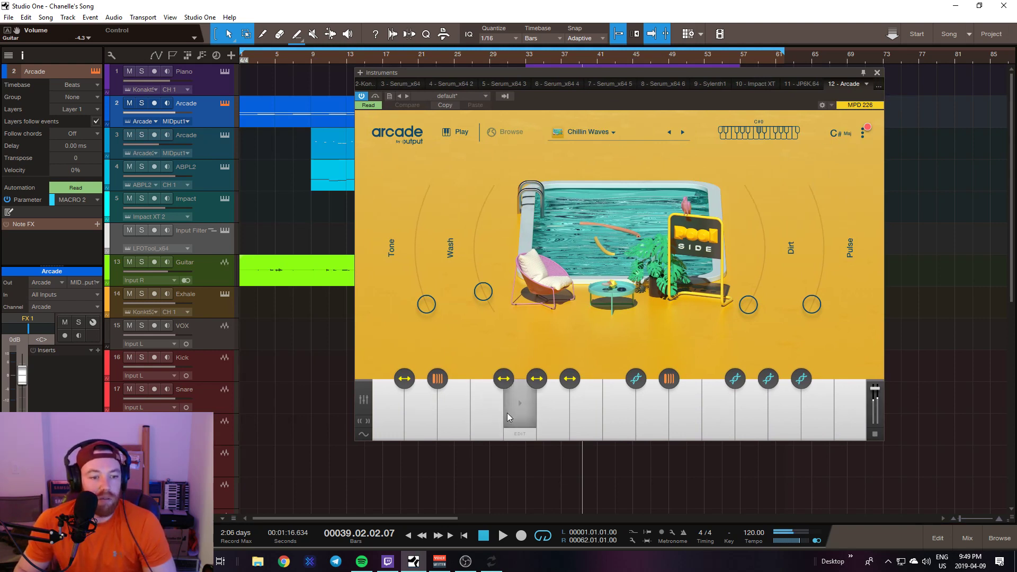
left_click(540, 406)
left_click(583, 401)
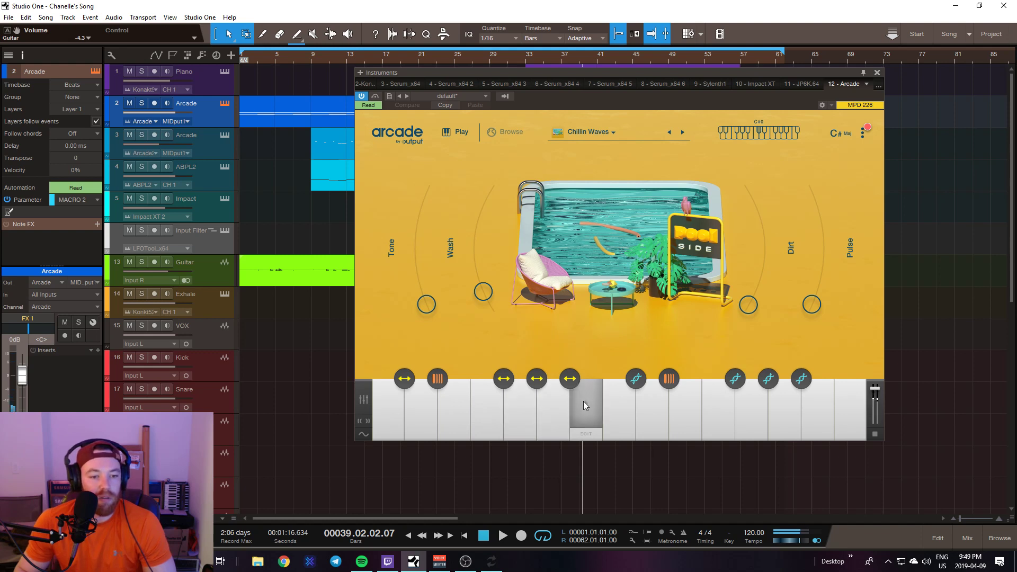
left_click(496, 411)
left_click(444, 412)
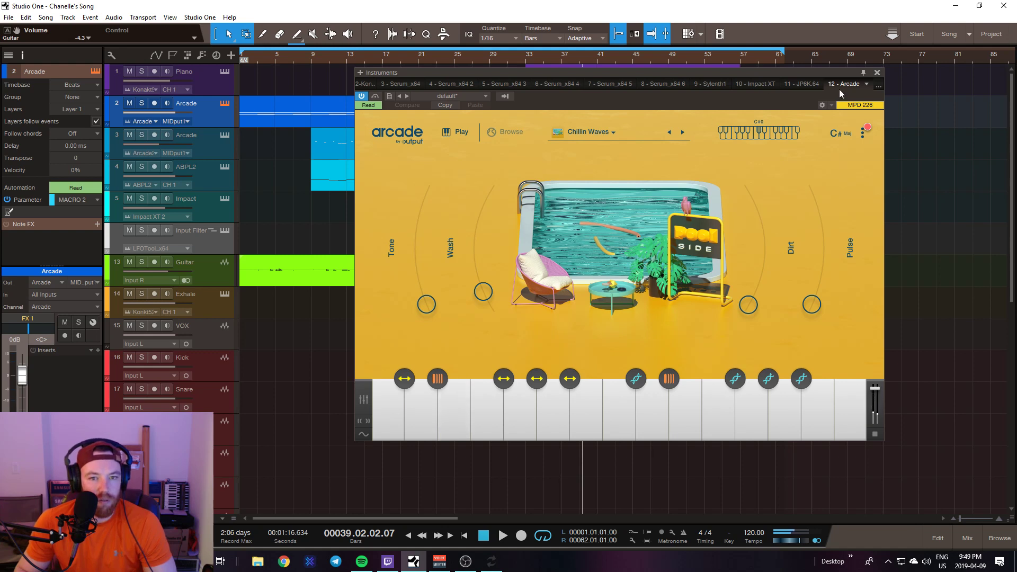
left_click(877, 73)
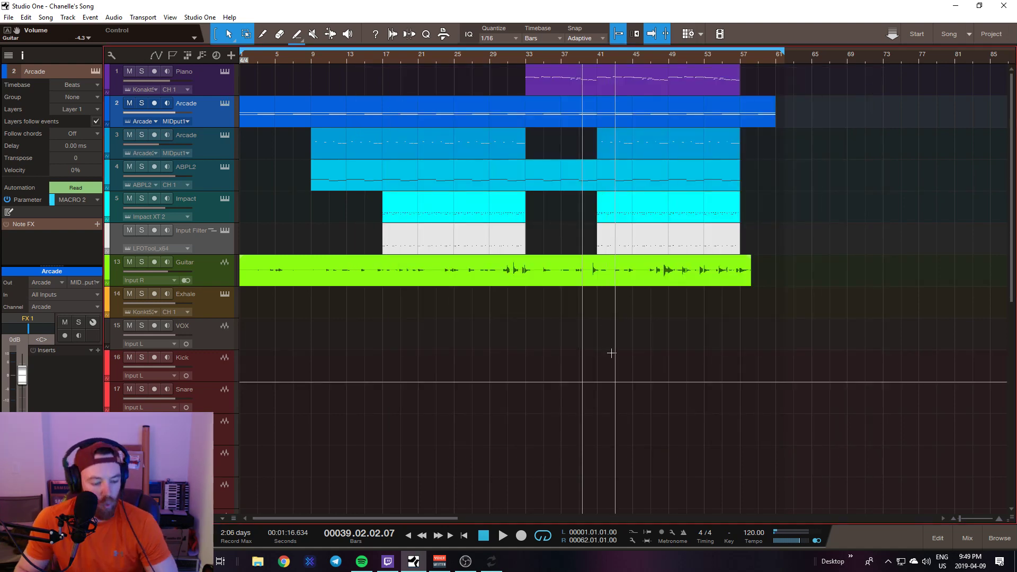
Save the song and close it.
key("ctrl+s")
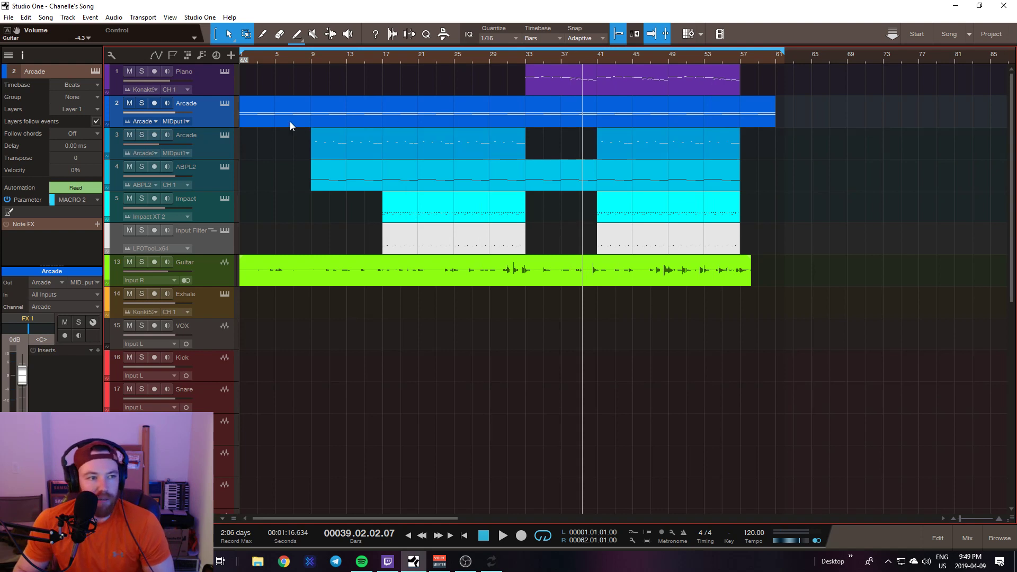
left_click(8, 17)
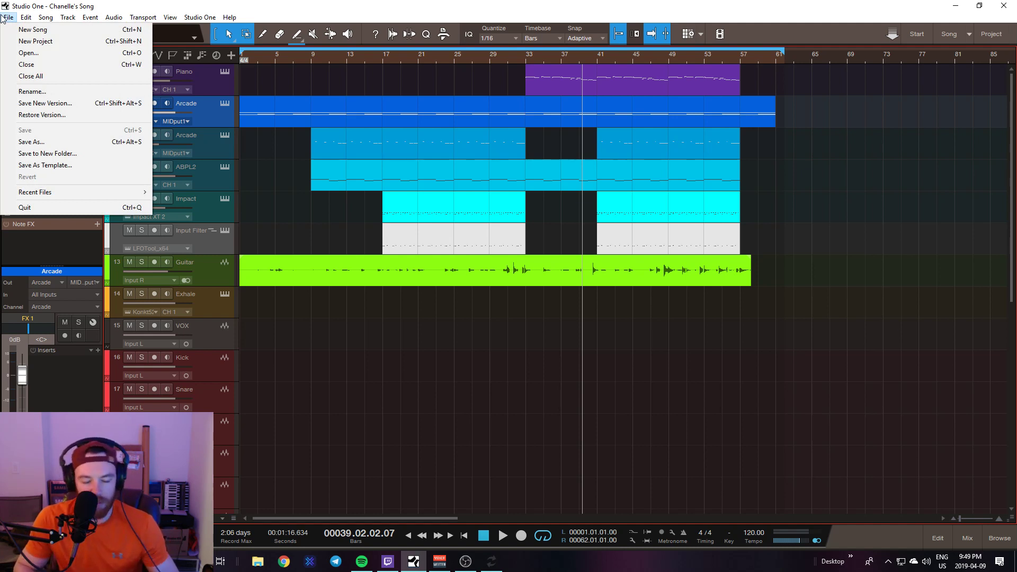
left_click(23, 64)
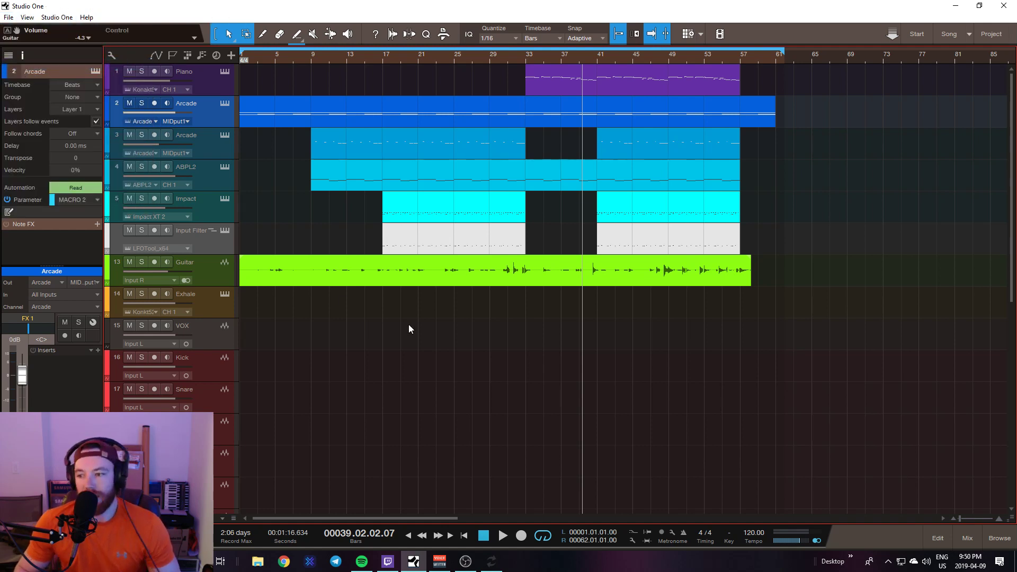